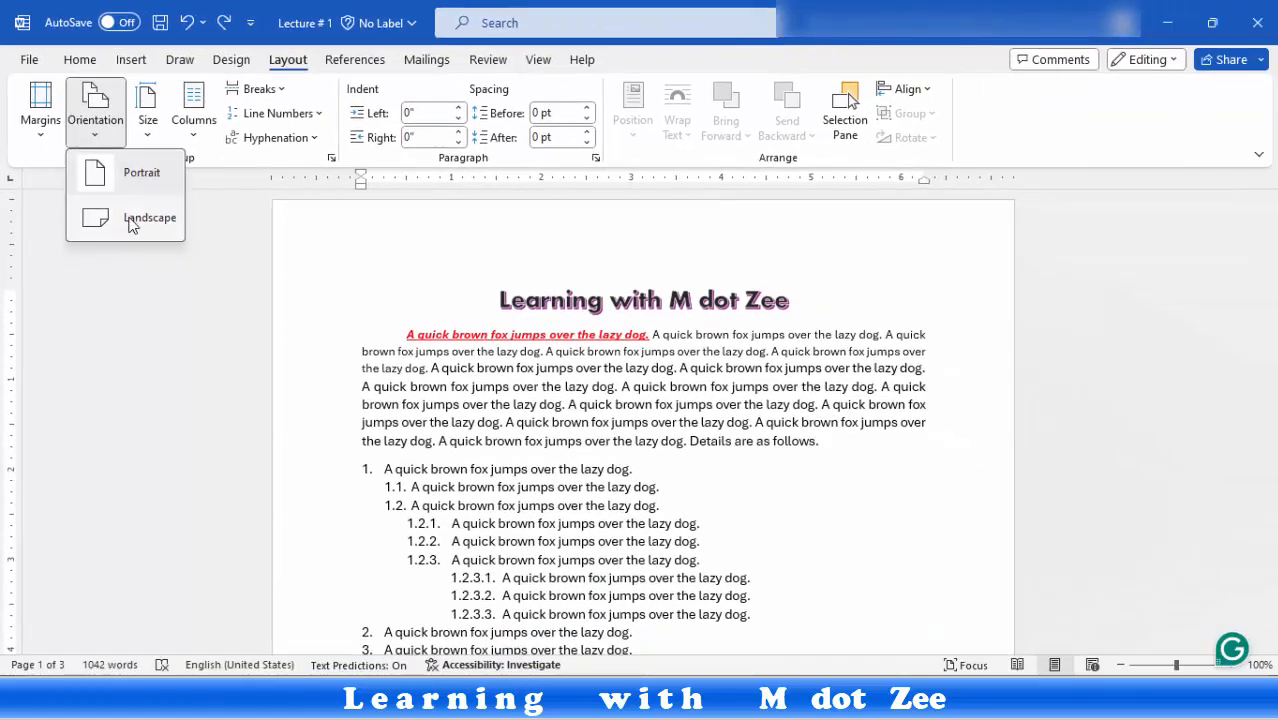
Step: Change the document's page orientation to landscape and review how the pages look
click(130, 222)
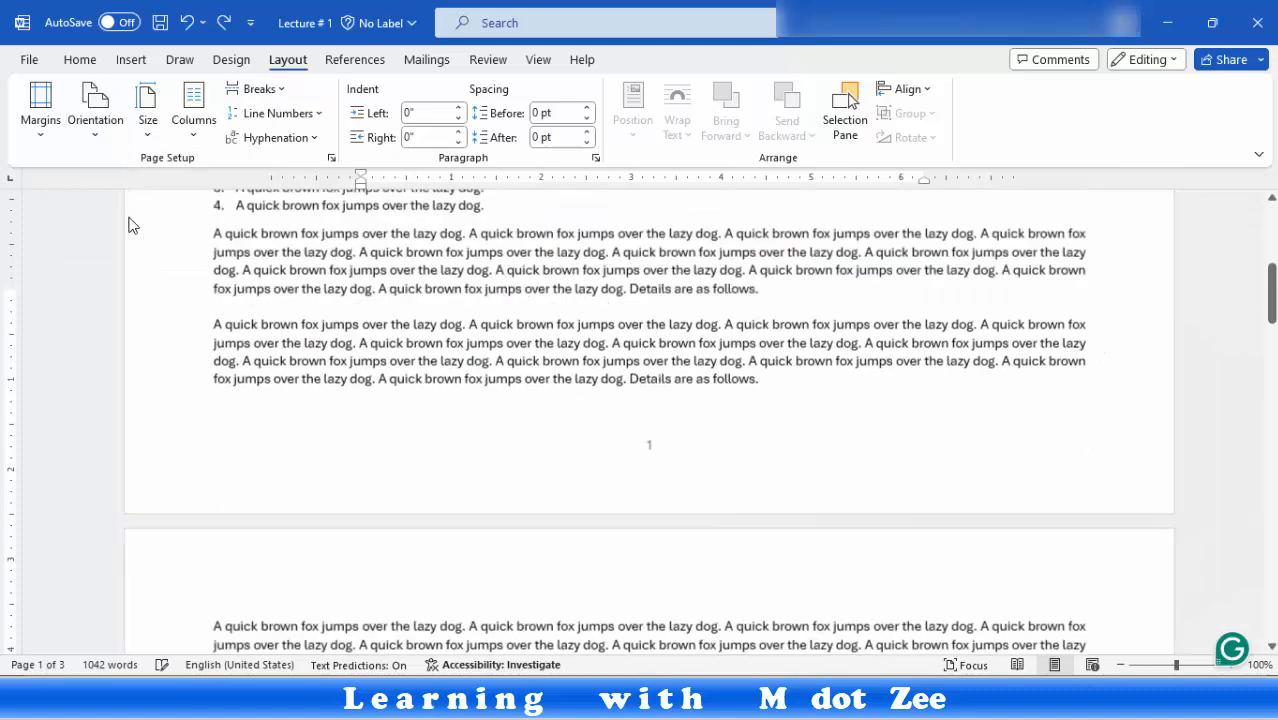
scroll(128, 225, down, 2)
scroll(380, 288, up, 5)
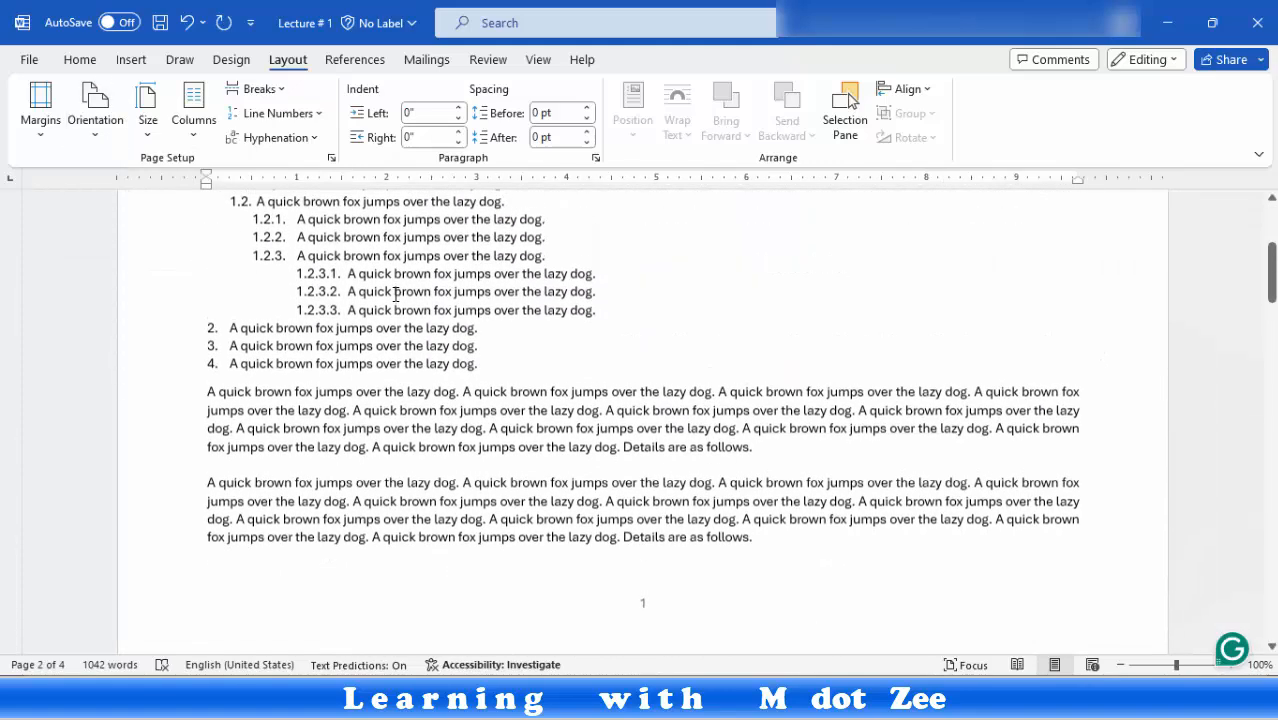
scroll(396, 294, up, 4)
Step: Set the document's page orientation to portrait and return to the beginning of the document
click(100, 140)
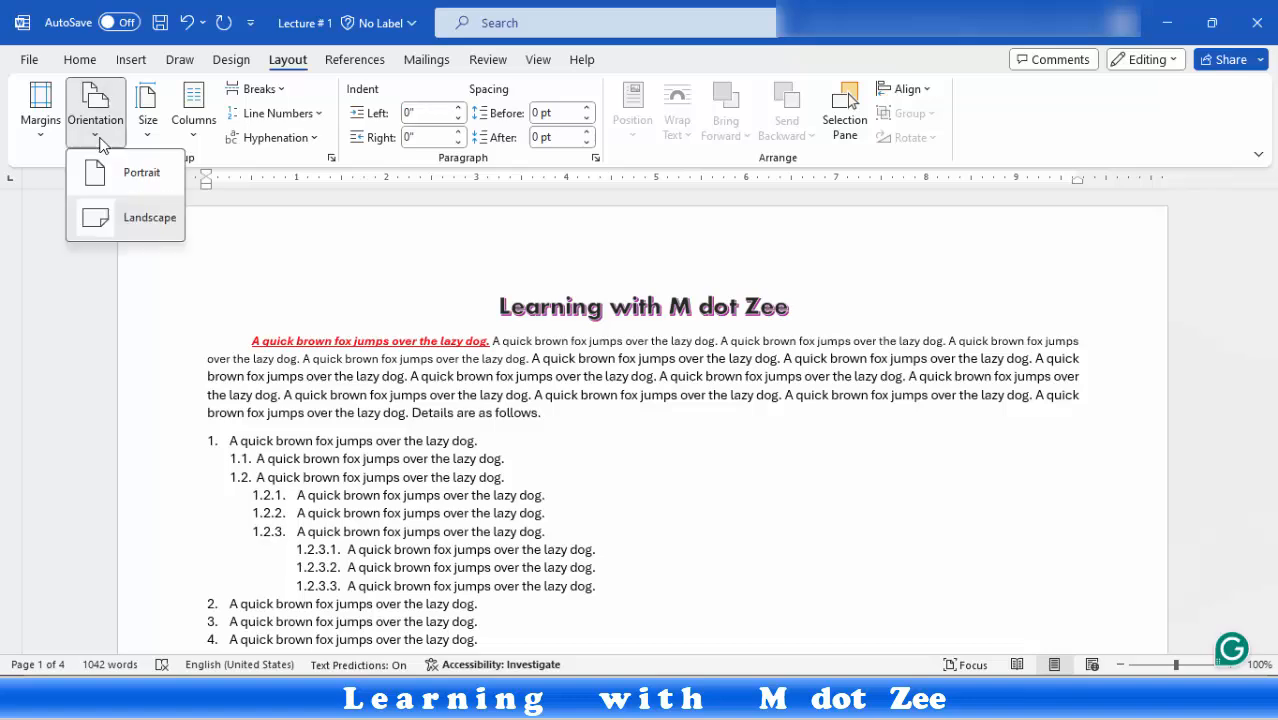
click(125, 172)
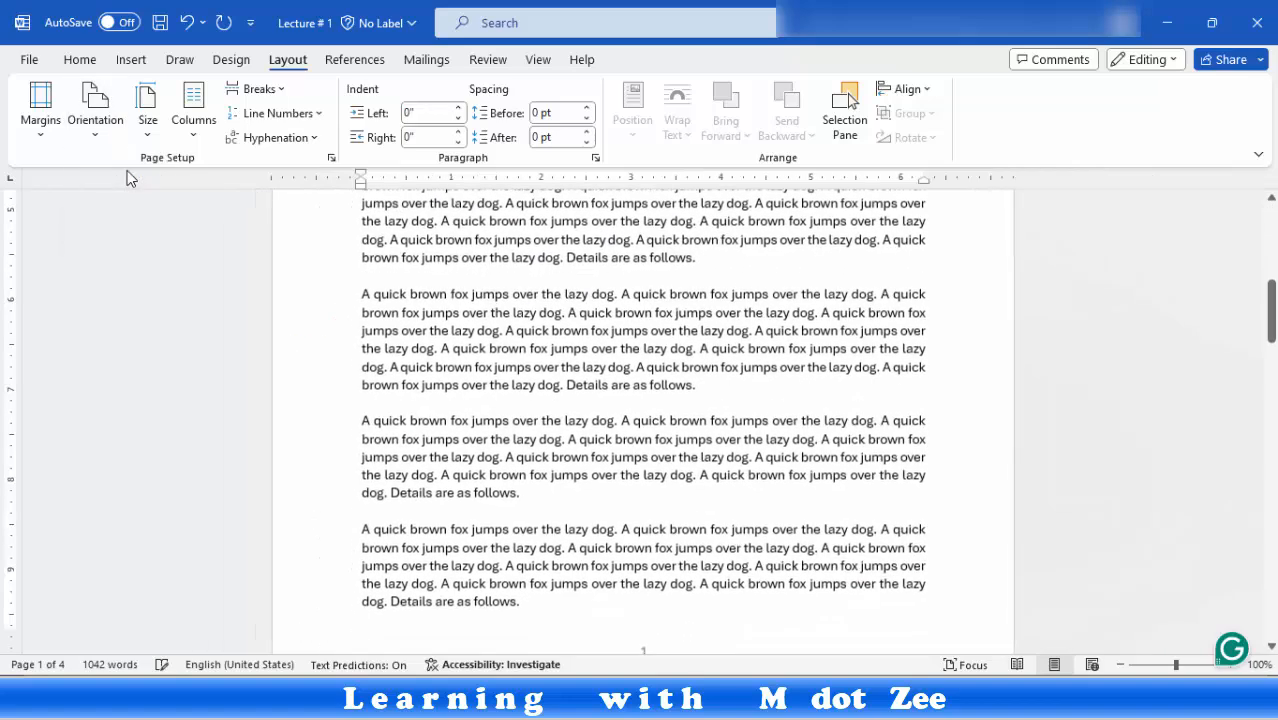
scroll(230, 245, up, 6)
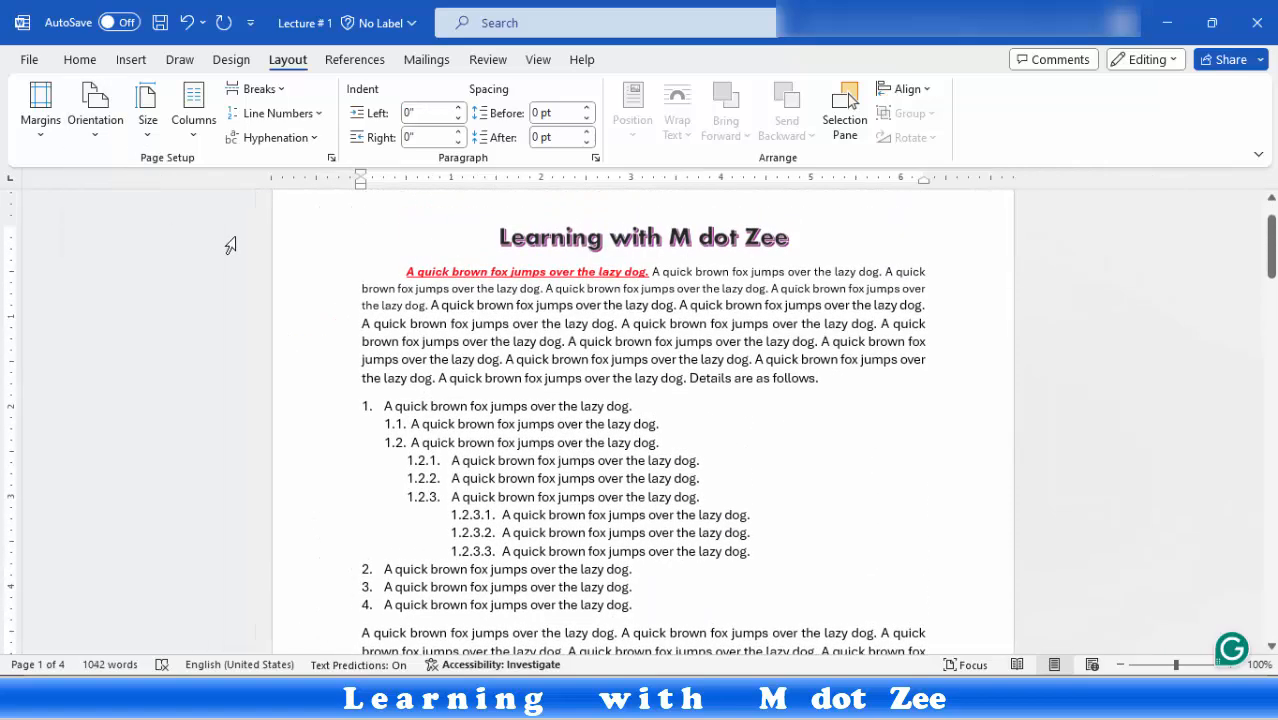
scroll(416, 414, up, 3)
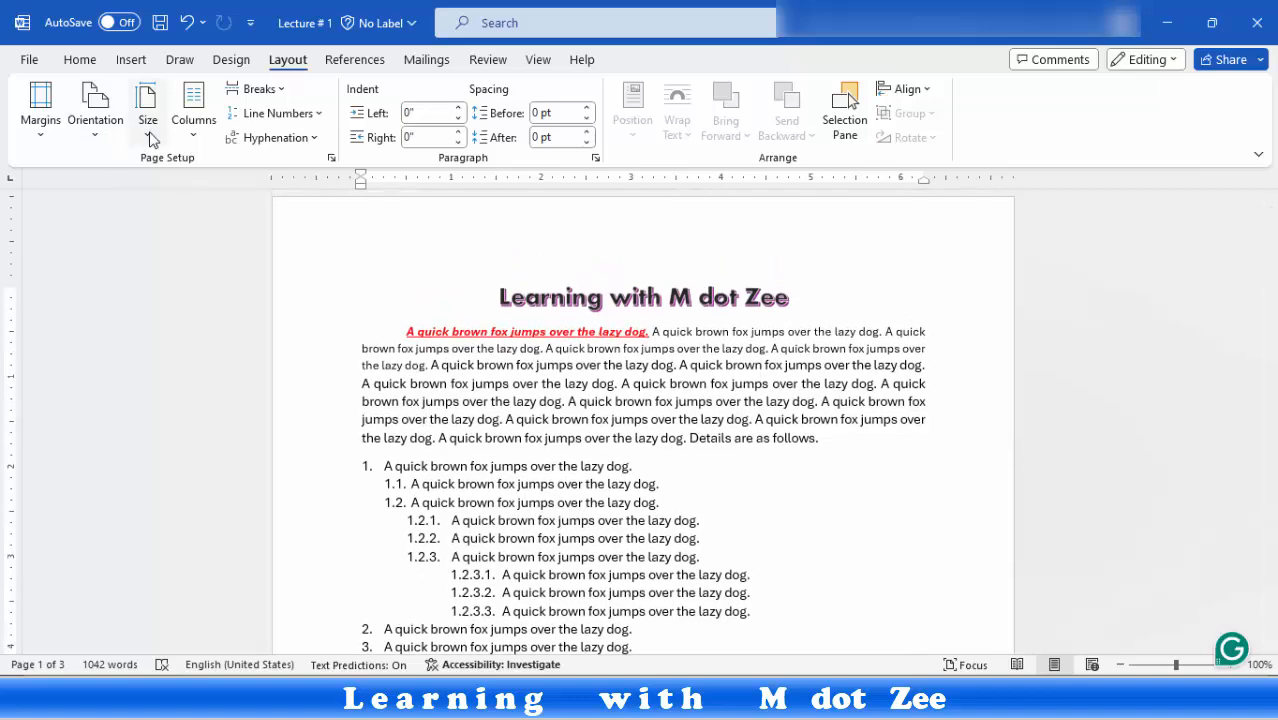
Step: Review the available paper sizes, plus the margin, paper and layout settings in the Page Setup dialog
click(148, 130)
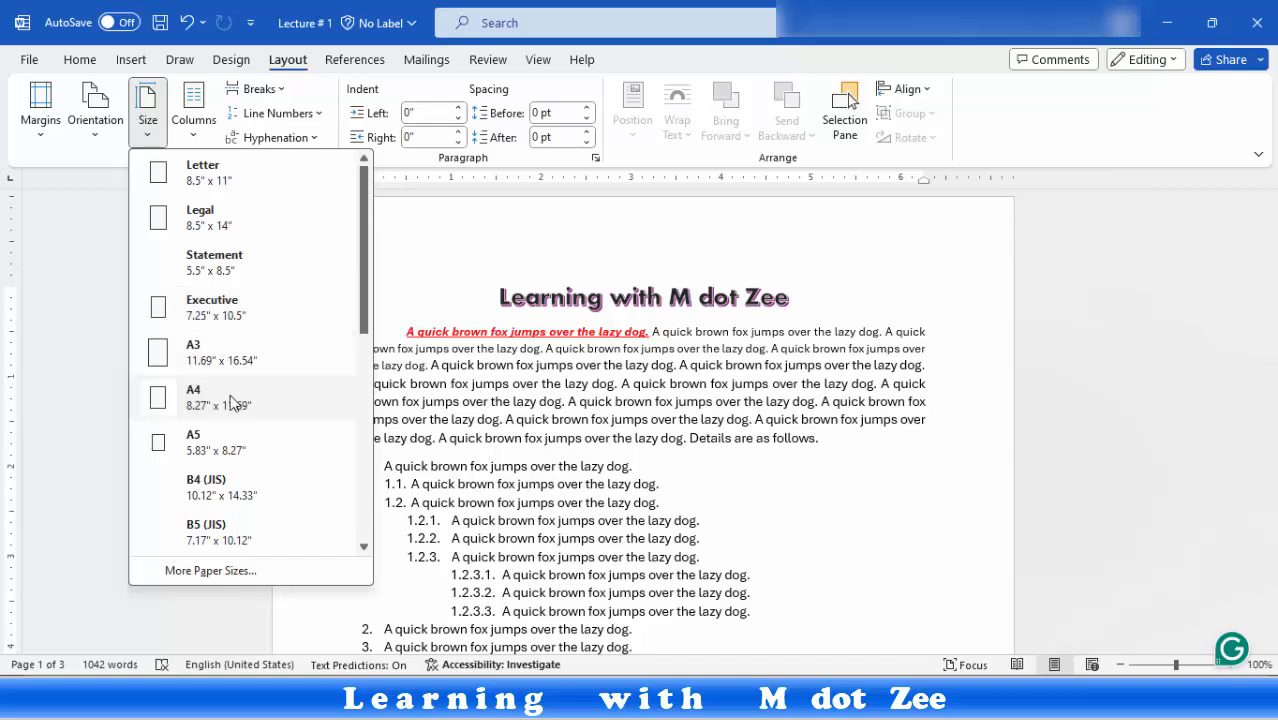
scroll(234, 500, down, 5)
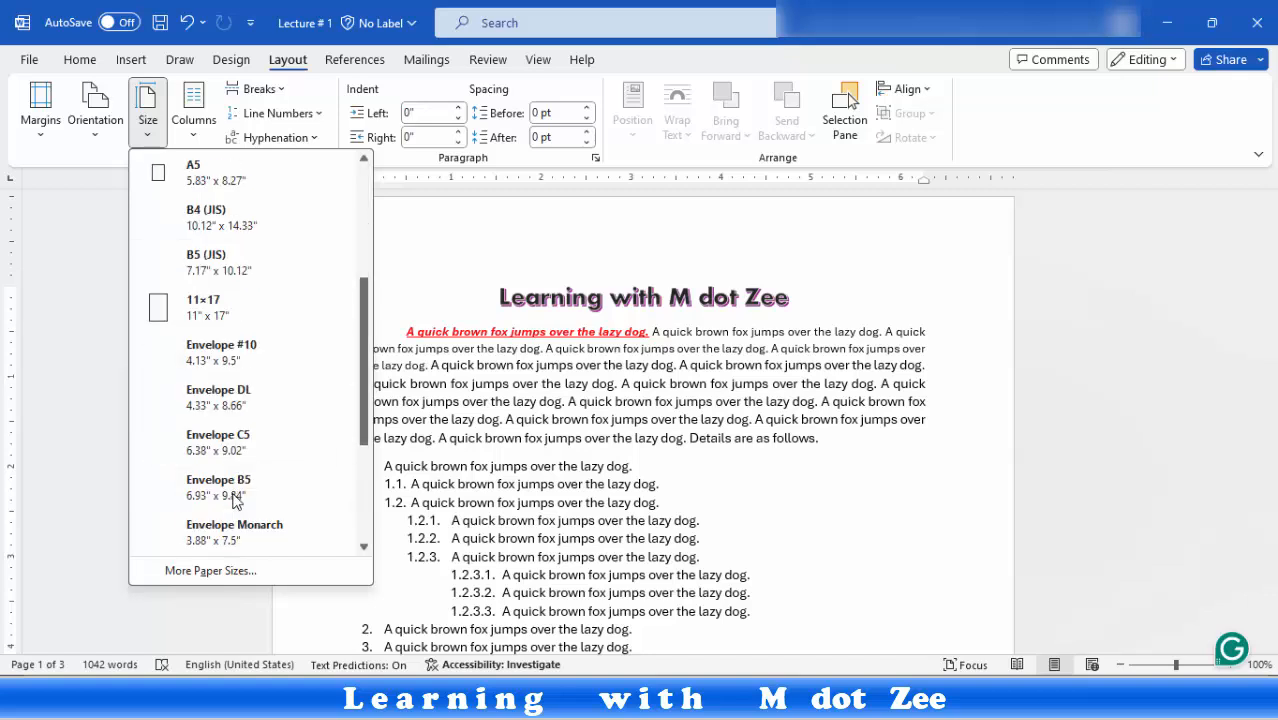
scroll(234, 500, up, 5)
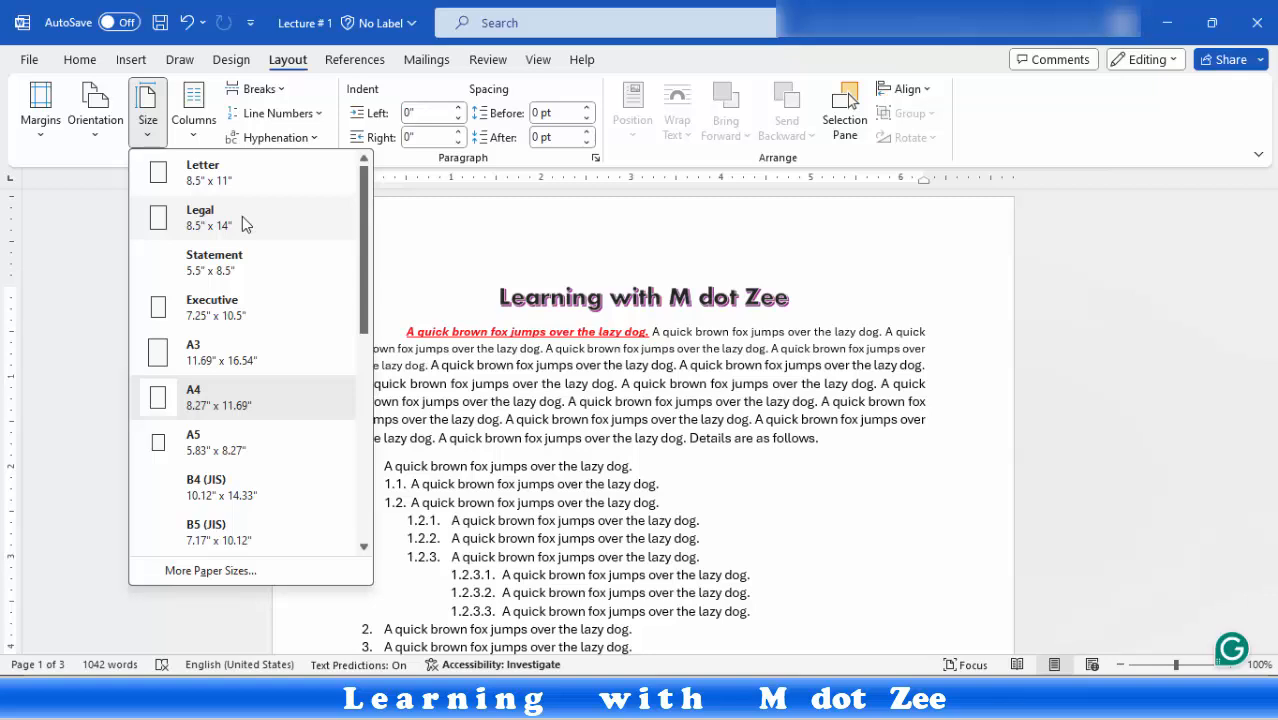
click(152, 132)
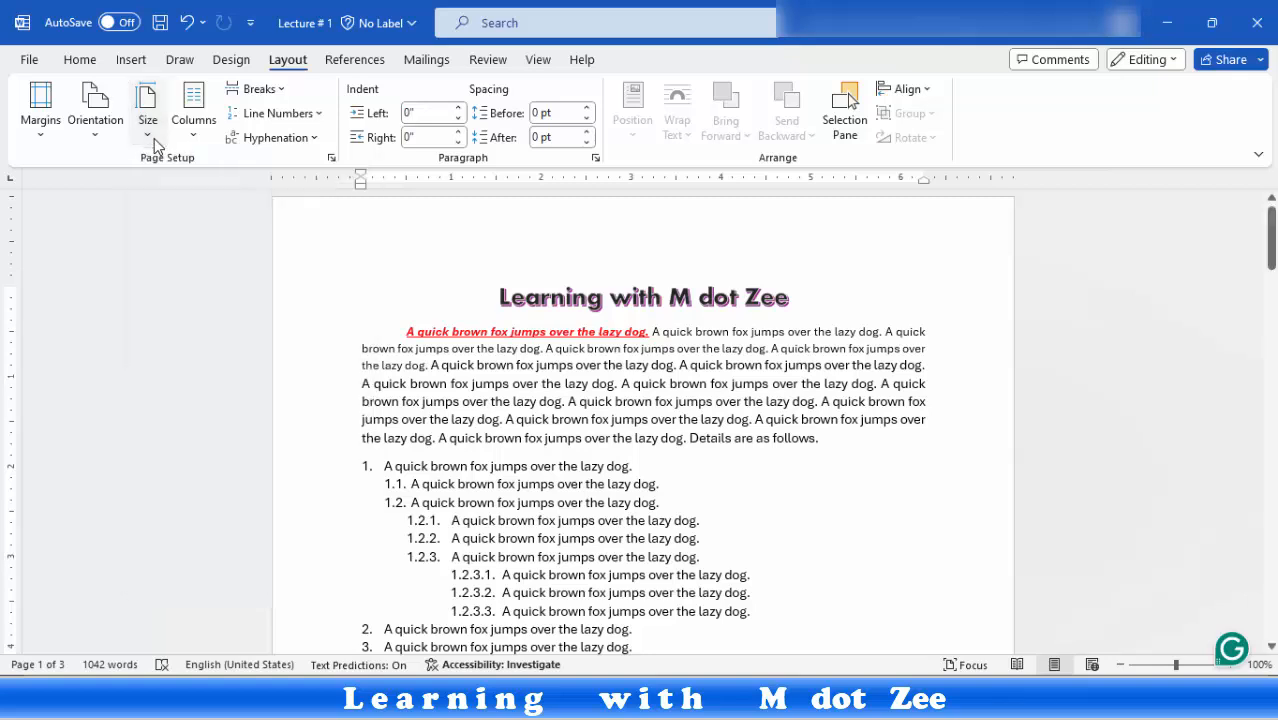
click(333, 161)
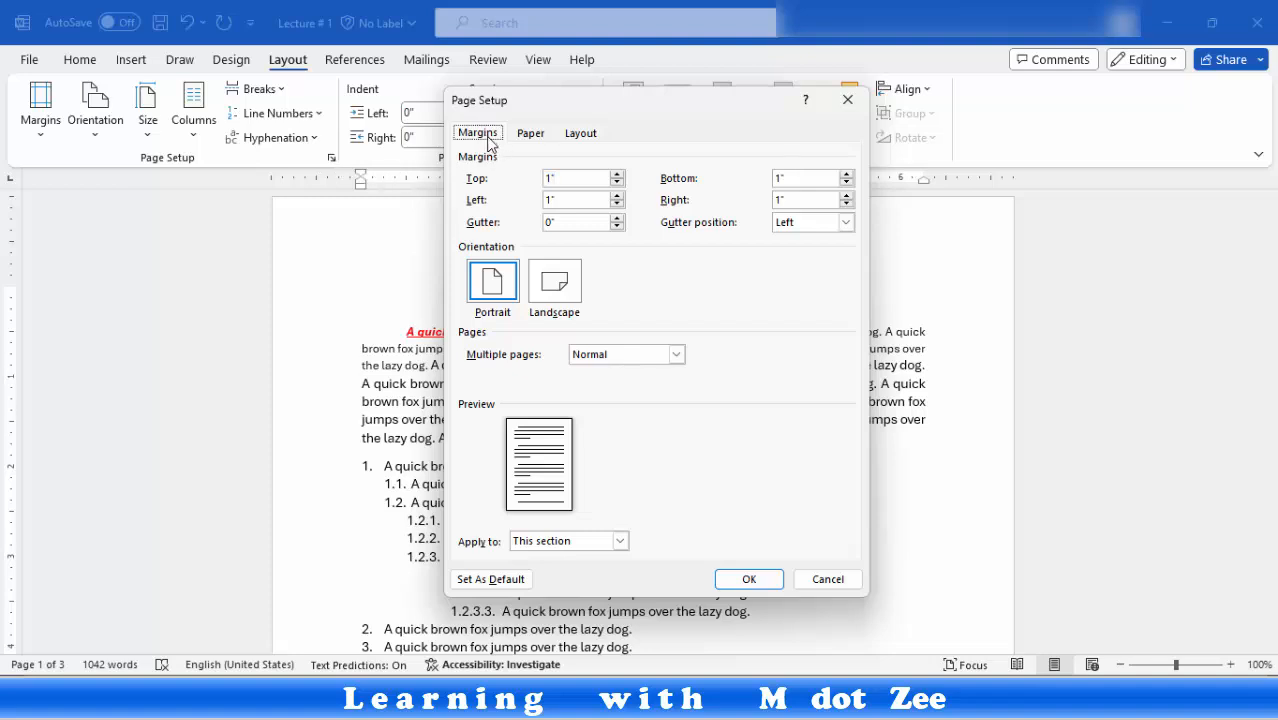
click(530, 136)
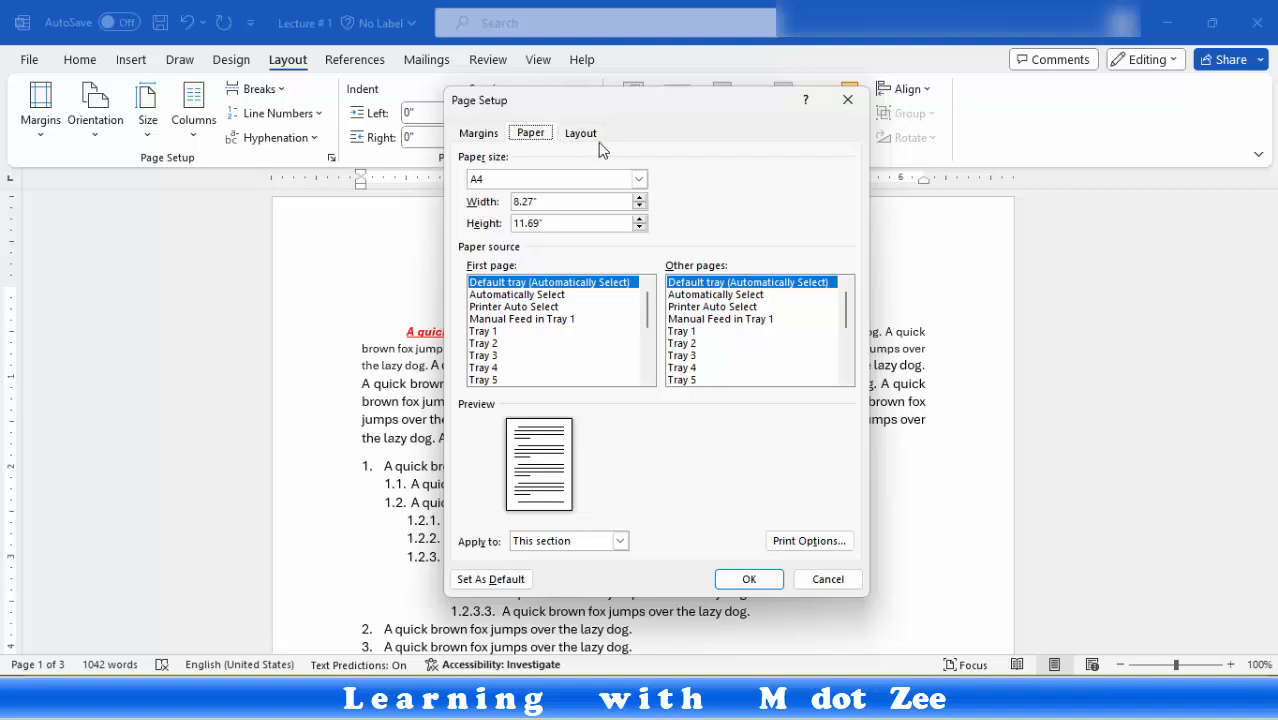
click(590, 136)
click(476, 136)
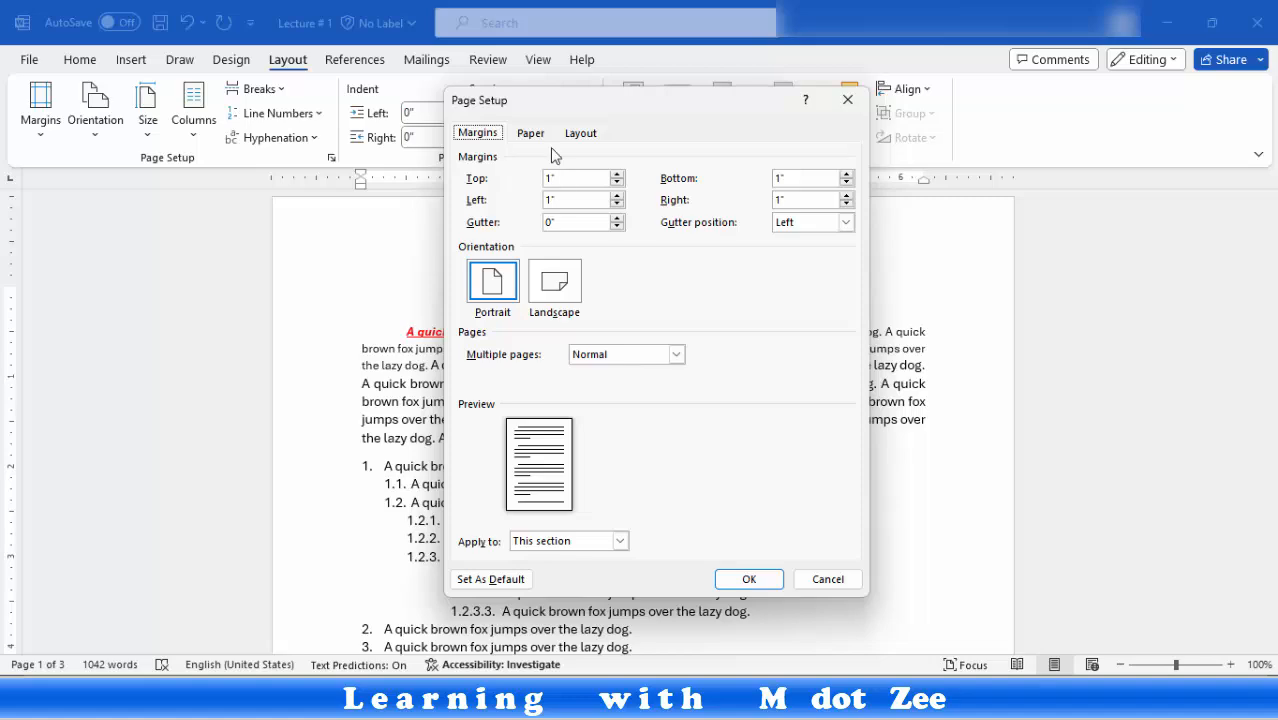
Step: Set the section's left and right margins to 0.5 inches and check the result through the document
drag(551, 103, 698, 364)
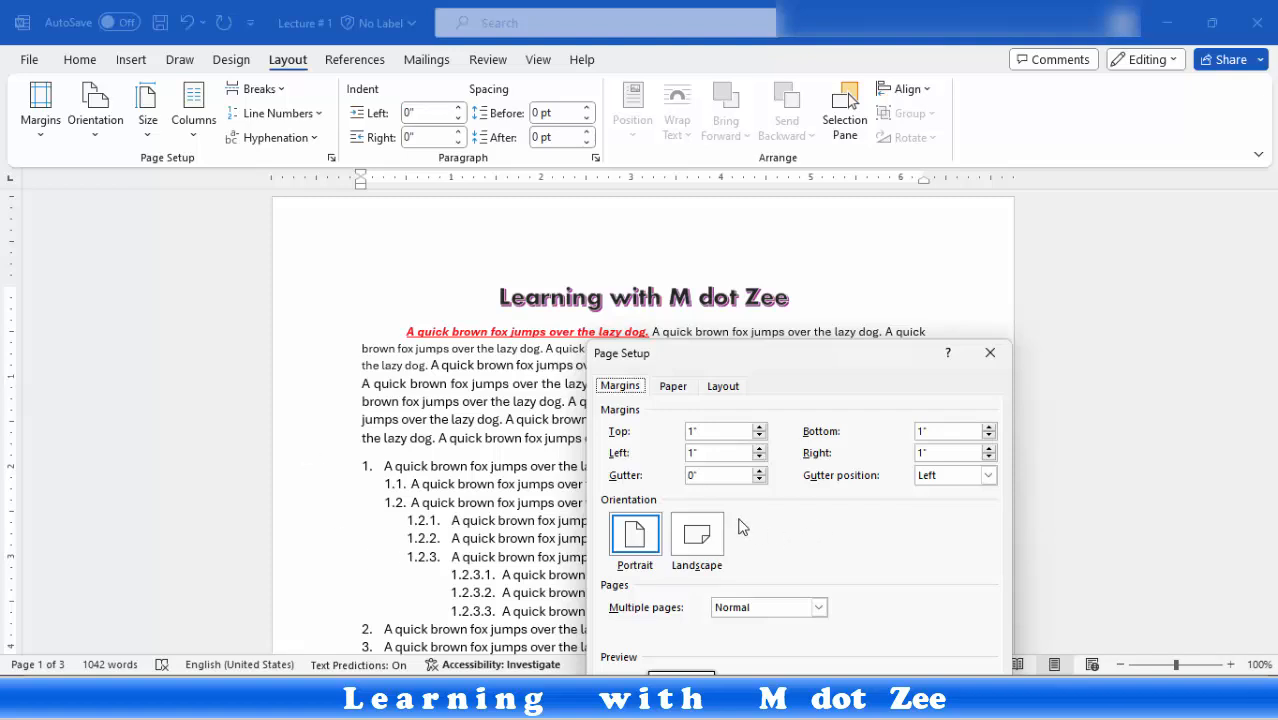
click(712, 454)
drag(830, 353, 730, 121)
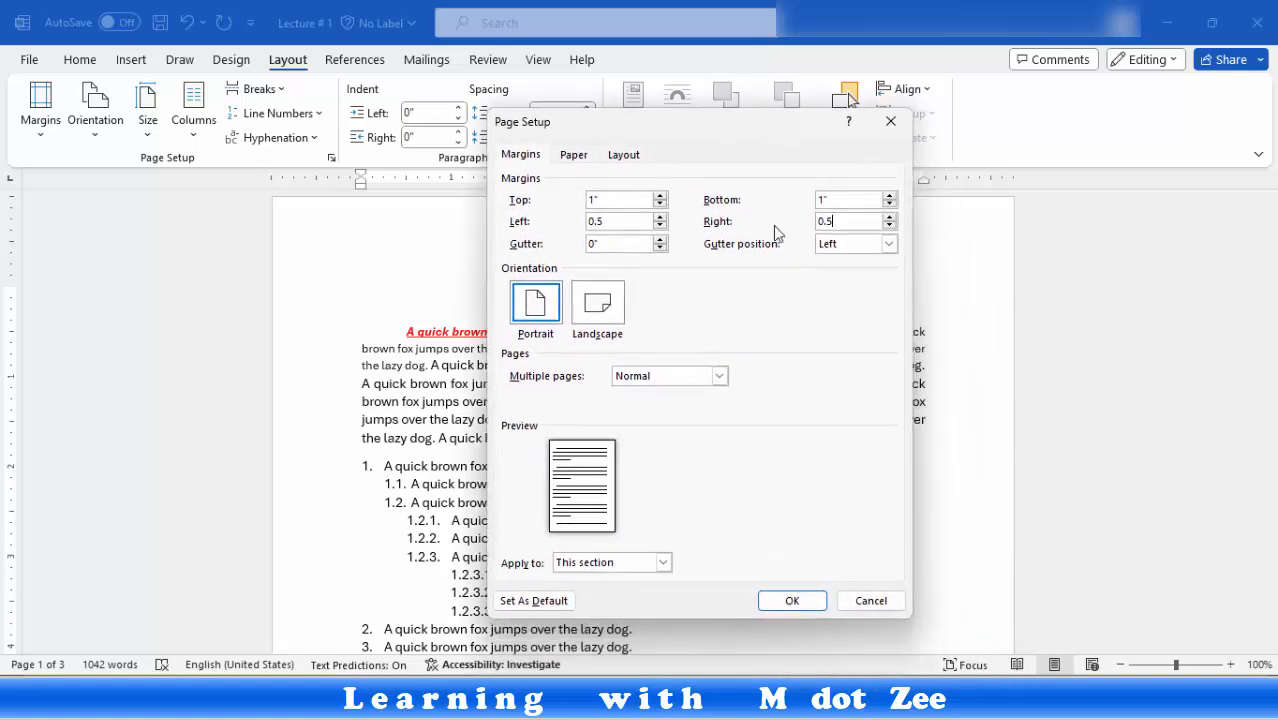
click(792, 601)
scroll(807, 609, down, 8)
scroll(491, 310, up, 8)
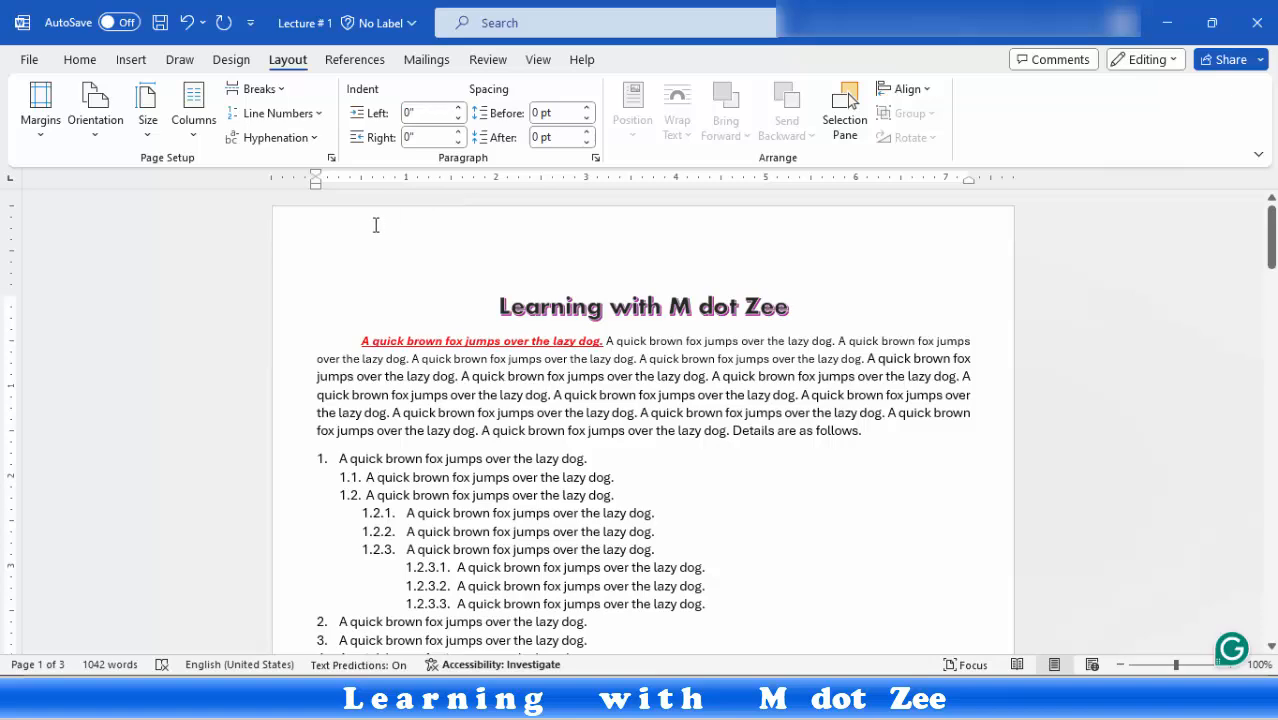
Step: Set the section's left and right margins to 1 inch in Page Setup and check the pages
click(331, 162)
double_click(624, 221)
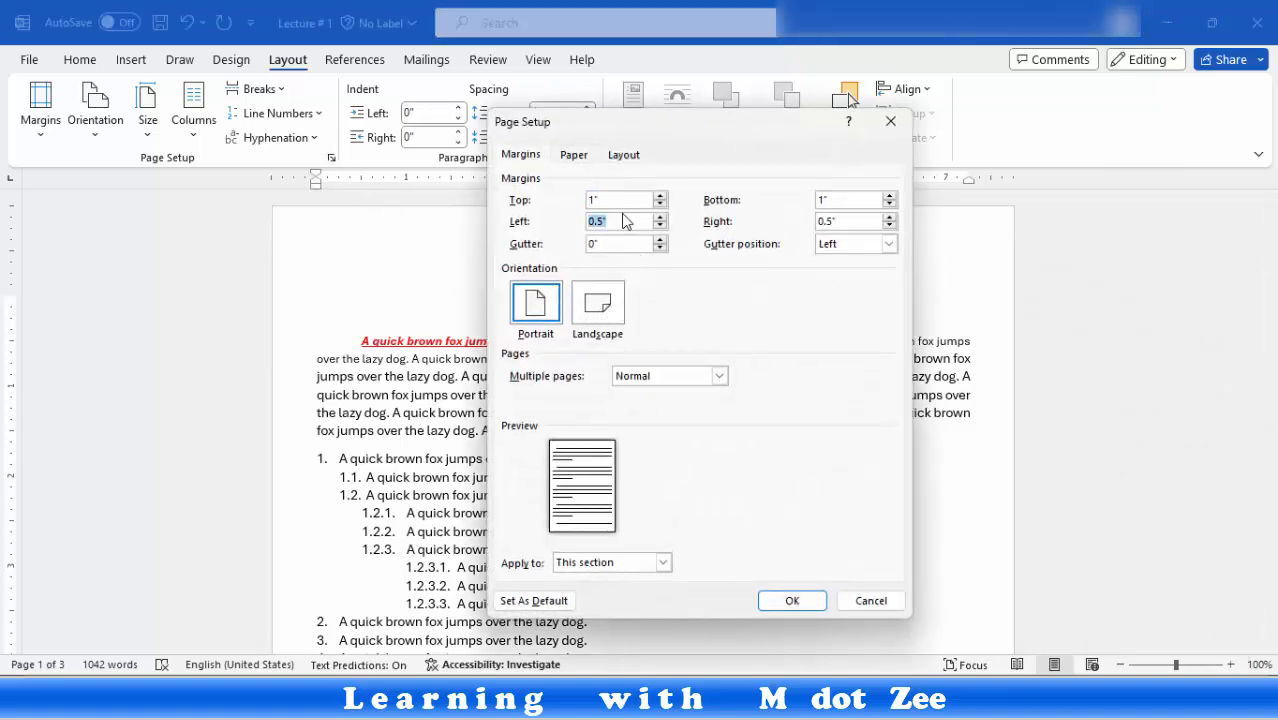
text(1)
key(Tab)
text(1)
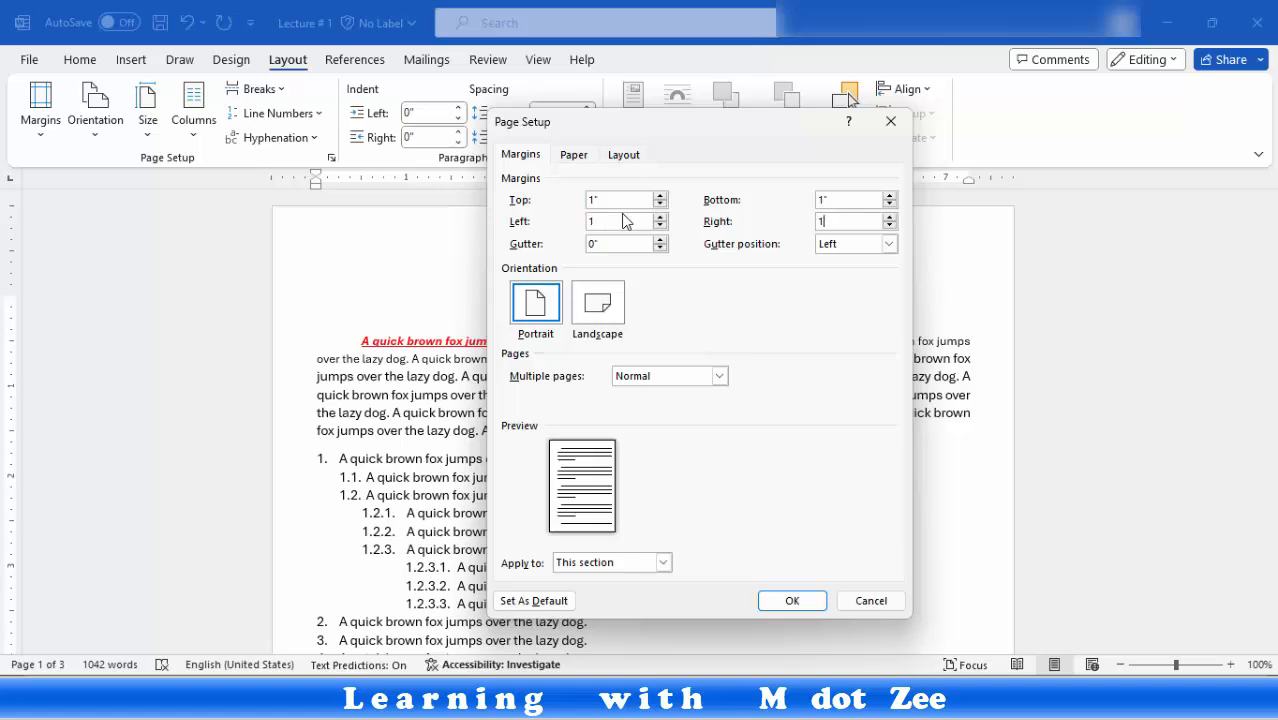
click(793, 603)
scroll(800, 610, down, 3)
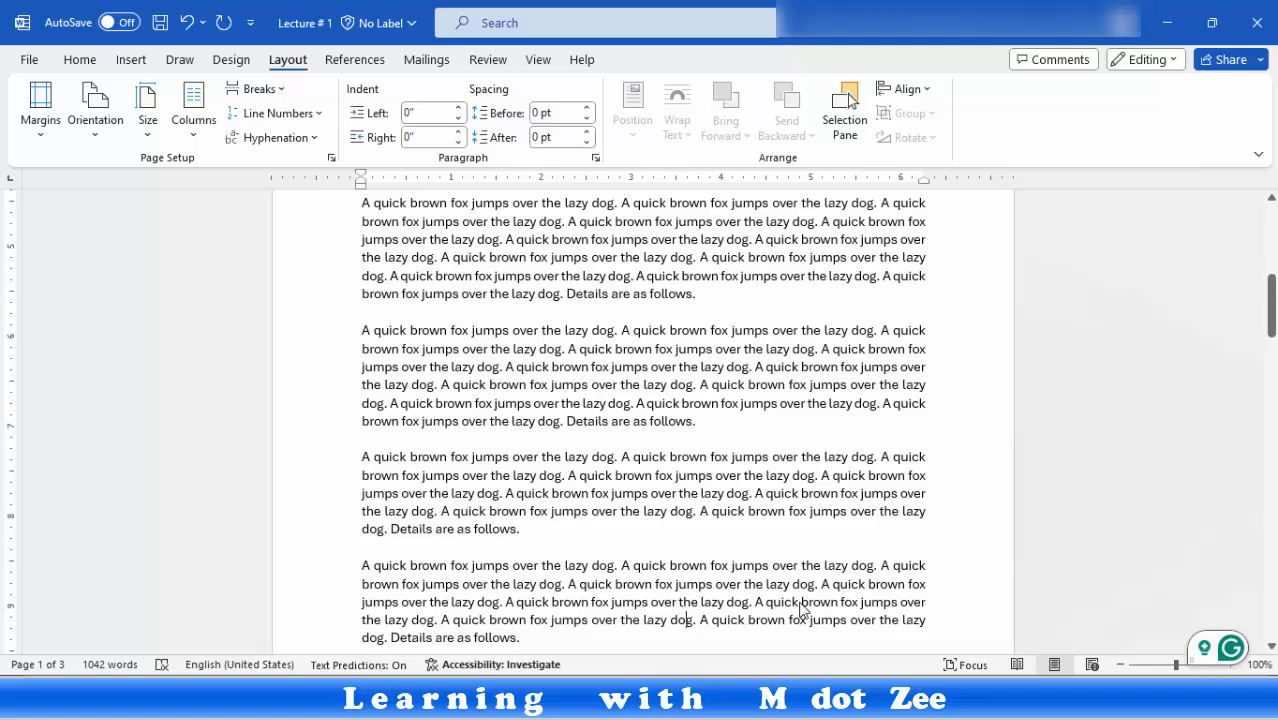
scroll(606, 372, up, 5)
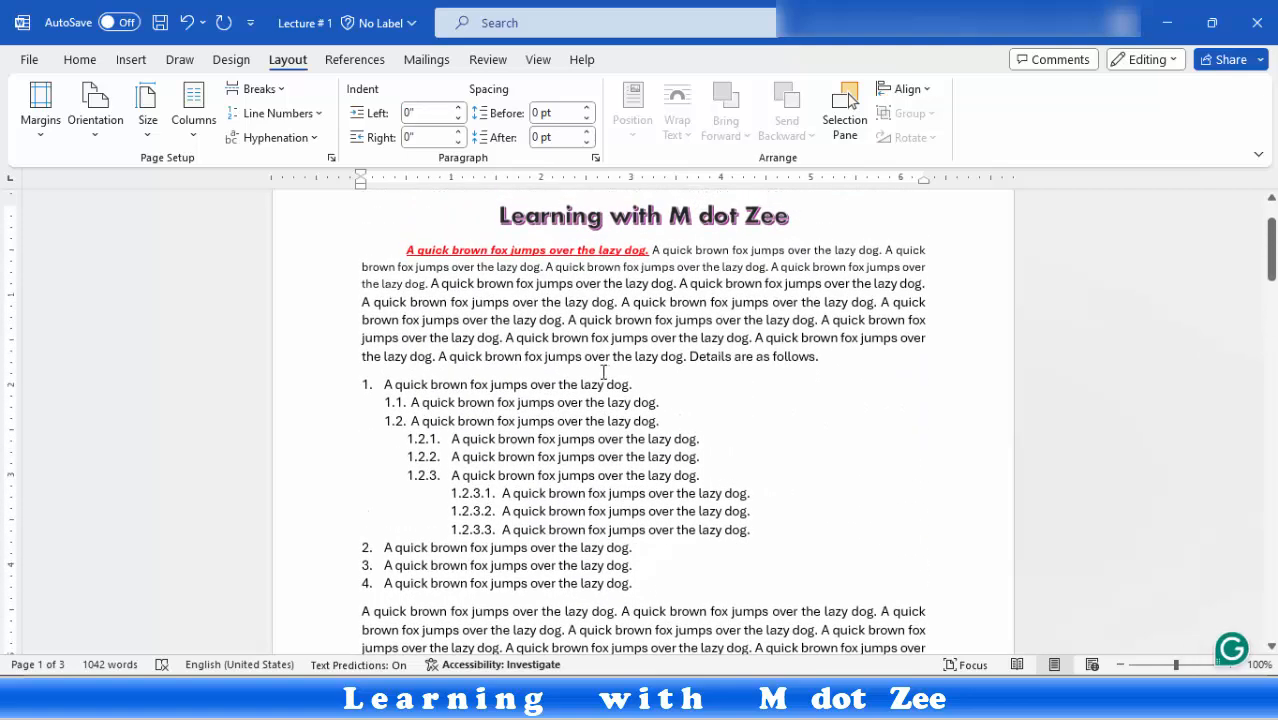
scroll(552, 309, up, 2)
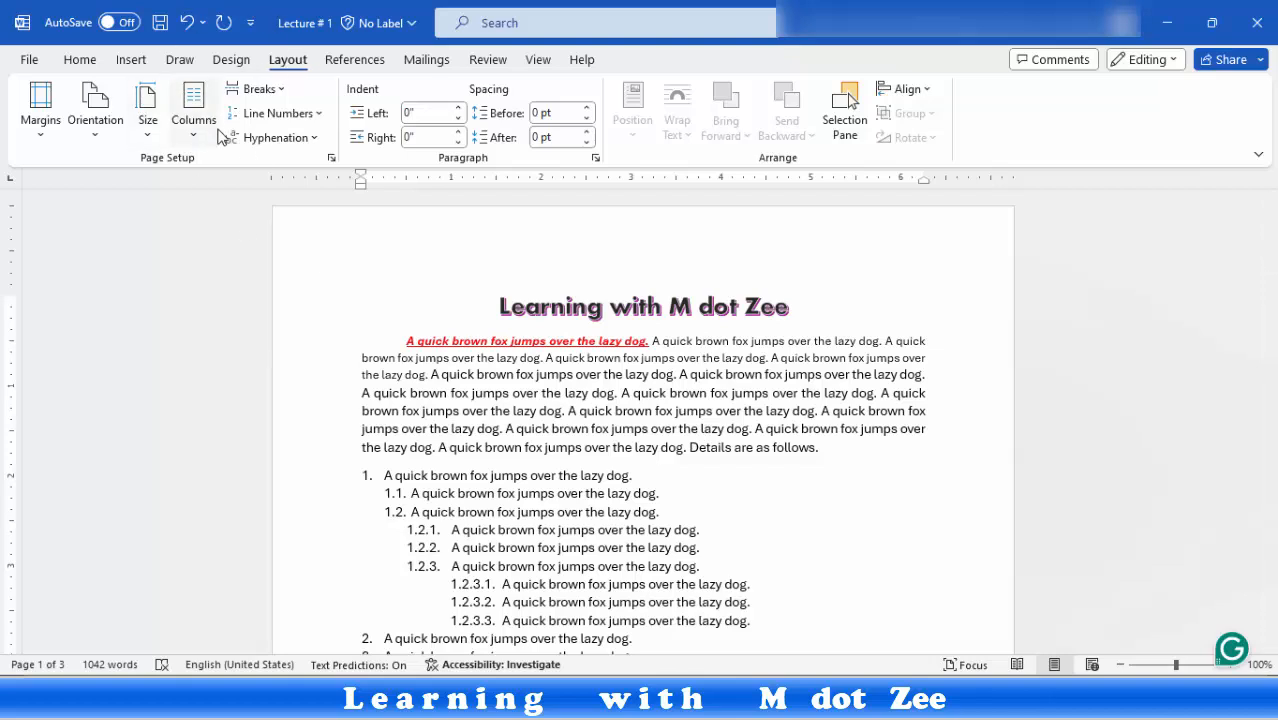
Step: Insert a page number at the bottom of the pages using the centred Plain Number 2 style
click(131, 60)
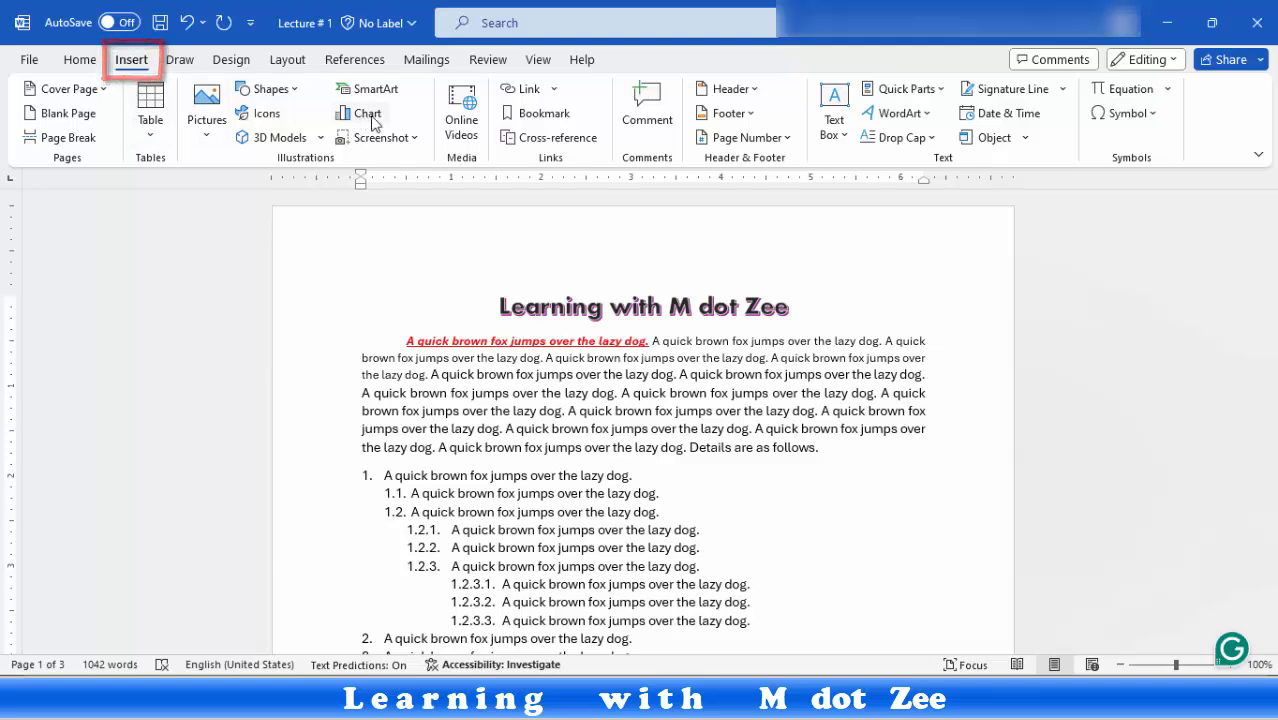
click(784, 140)
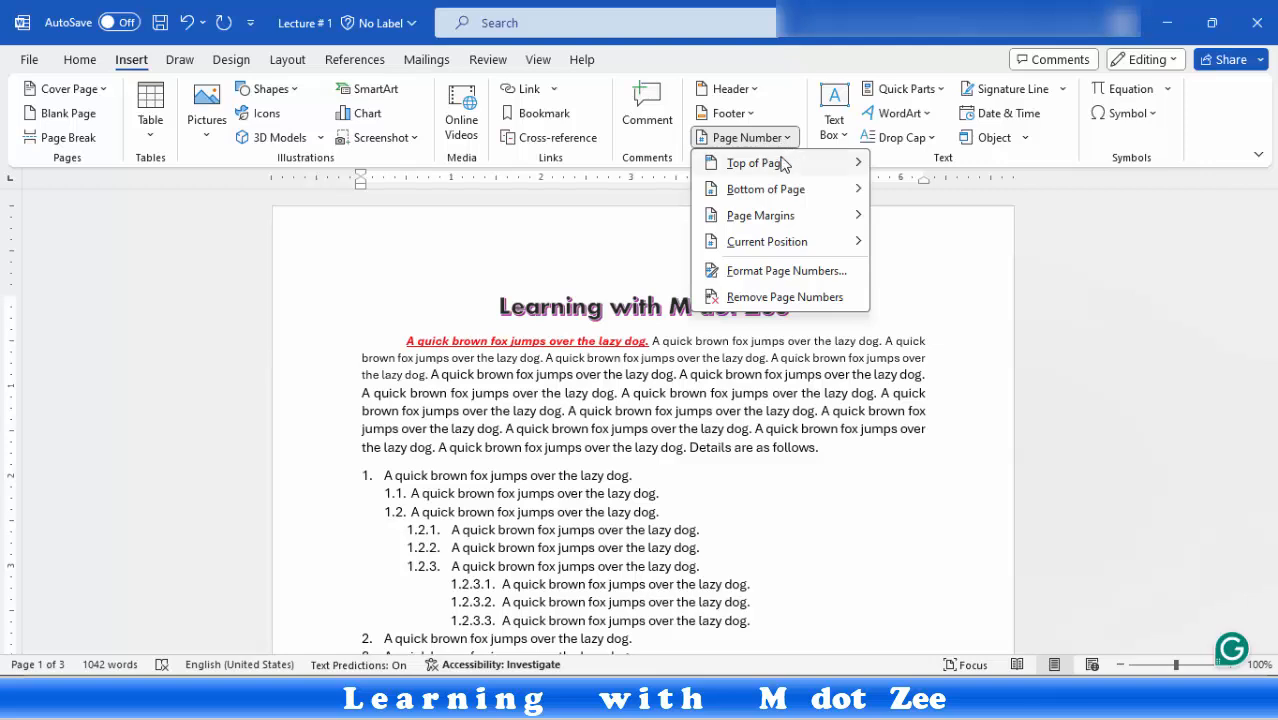
mouse_move(786, 166)
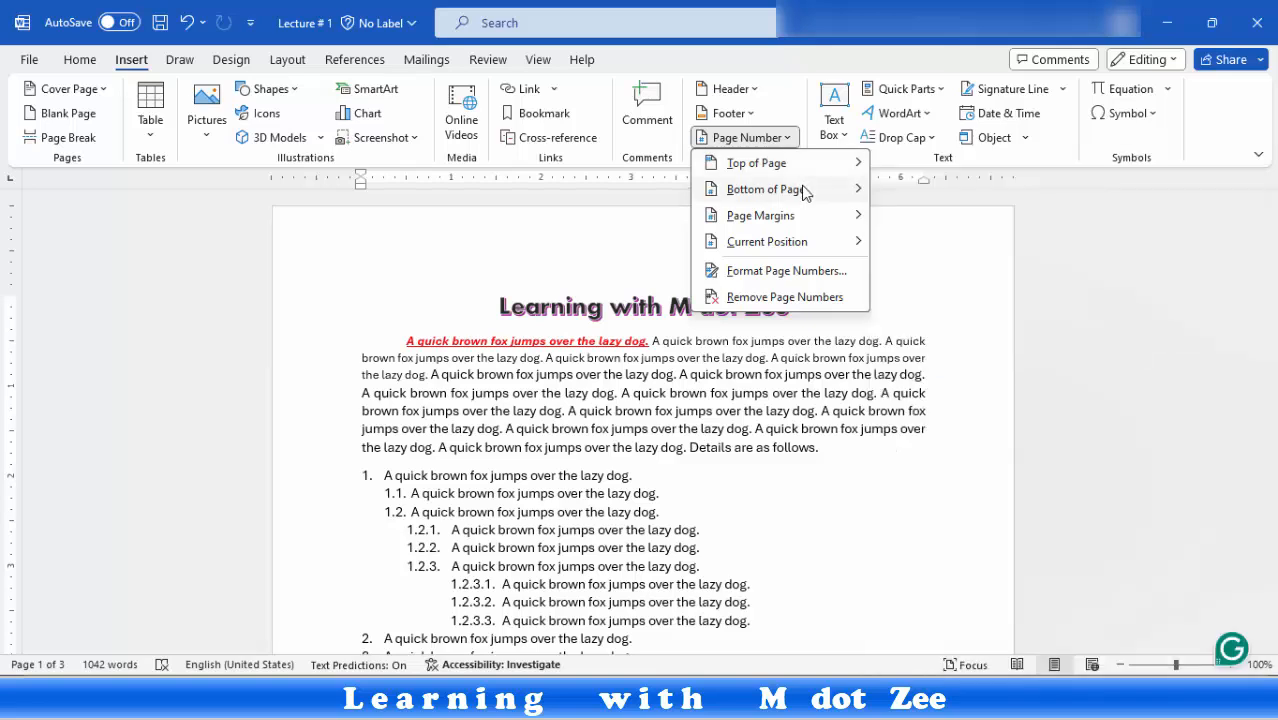
mouse_move(806, 194)
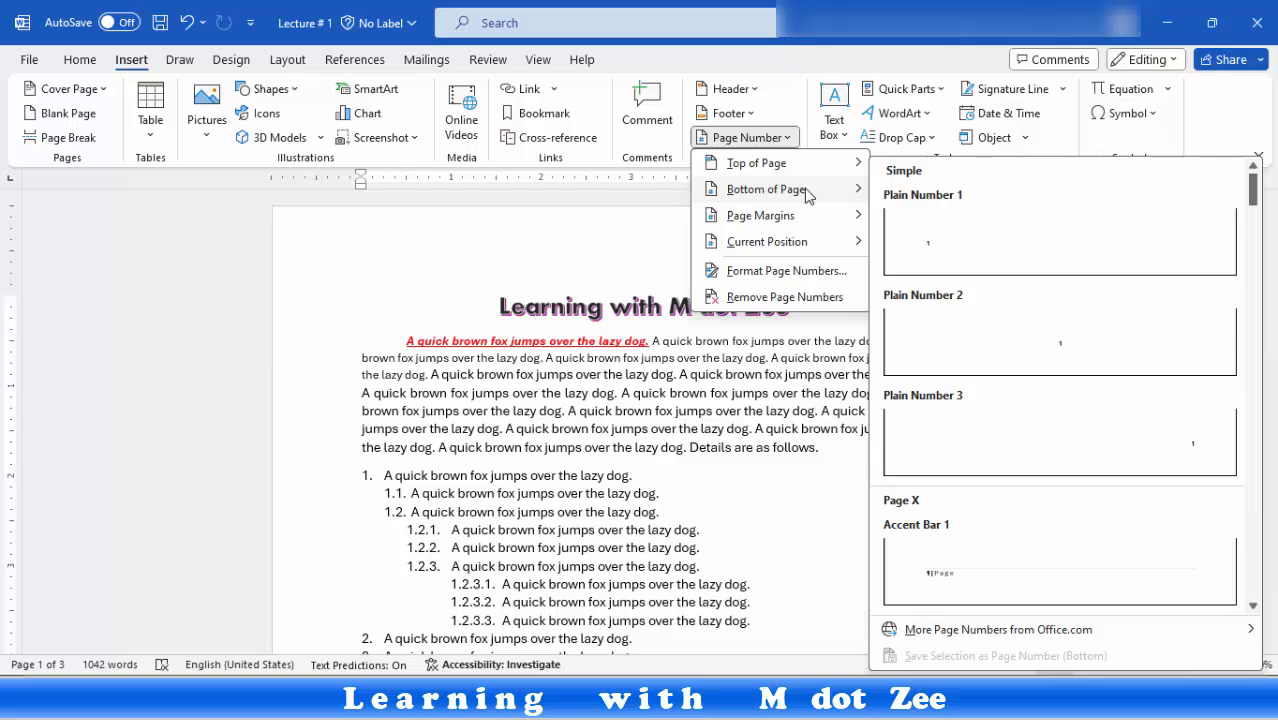
mouse_move(801, 224)
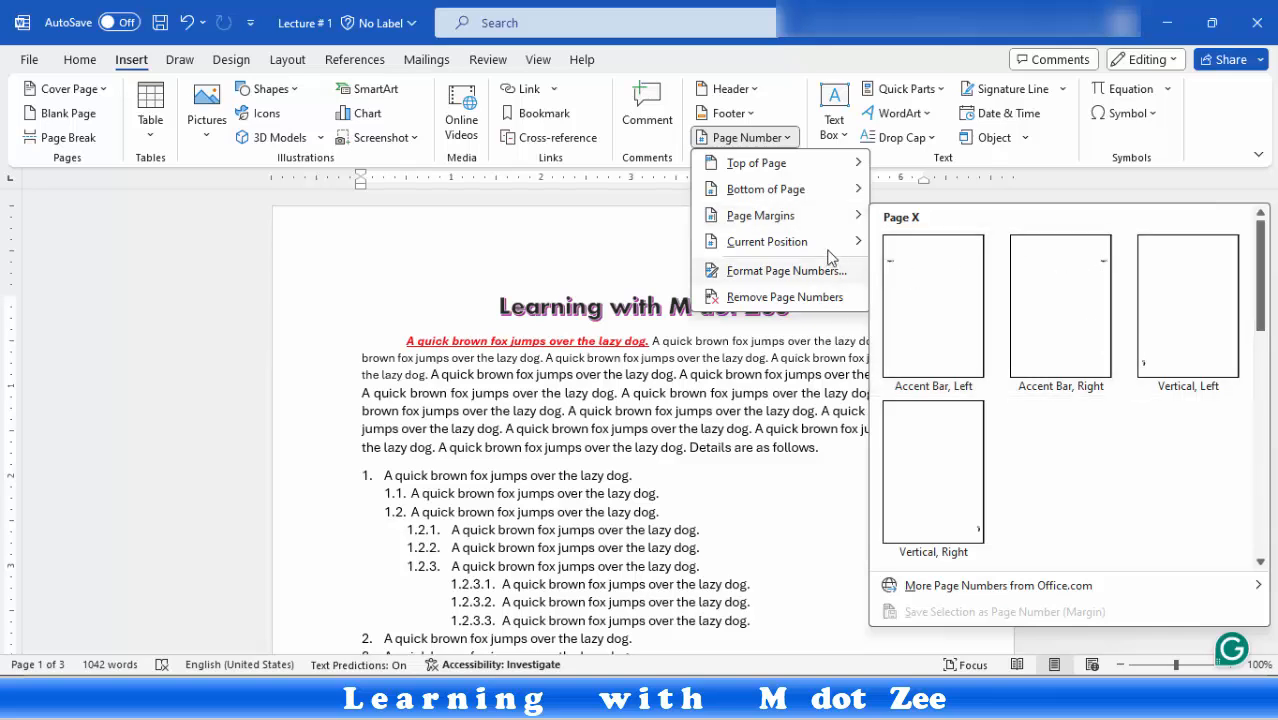
mouse_move(824, 249)
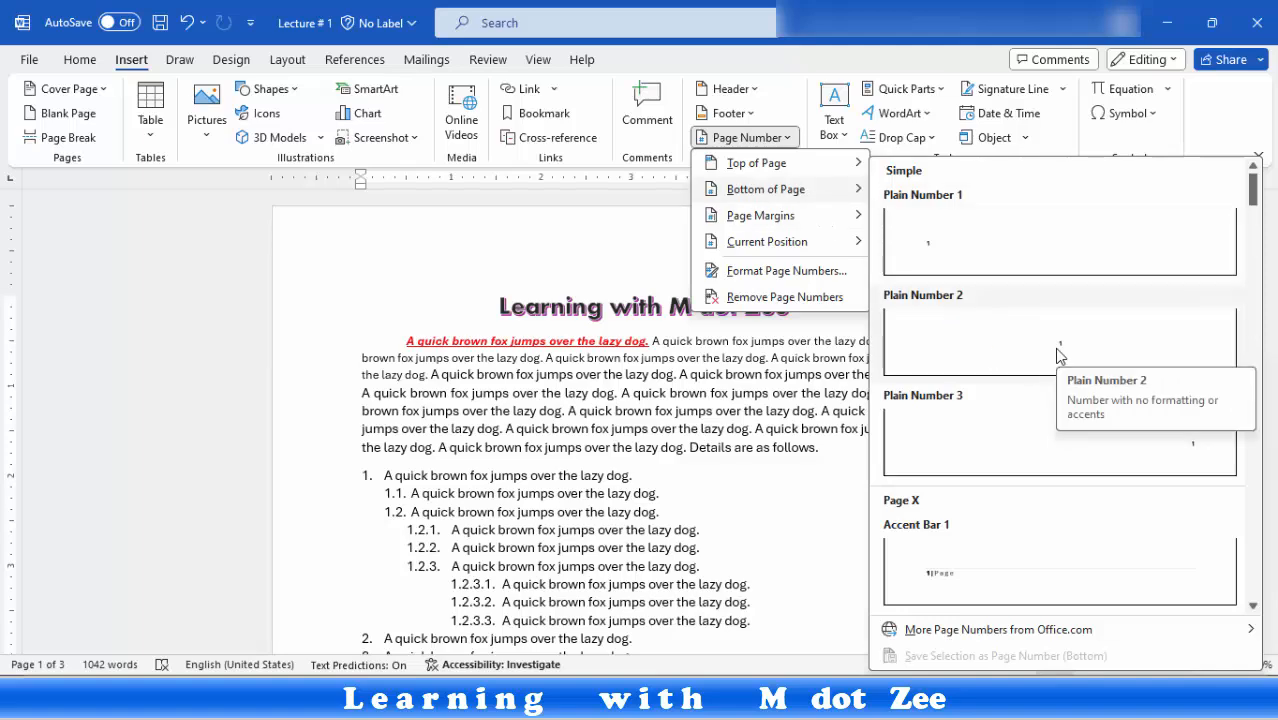
key(Escape)
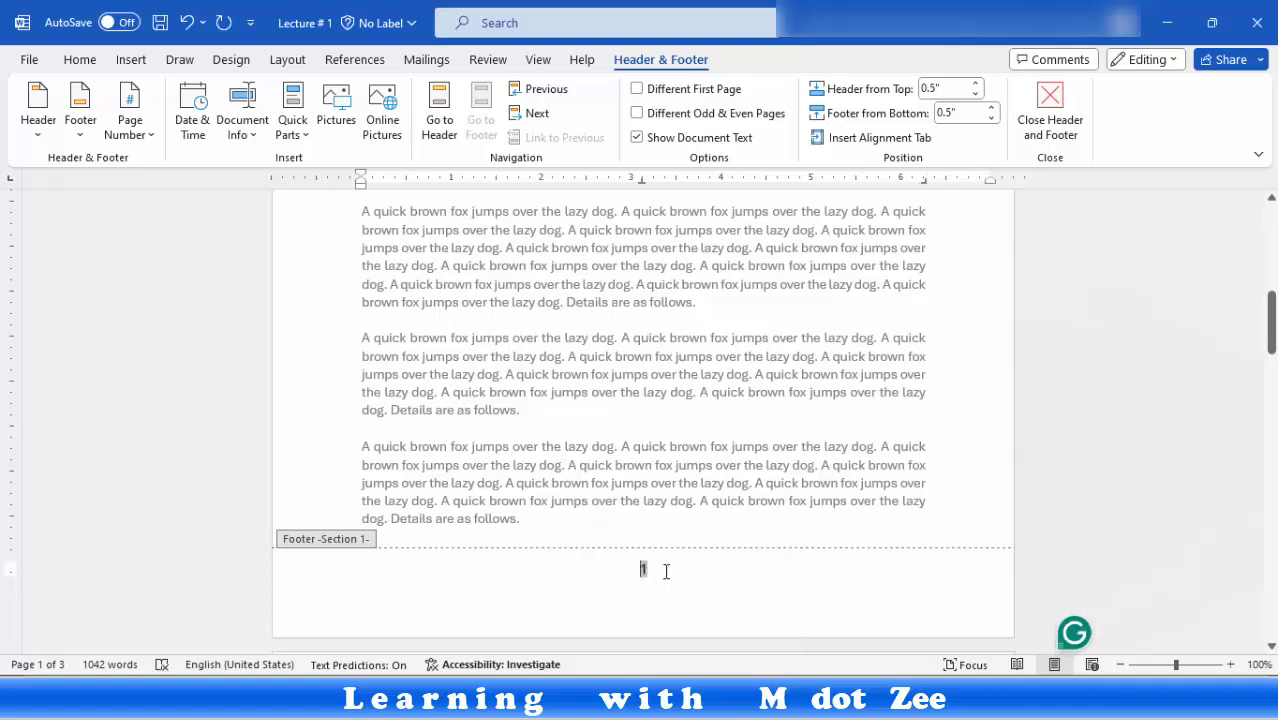
Step: Check the footer page numbers on every page down to the end of the document
scroll(762, 553, down, 1)
scroll(762, 549, down, 20)
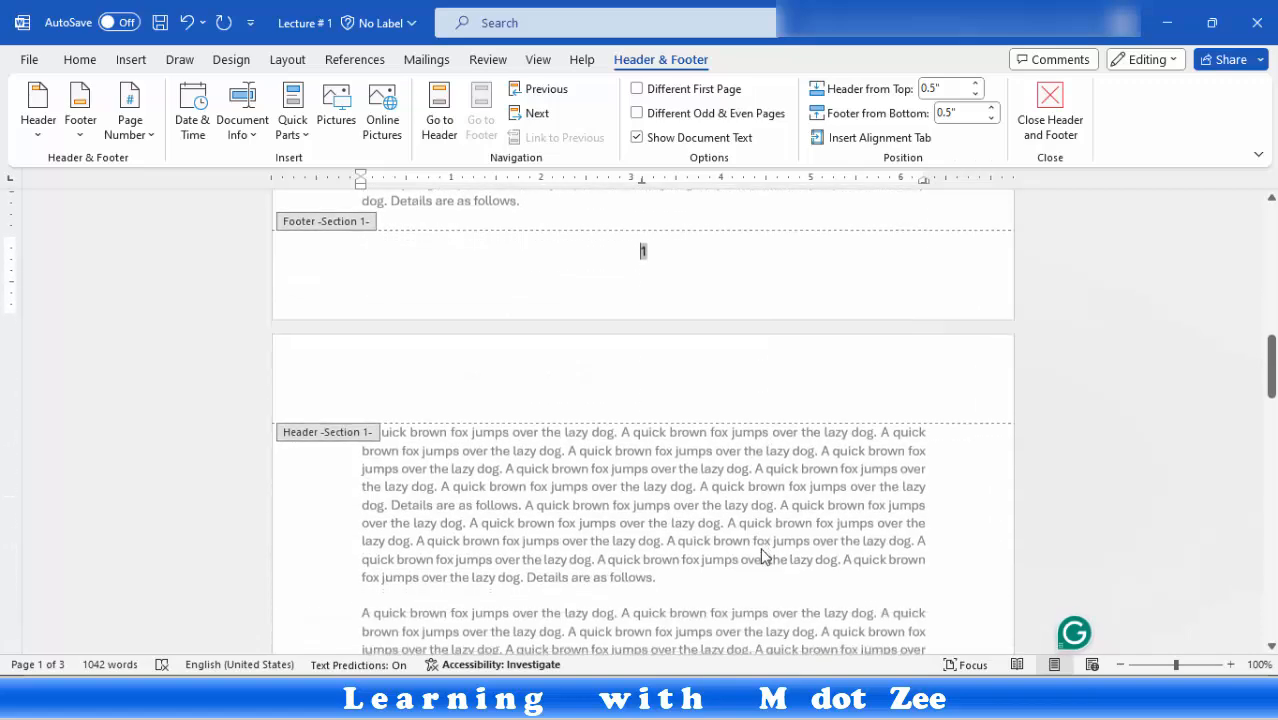
scroll(762, 549, down, 15)
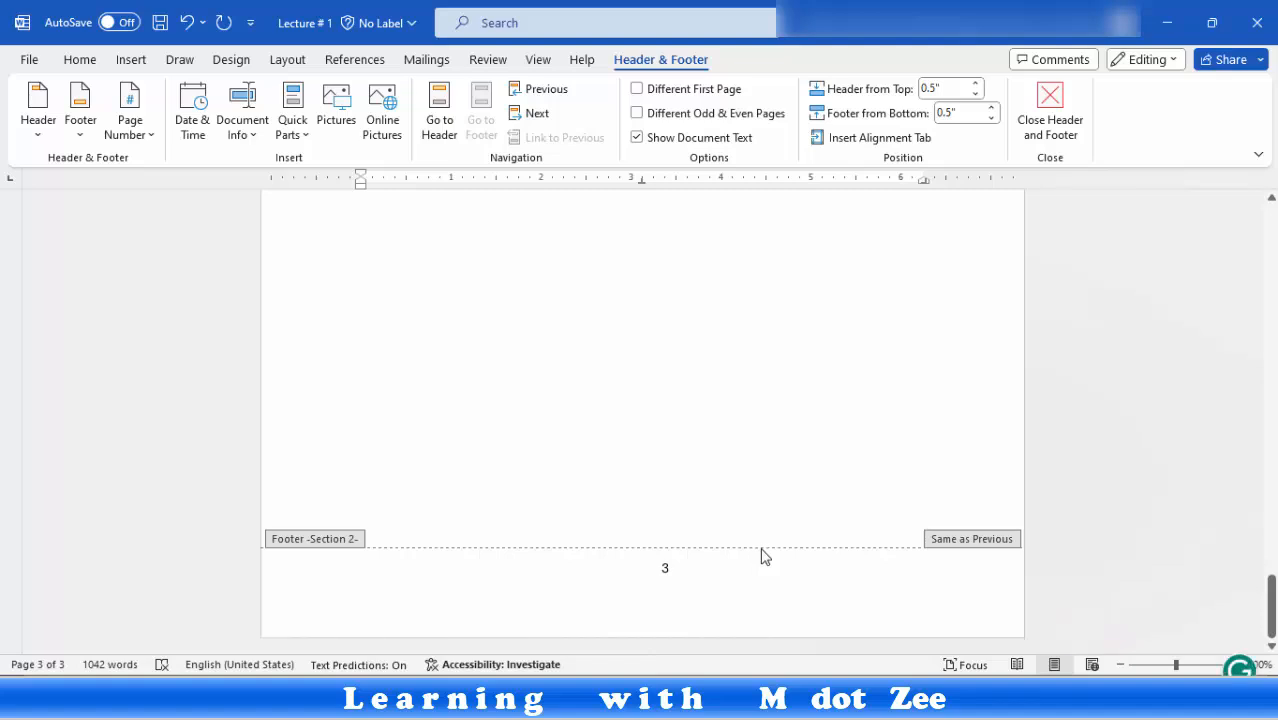
scroll(762, 556, up, 10)
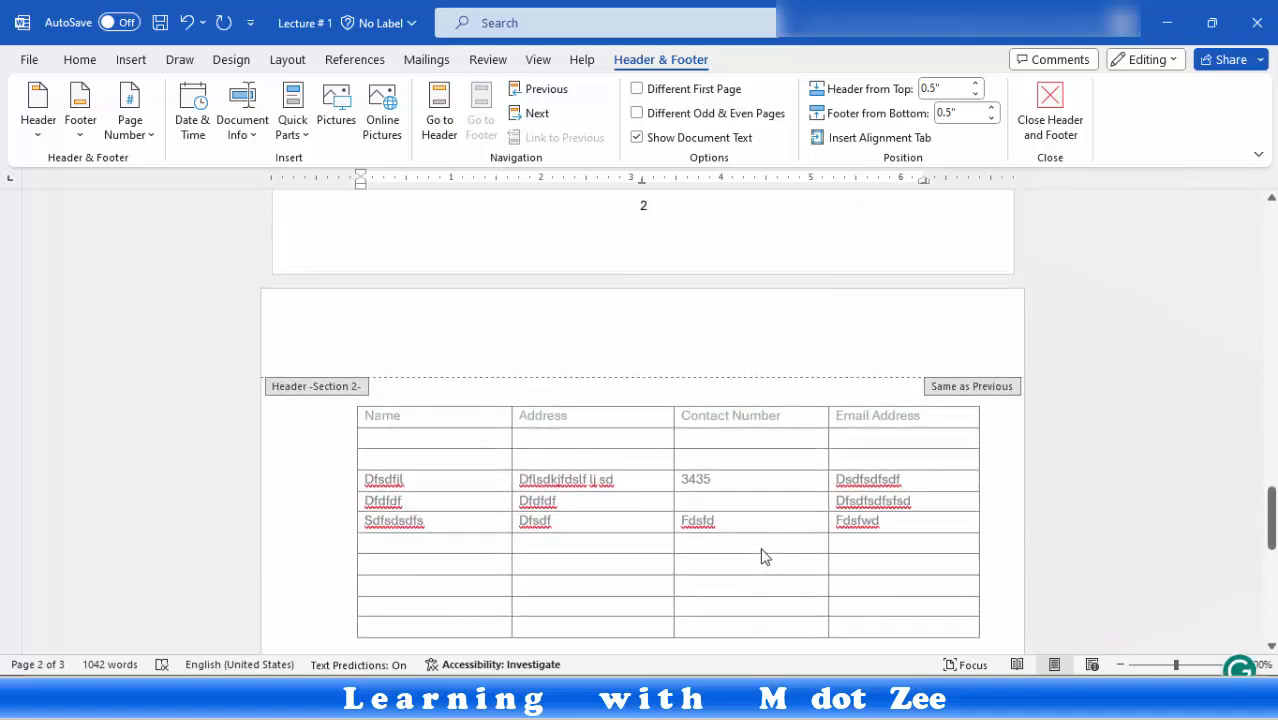
scroll(762, 556, up, 10)
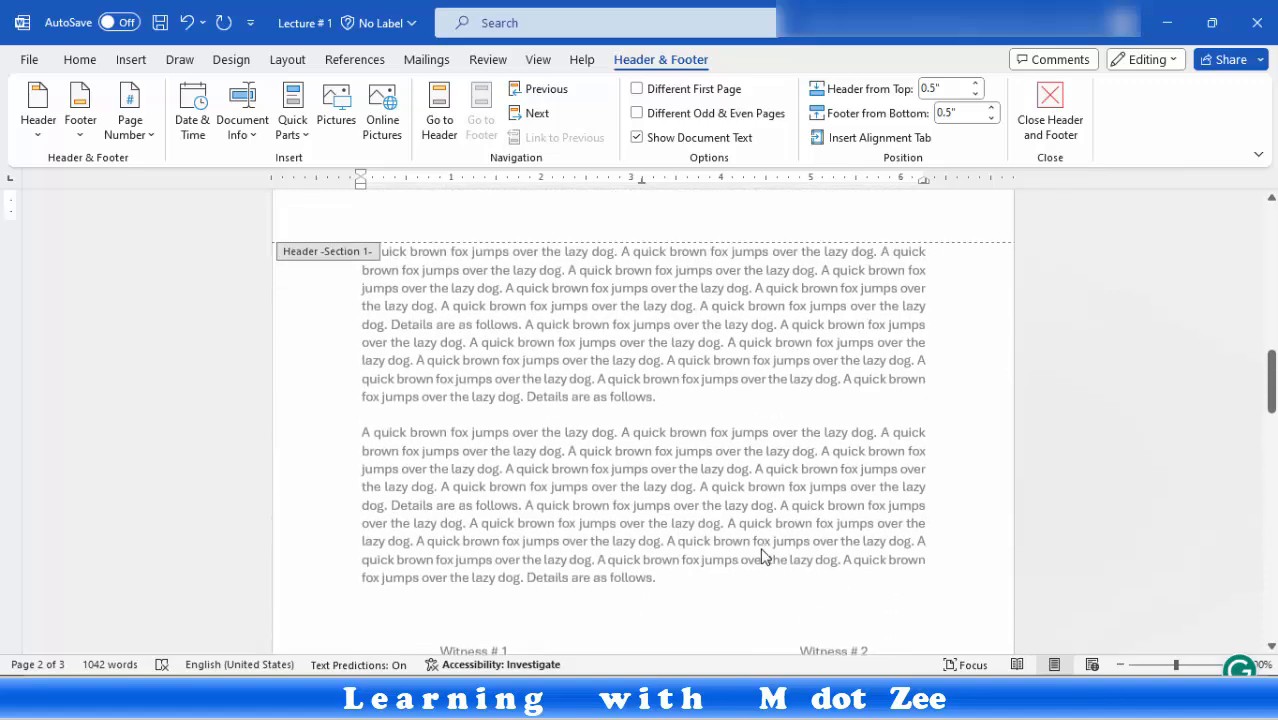
scroll(762, 550, up, 1)
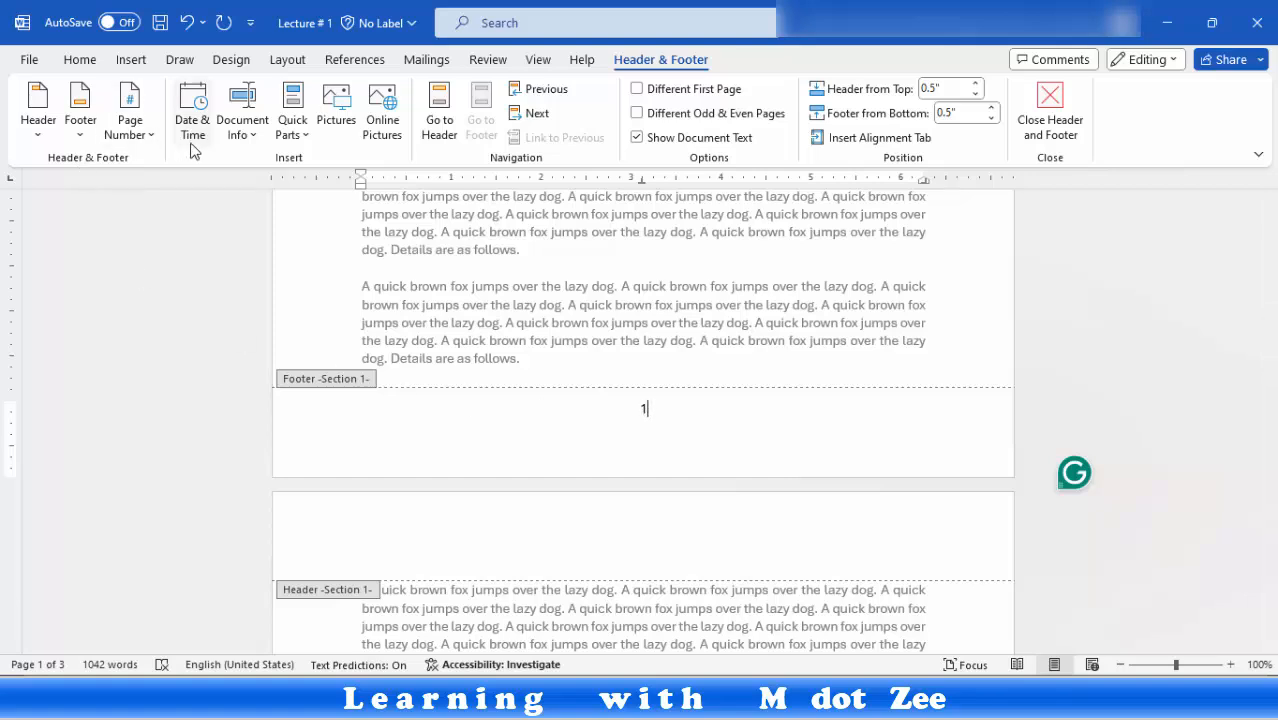
click(249, 143)
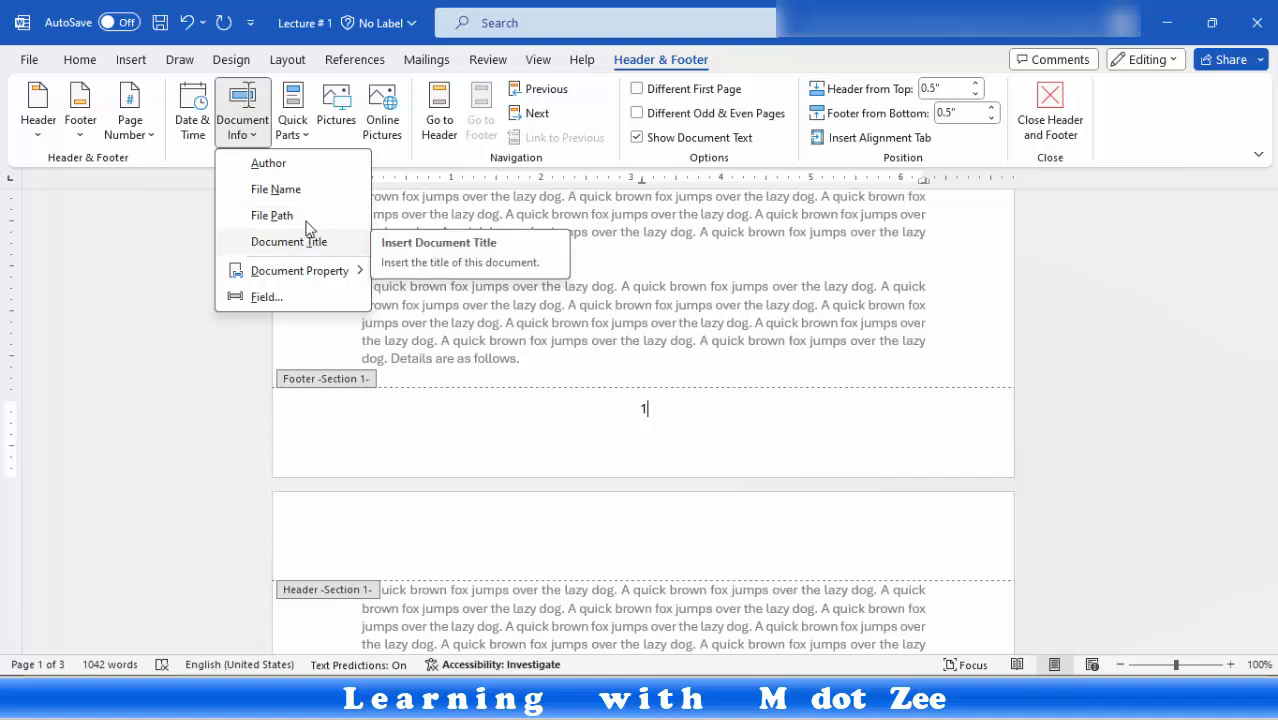
click(307, 141)
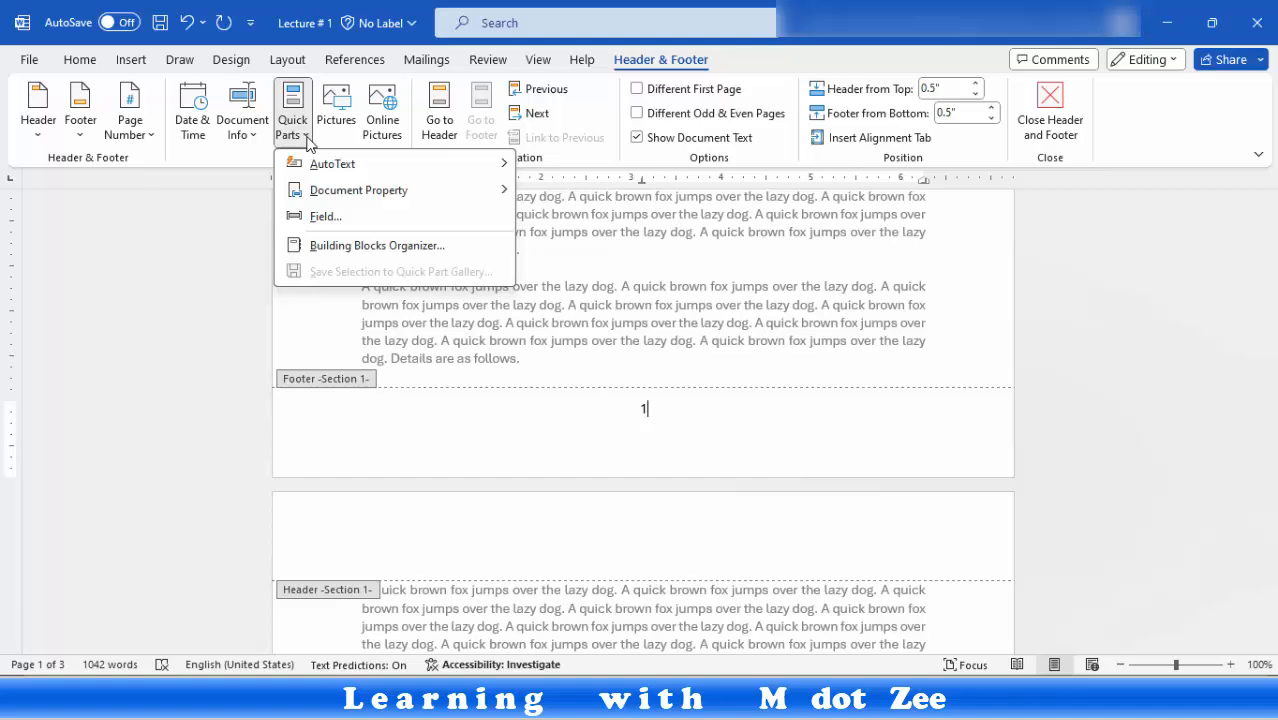
click(307, 141)
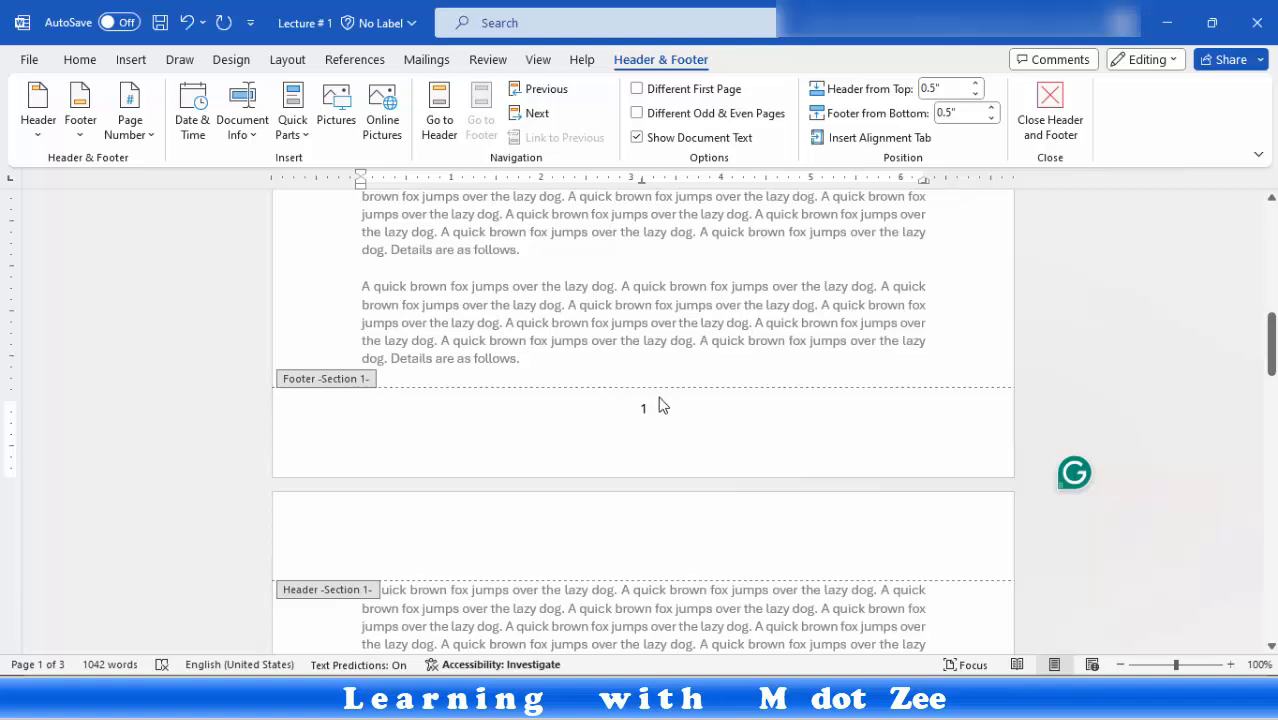
Step: Insert an automatically updating date and time in the page header using the 5/30/2024 11:24 PM format and finish header editing
click(440, 128)
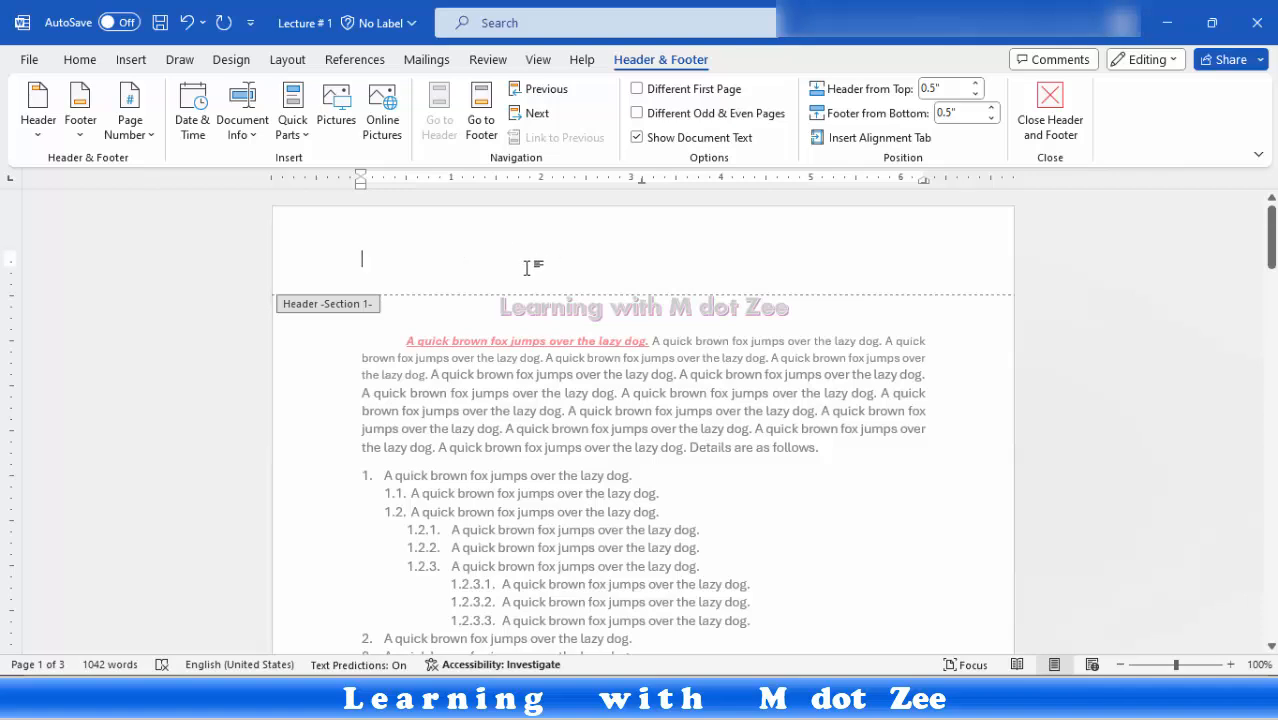
click(196, 128)
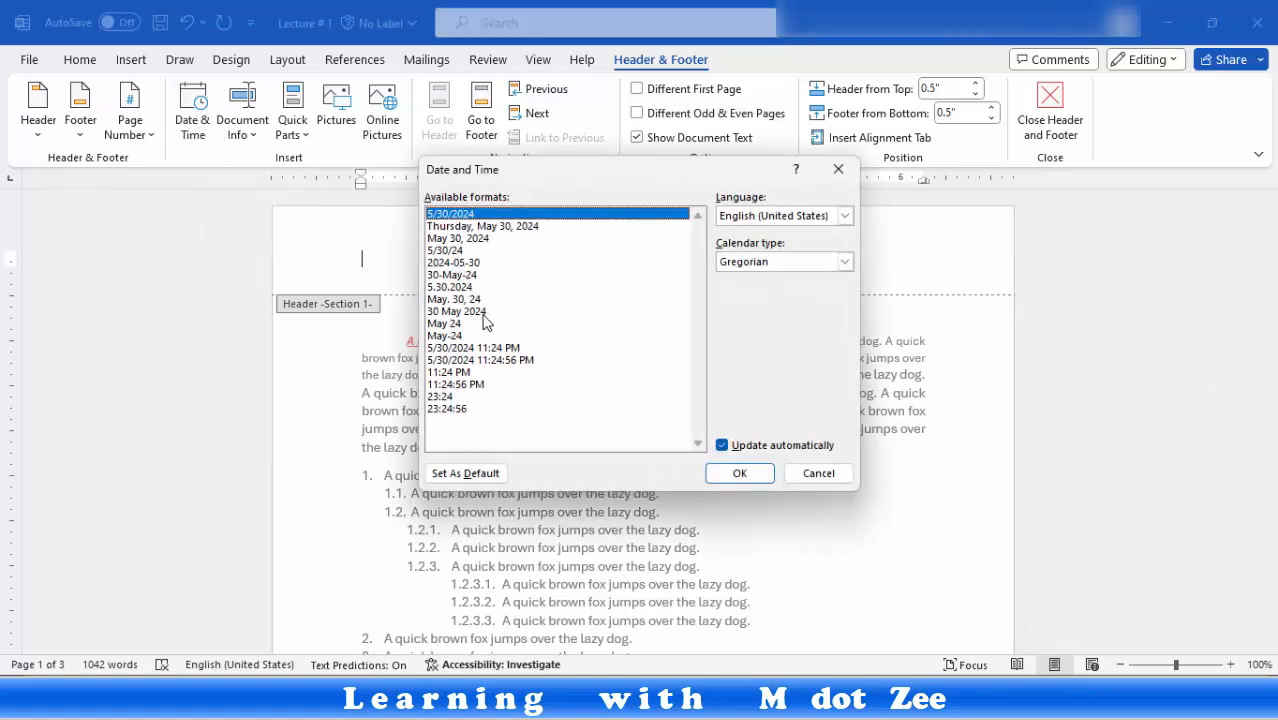
click(460, 300)
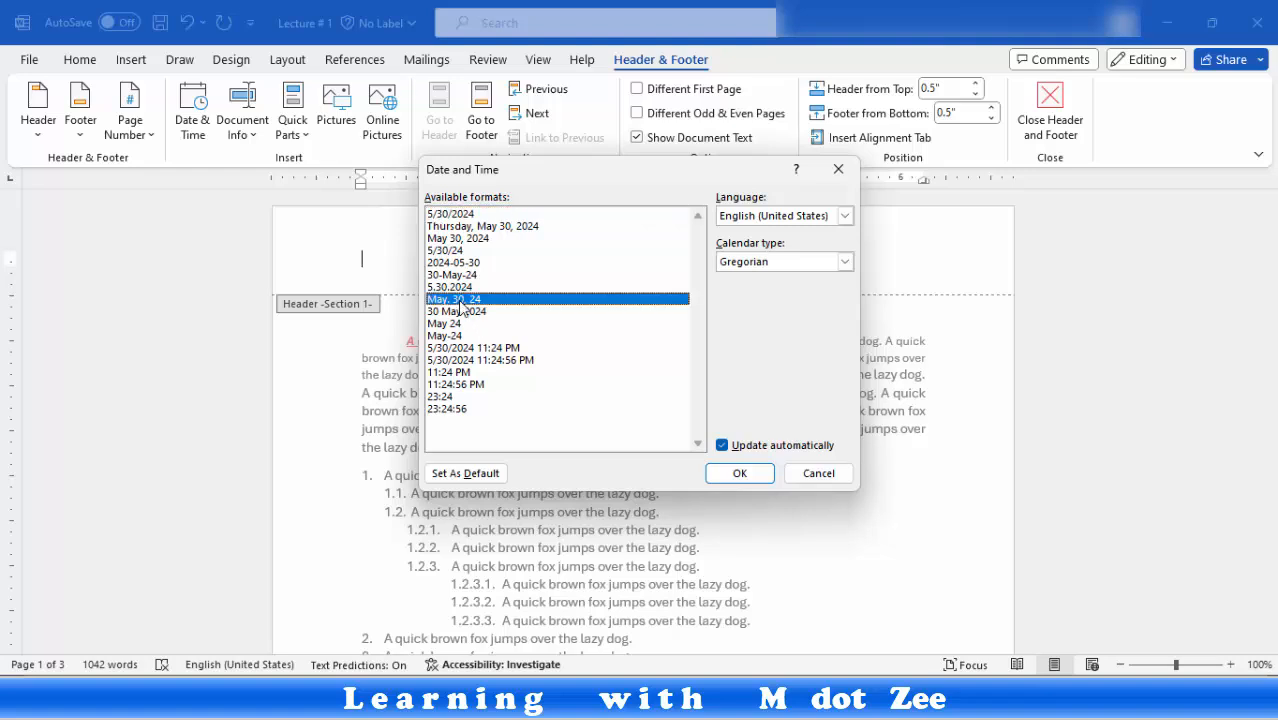
click(490, 349)
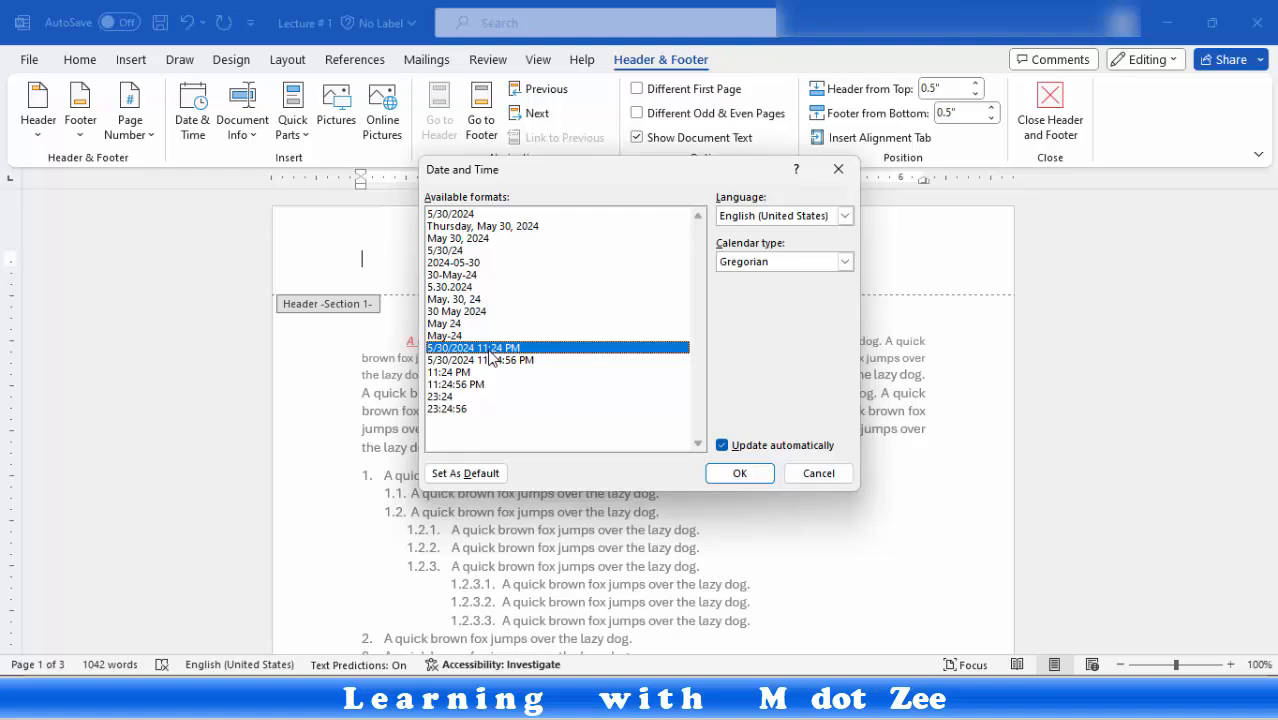
click(745, 478)
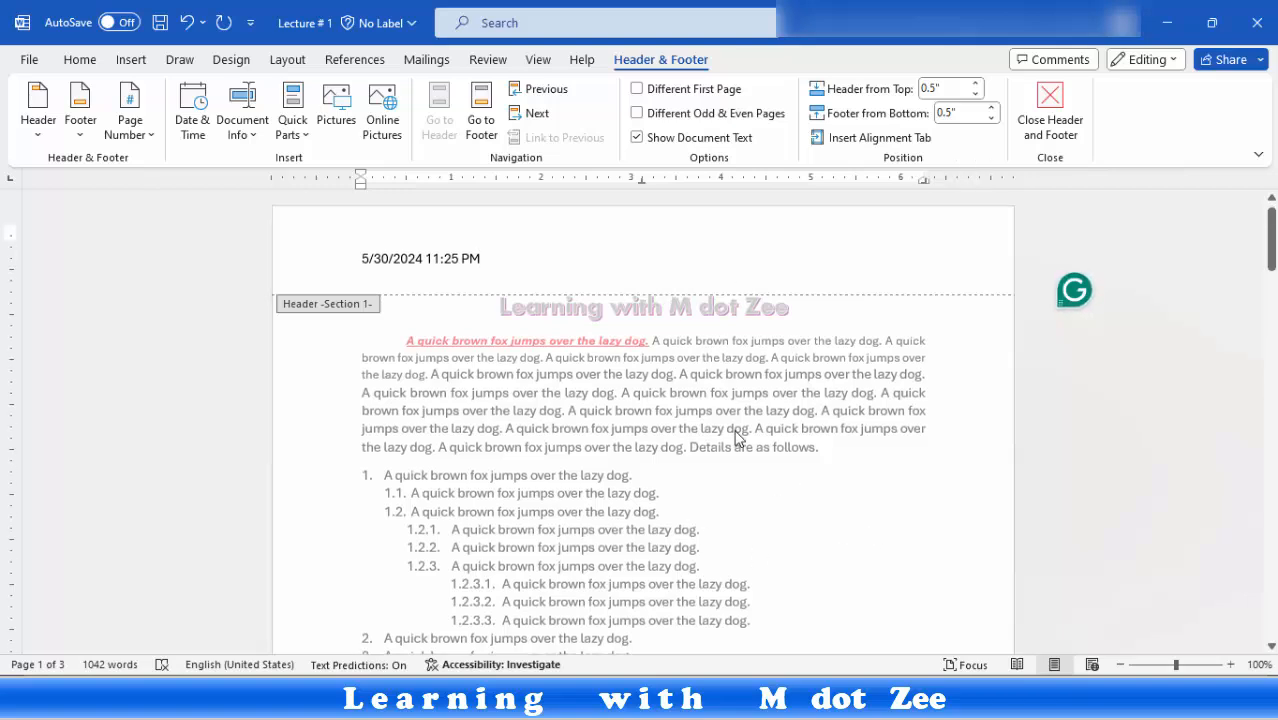
scroll(736, 436, down, 2)
scroll(901, 271, down, 10)
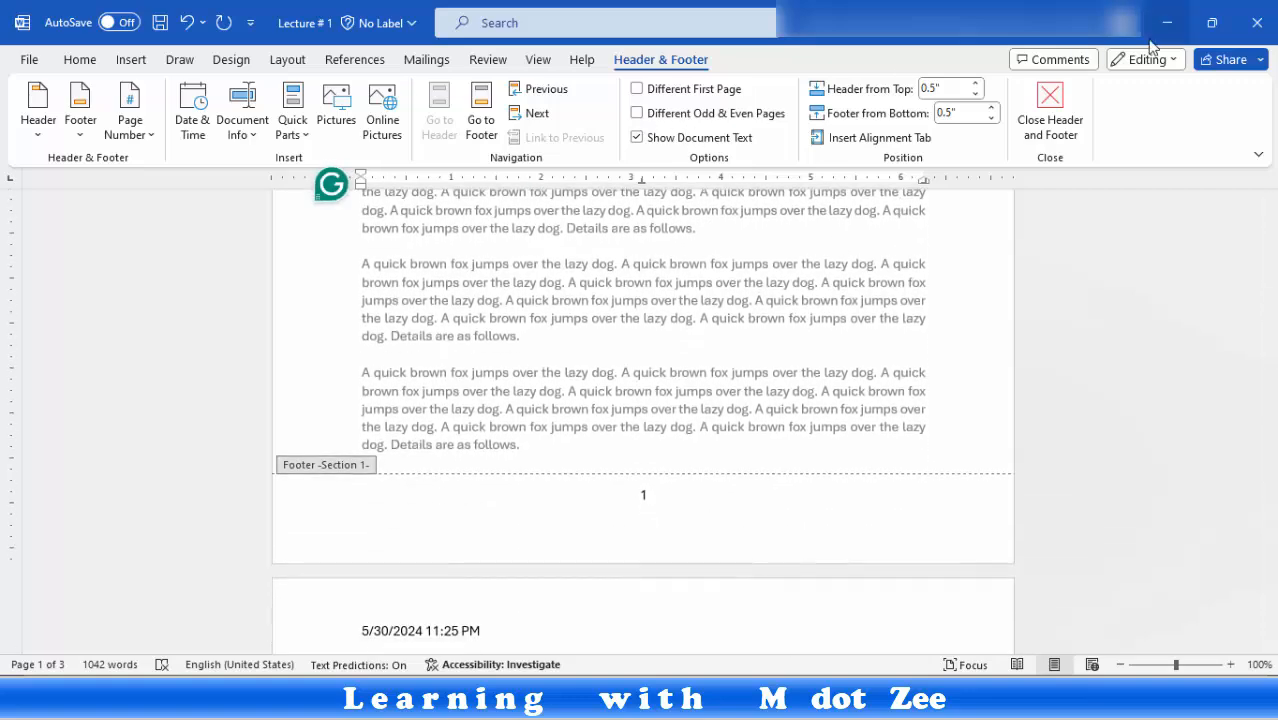
click(1061, 107)
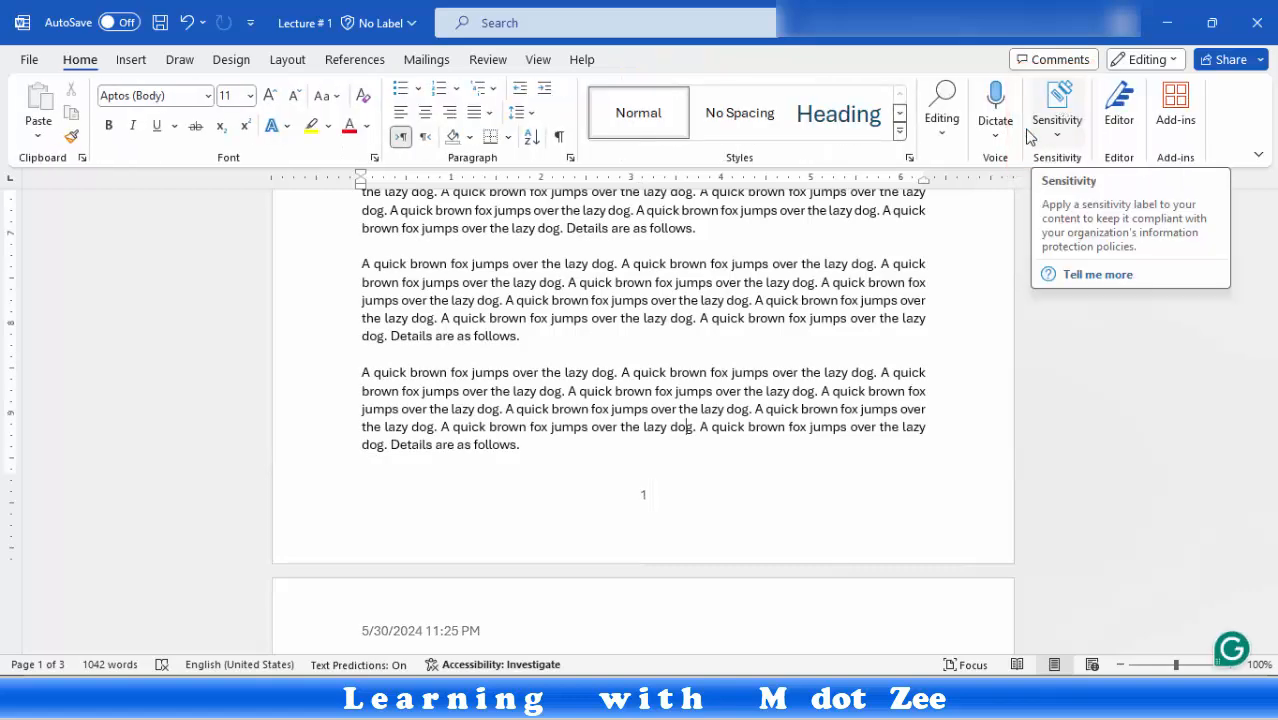
Step: Check the header date and time and the footer page number on every page of the document
scroll(525, 345, up, 1)
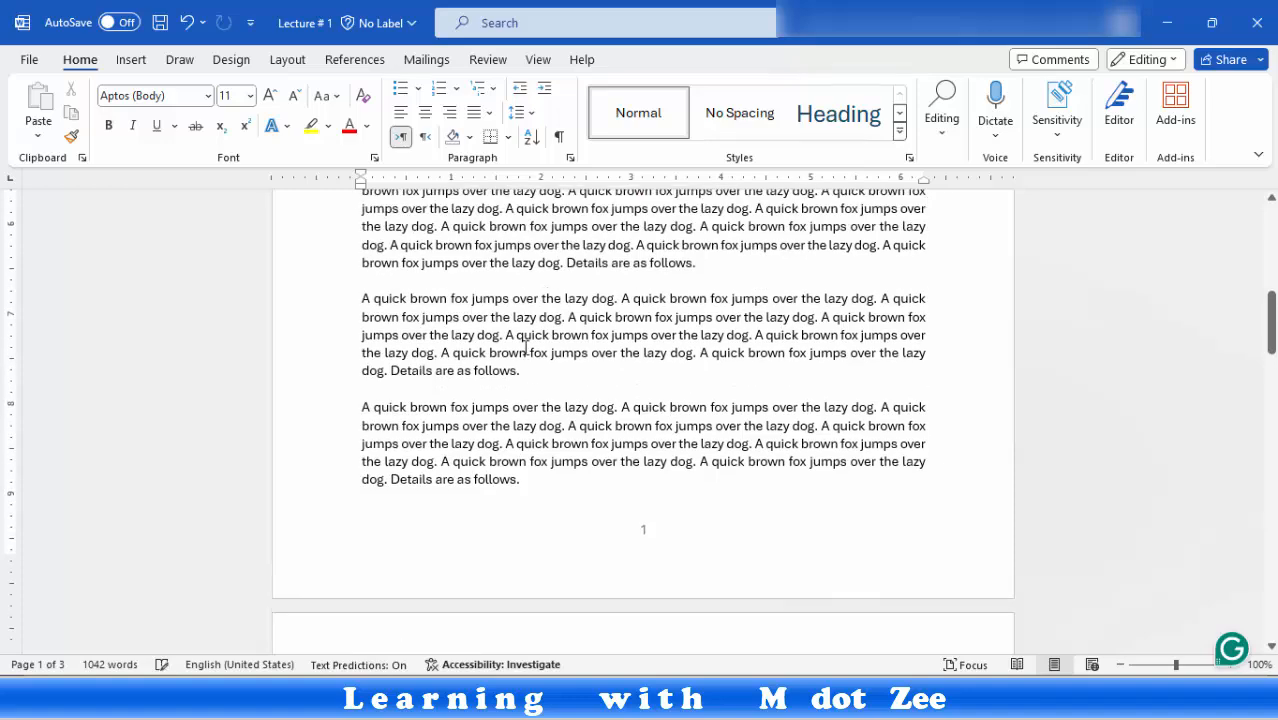
scroll(525, 345, up, 10)
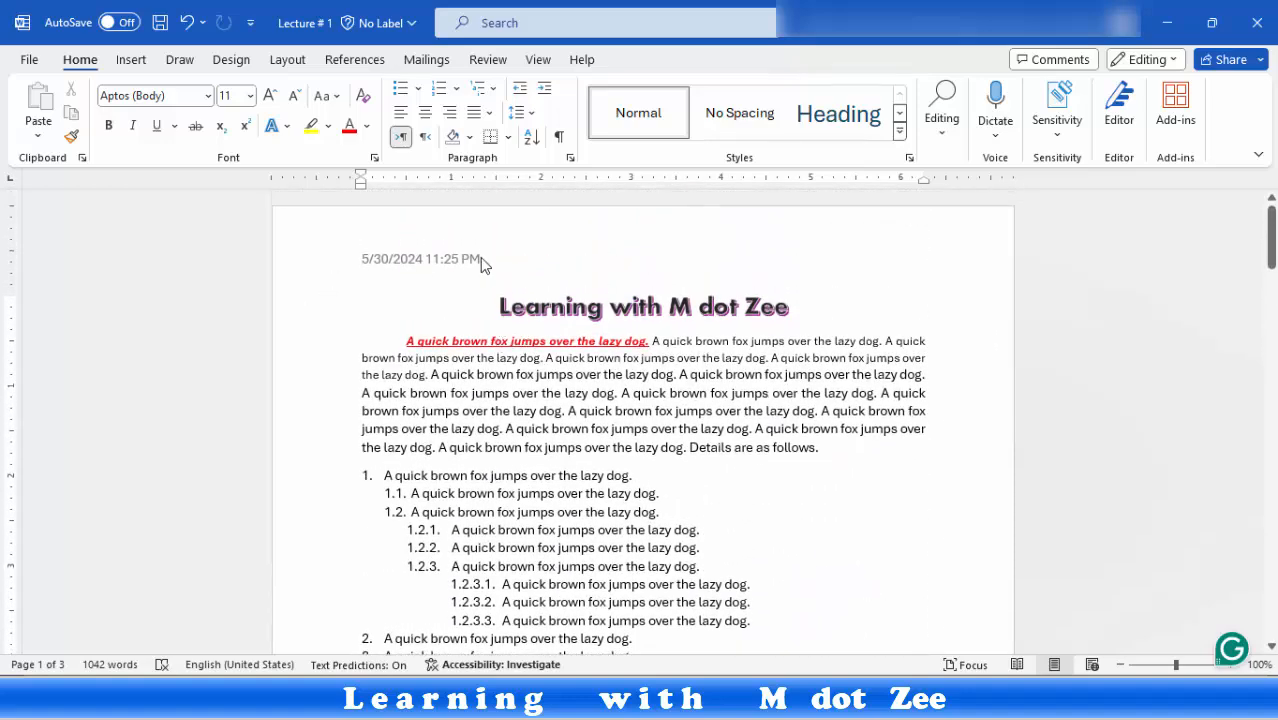
scroll(594, 338, down, 10)
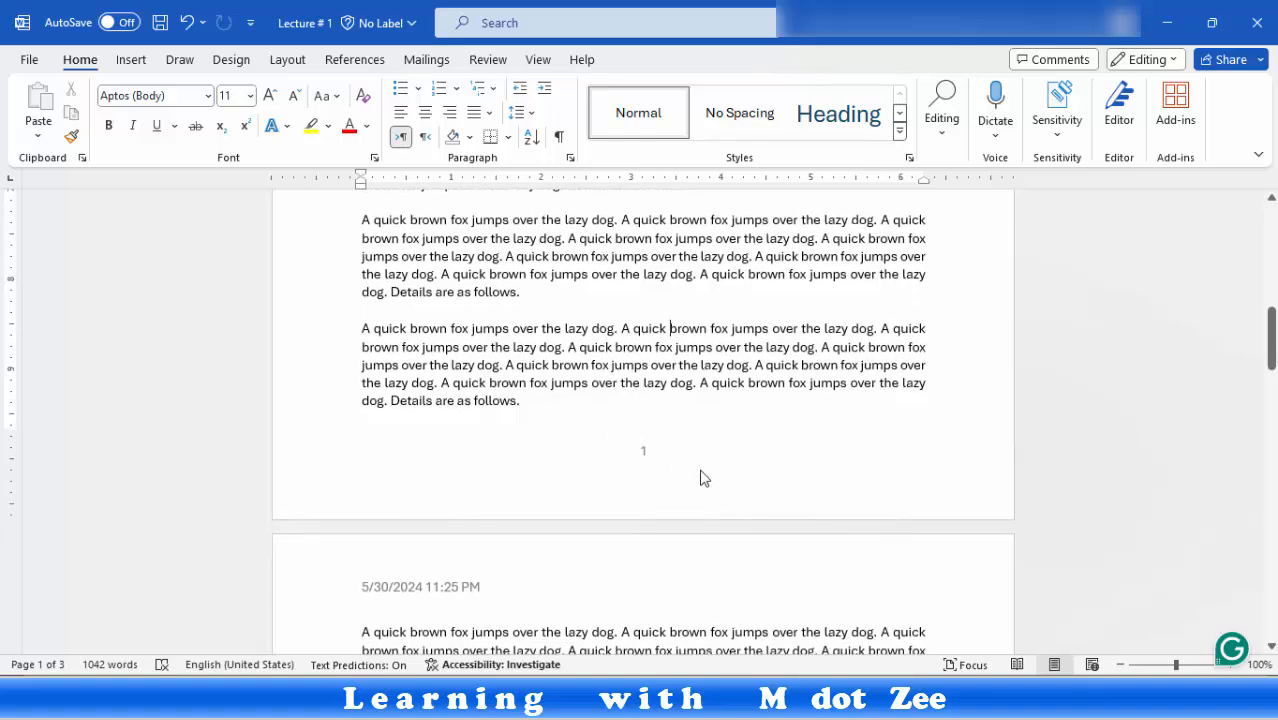
scroll(700, 478, down, 5)
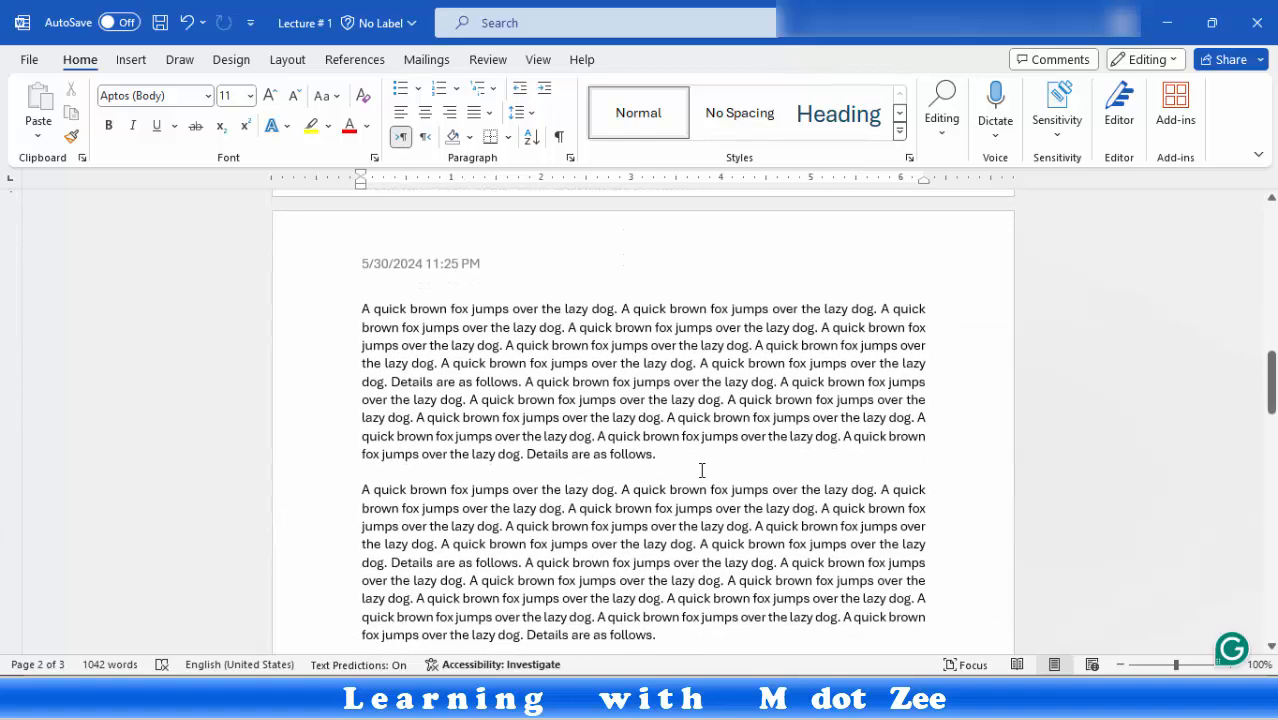
scroll(702, 470, down, 13)
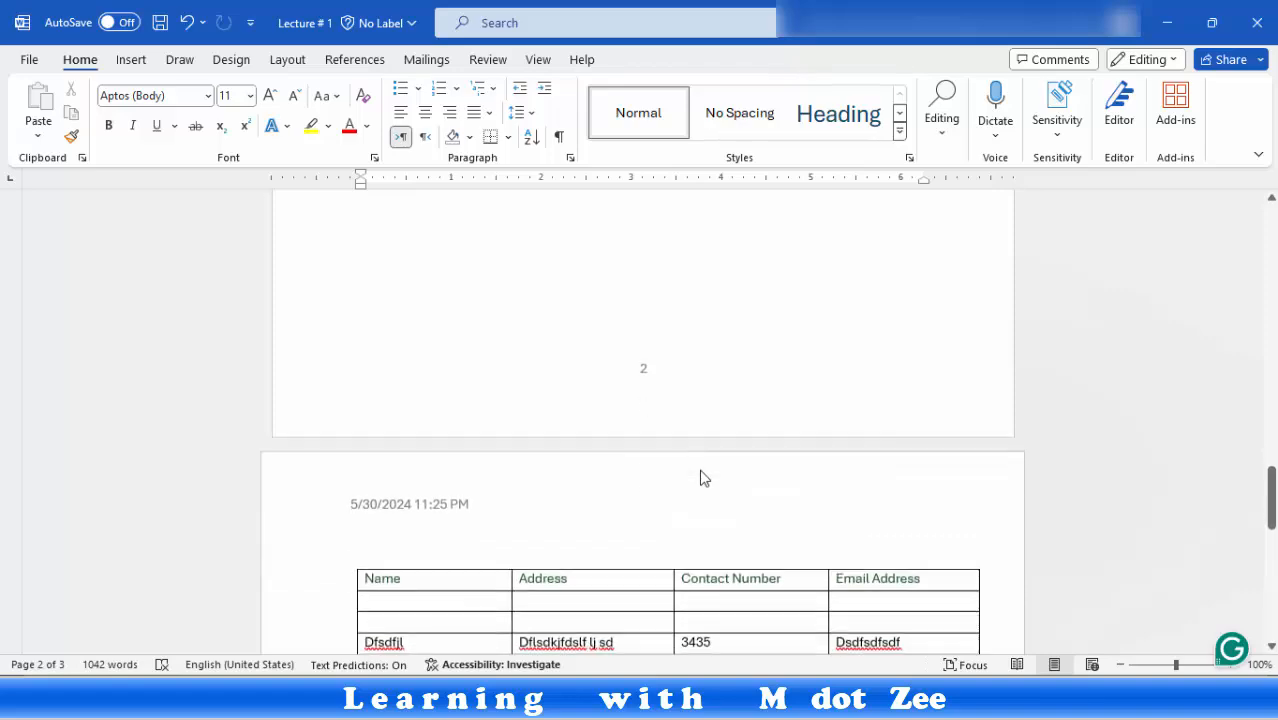
scroll(700, 478, down, 13)
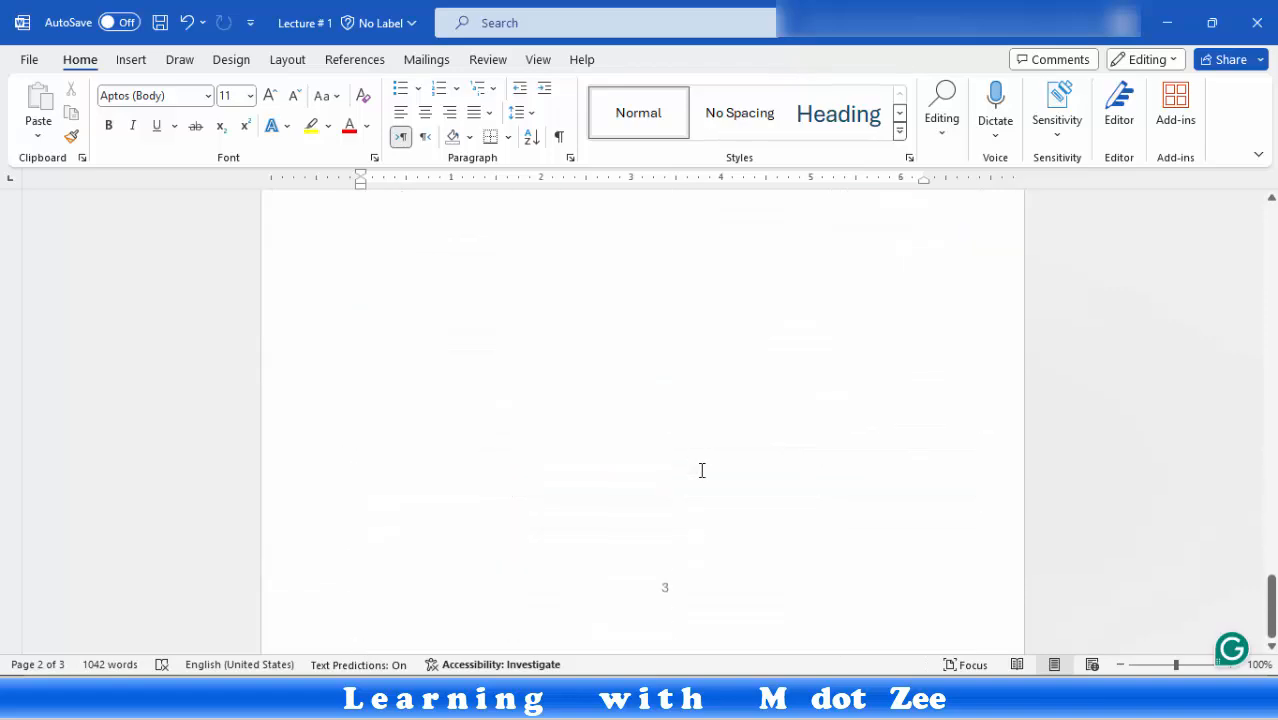
scroll(702, 470, up, 20)
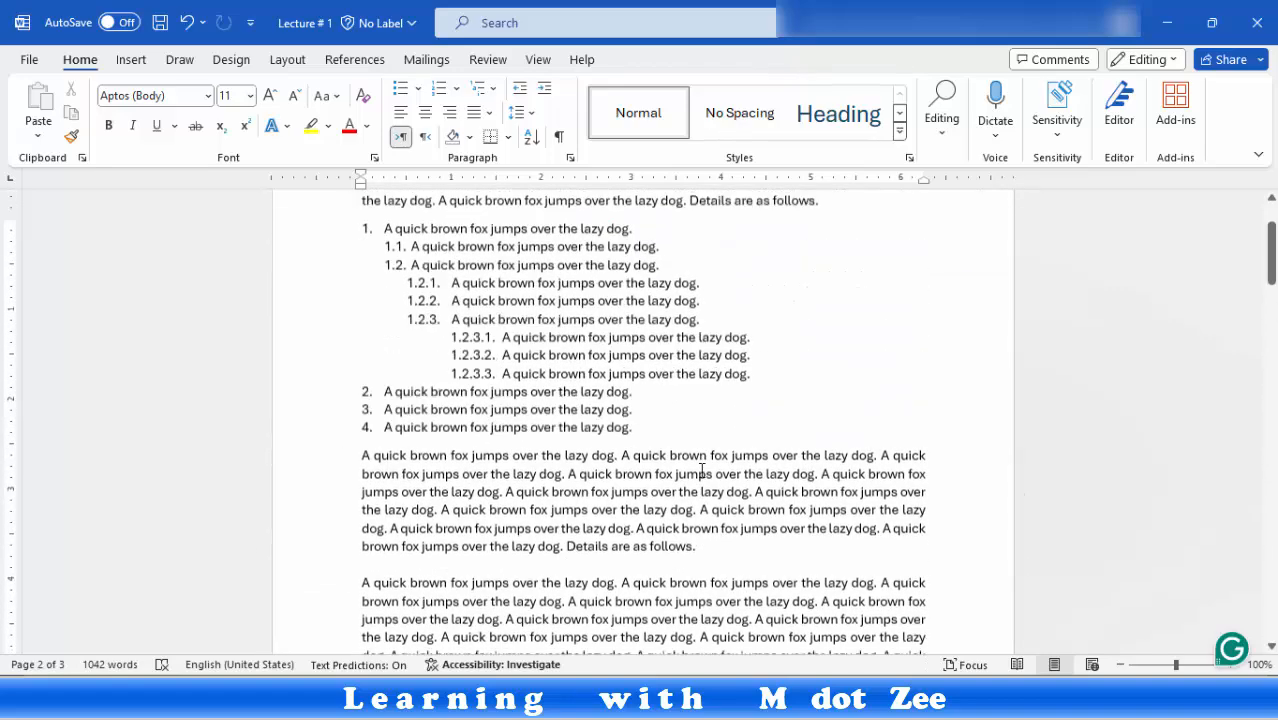
scroll(702, 470, up, 5)
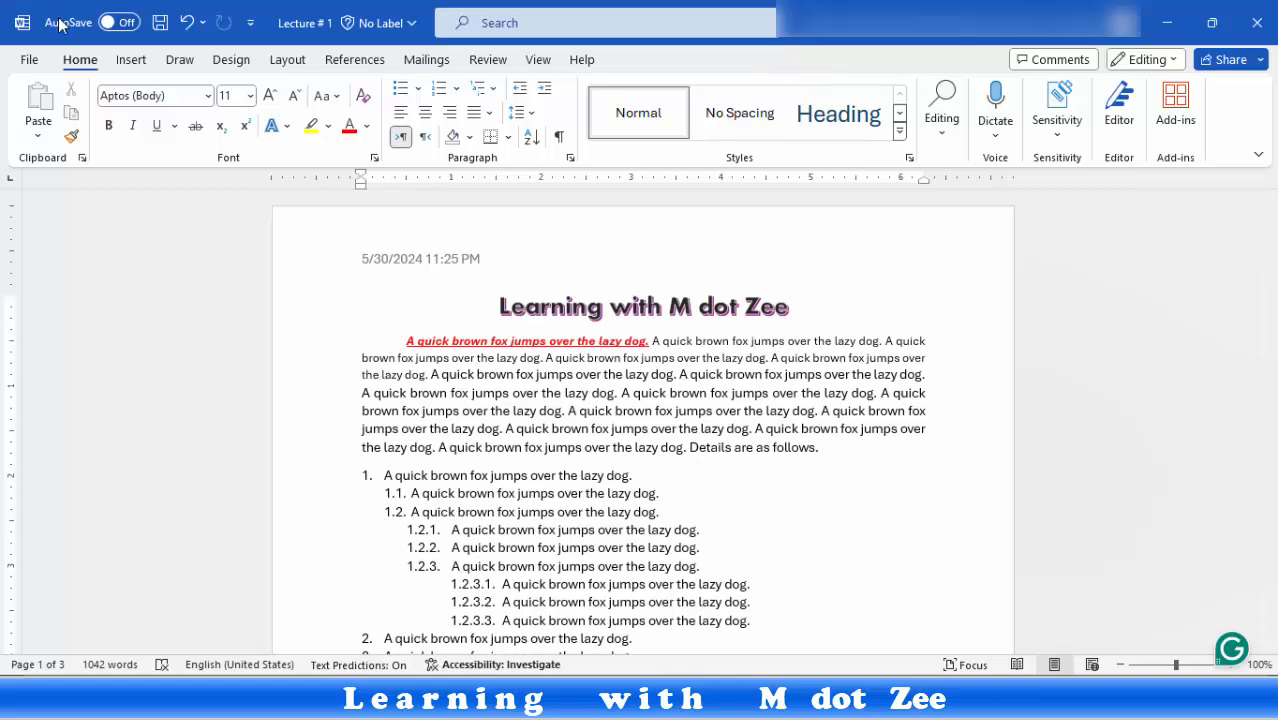
Step: Reopen the footer for editing, go to the header and enable Different First Page
click(135, 60)
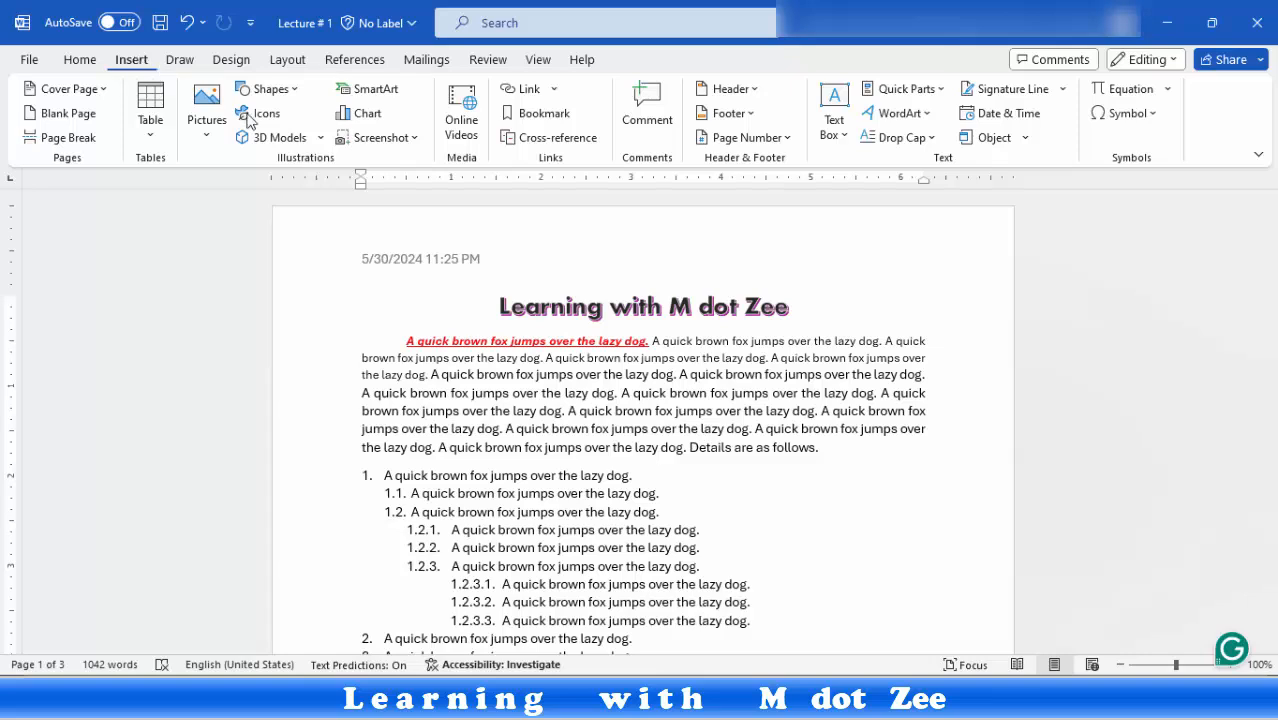
click(756, 92)
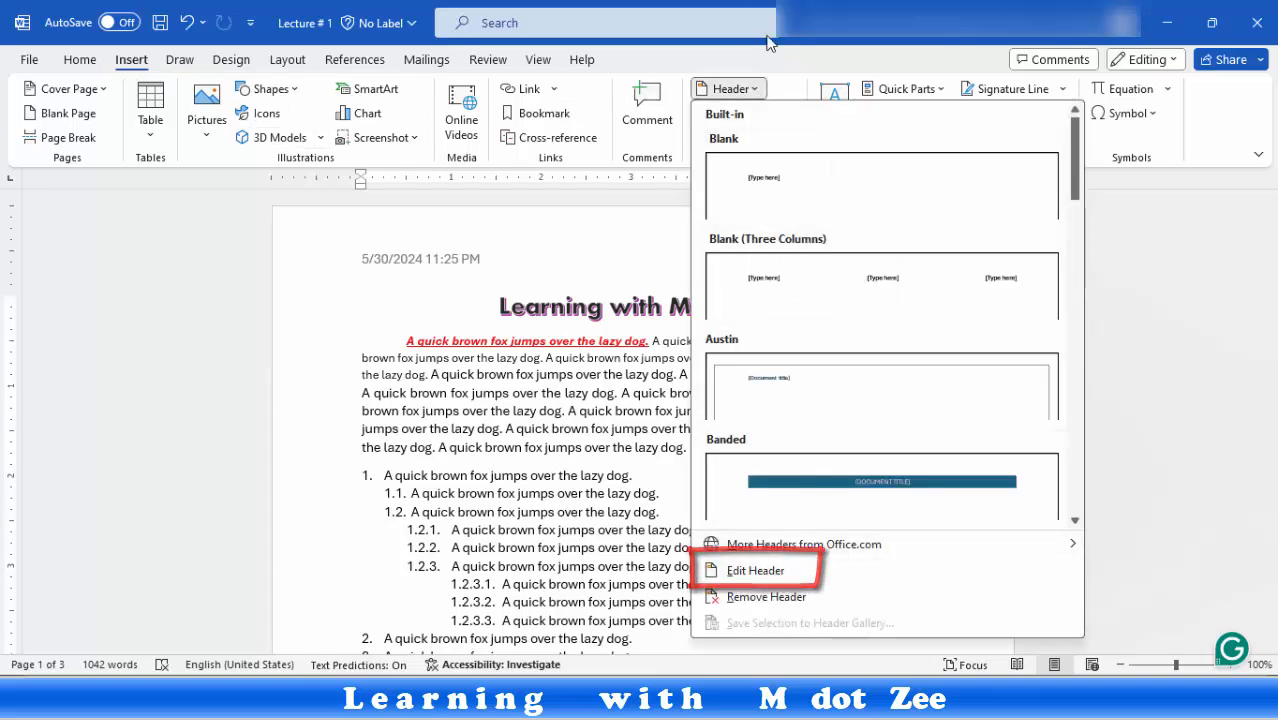
click(755, 90)
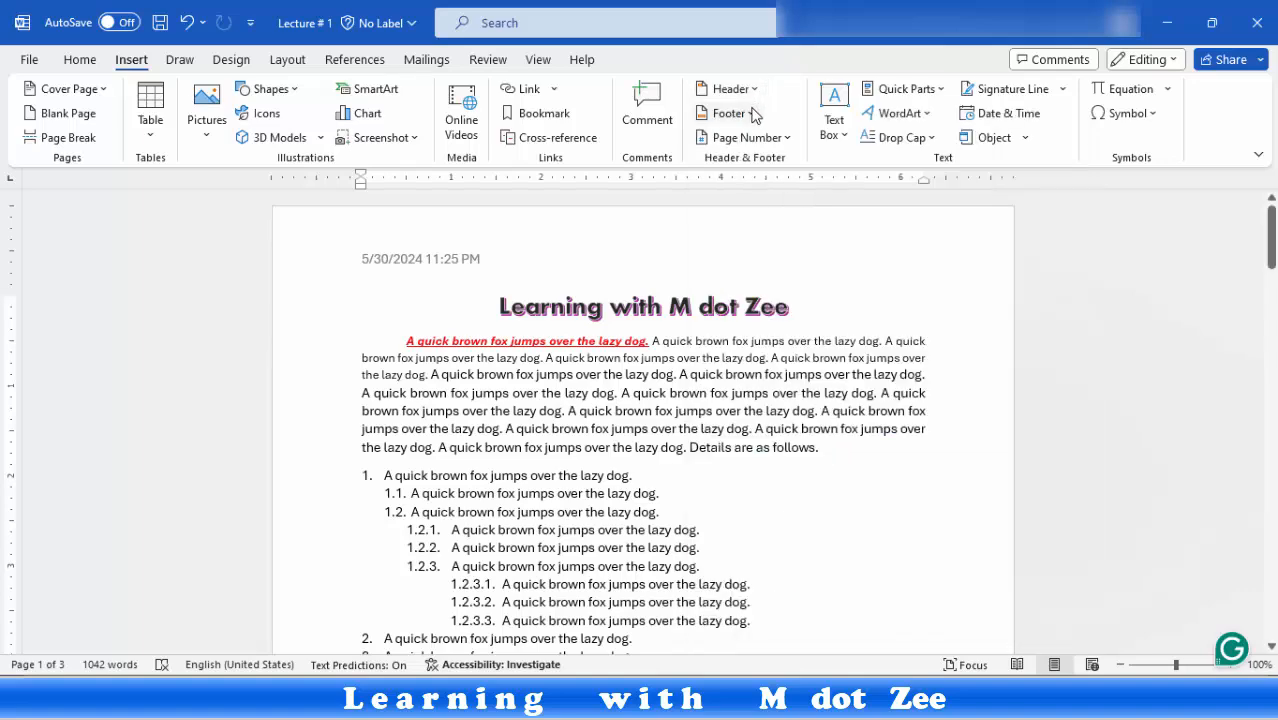
click(750, 113)
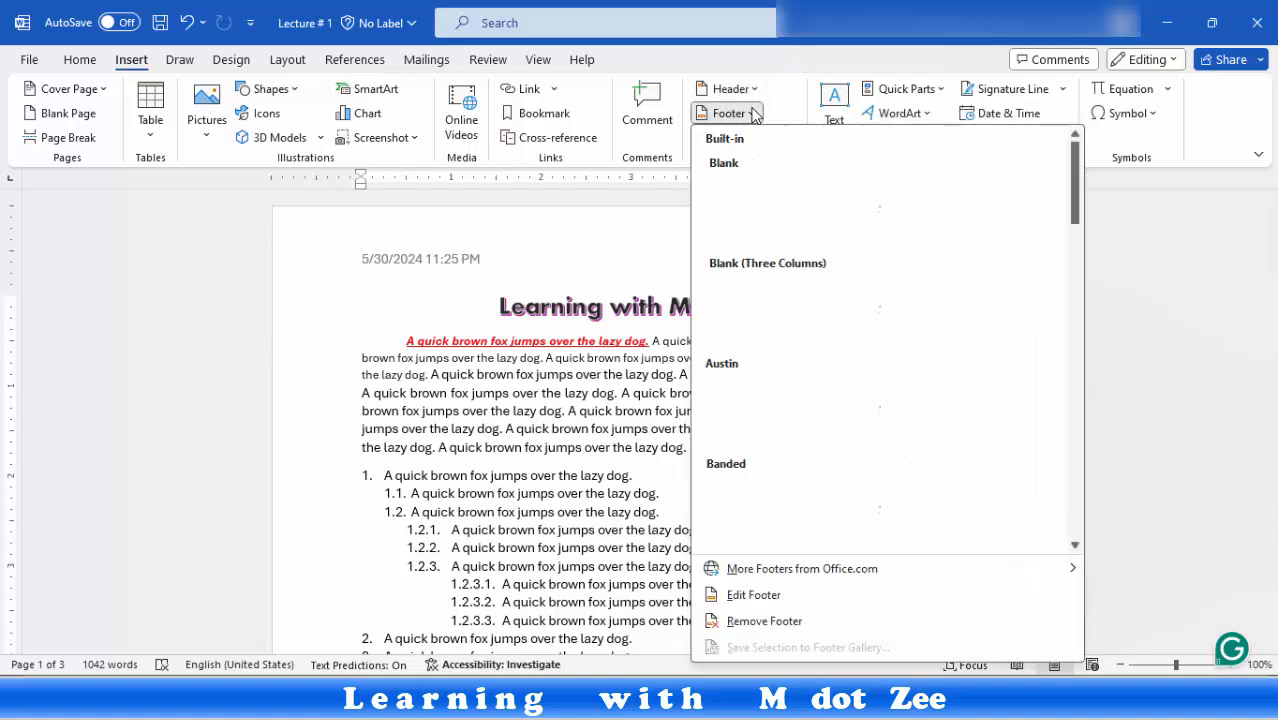
click(790, 600)
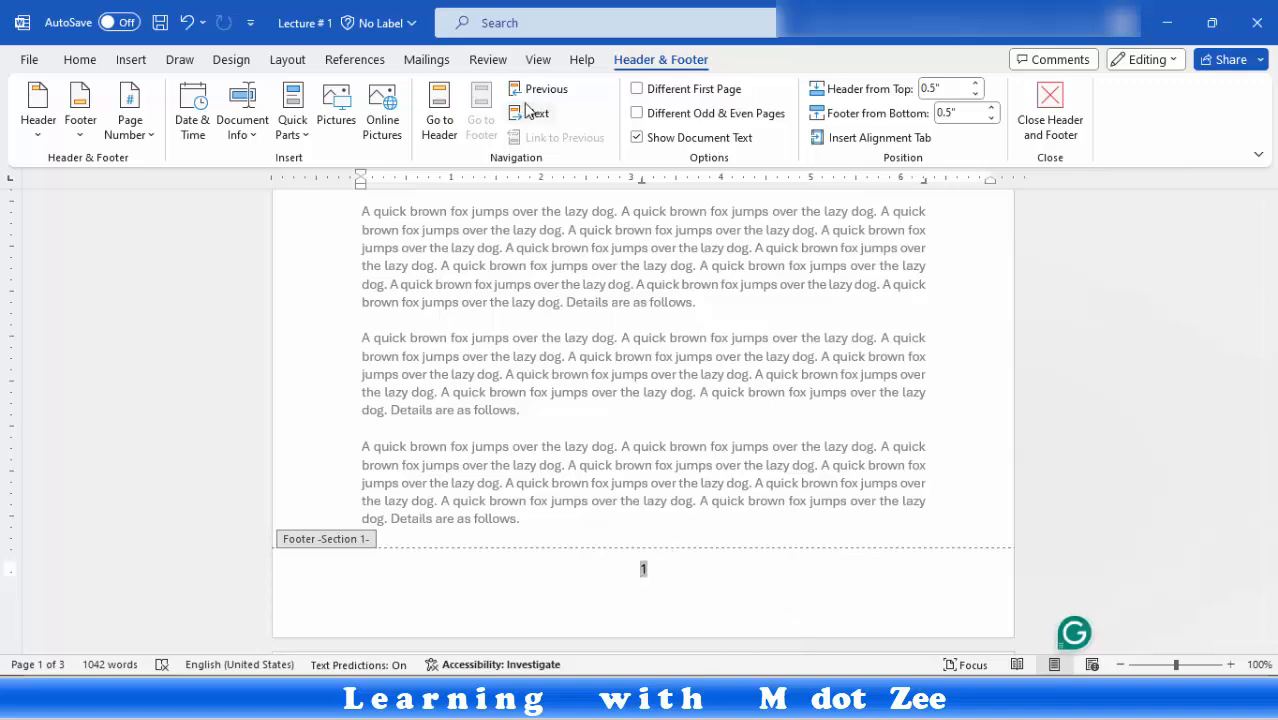
click(443, 122)
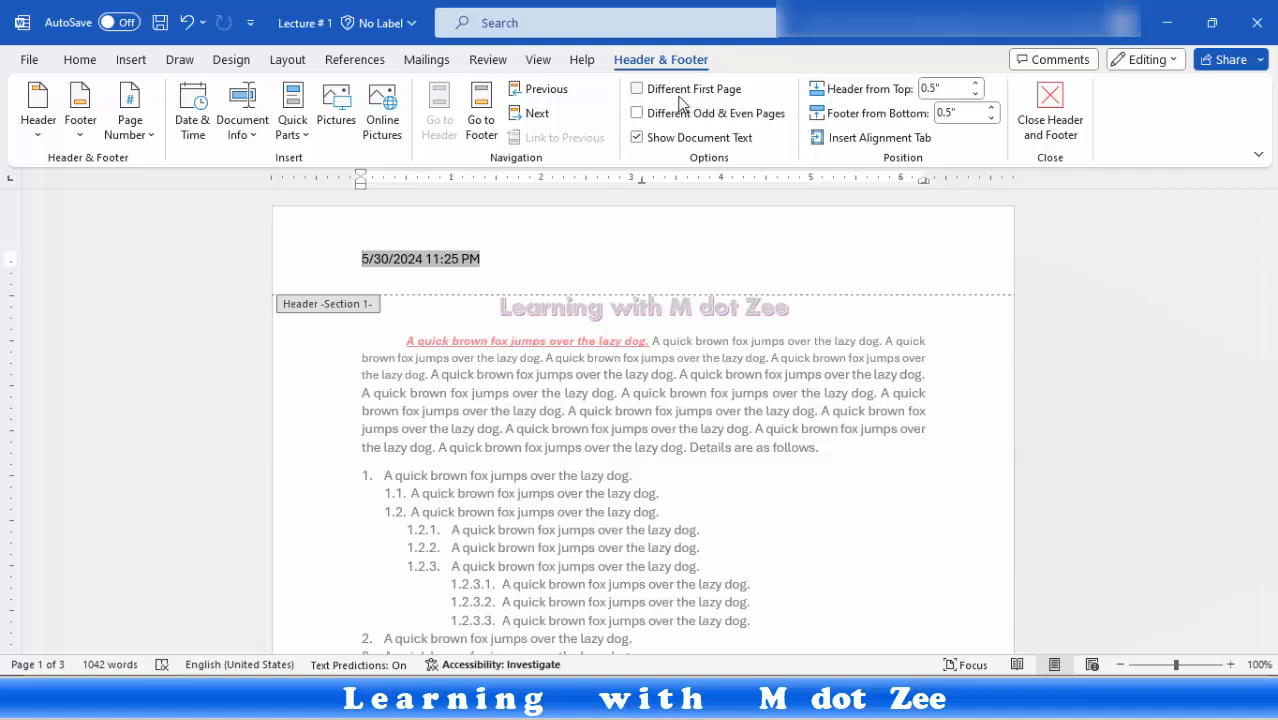
click(712, 90)
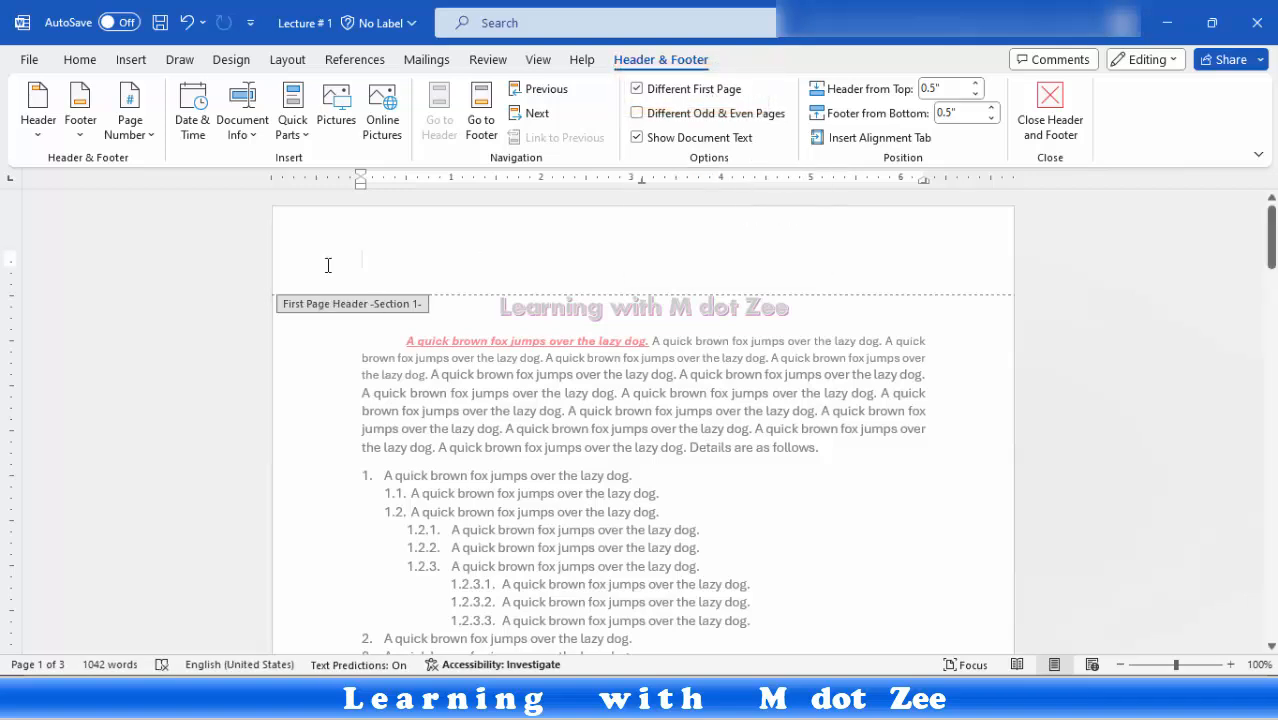
click(193, 105)
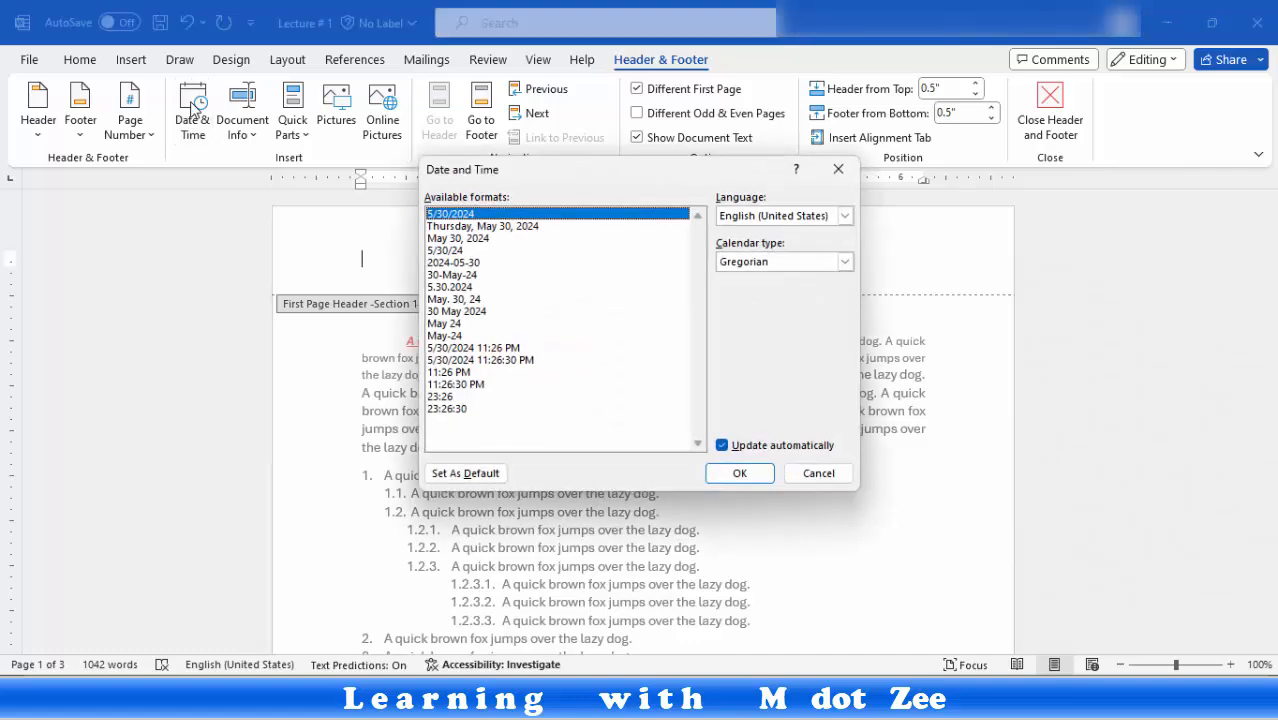
click(838, 170)
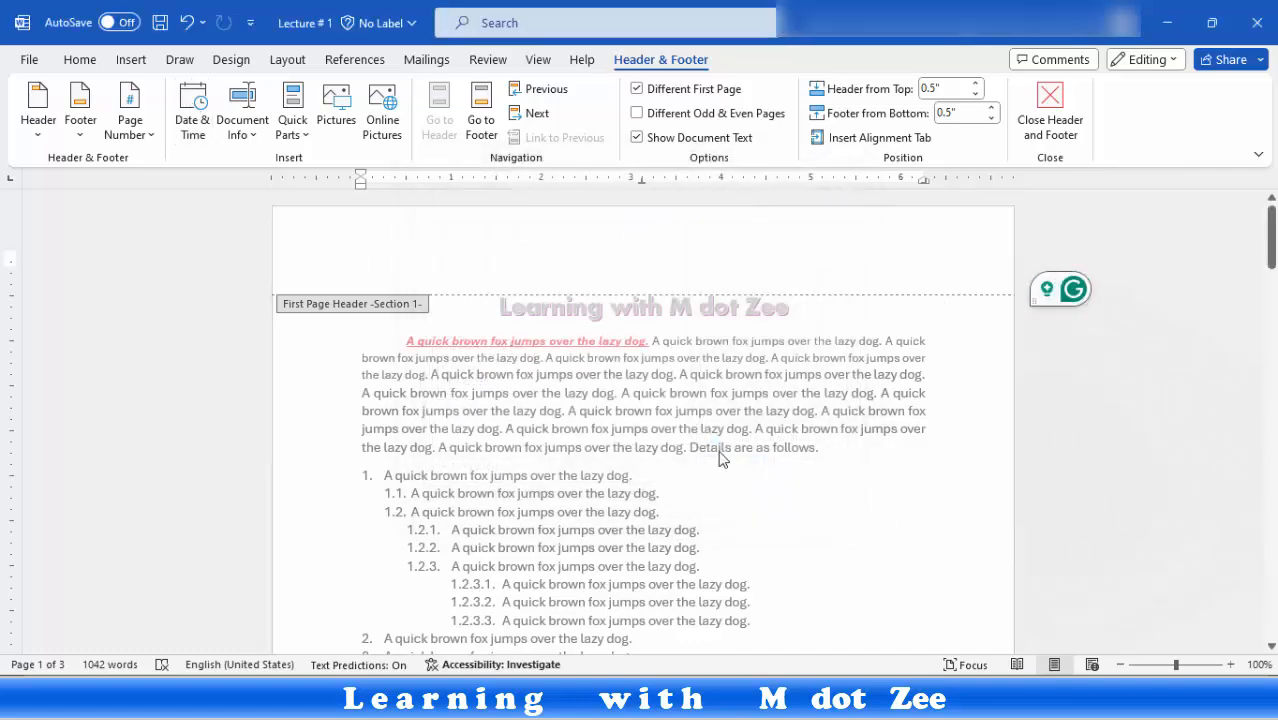
Step: Compare the first page's header and footer with those on the following page
scroll(633, 488, down, 10)
scroll(632, 486, down, 3)
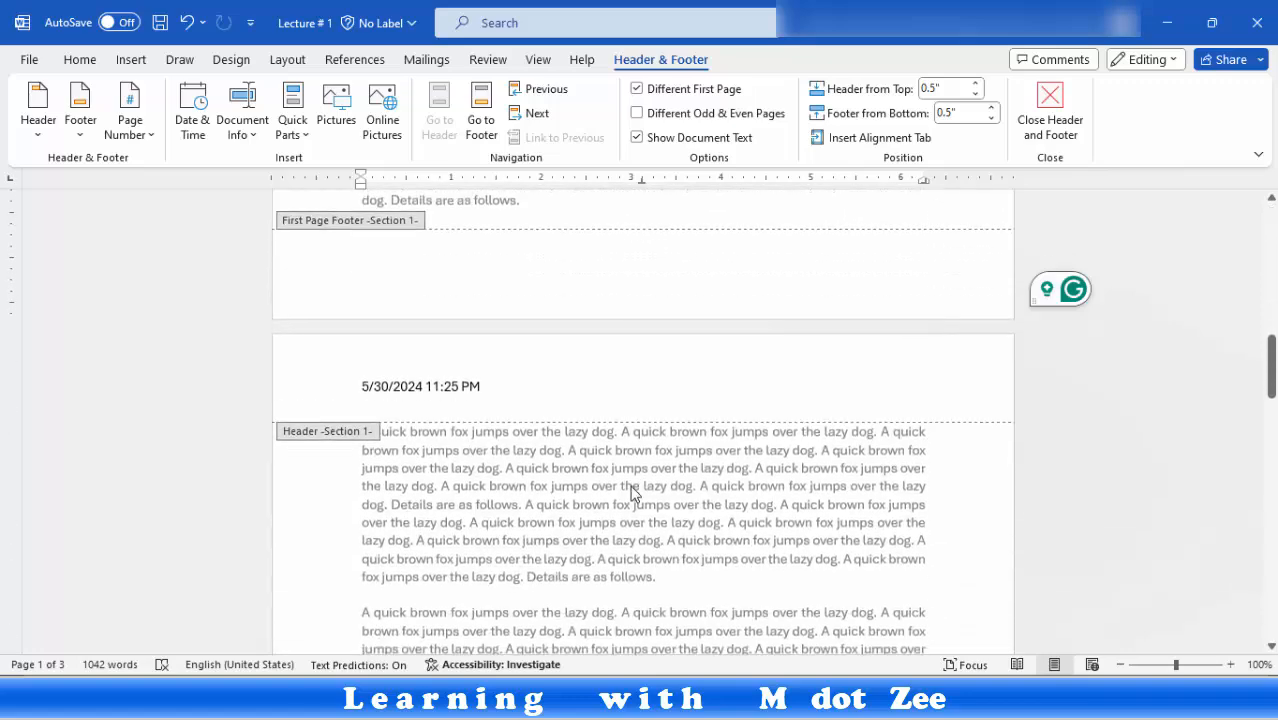
scroll(632, 490, up, 6)
scroll(632, 488, down, 6)
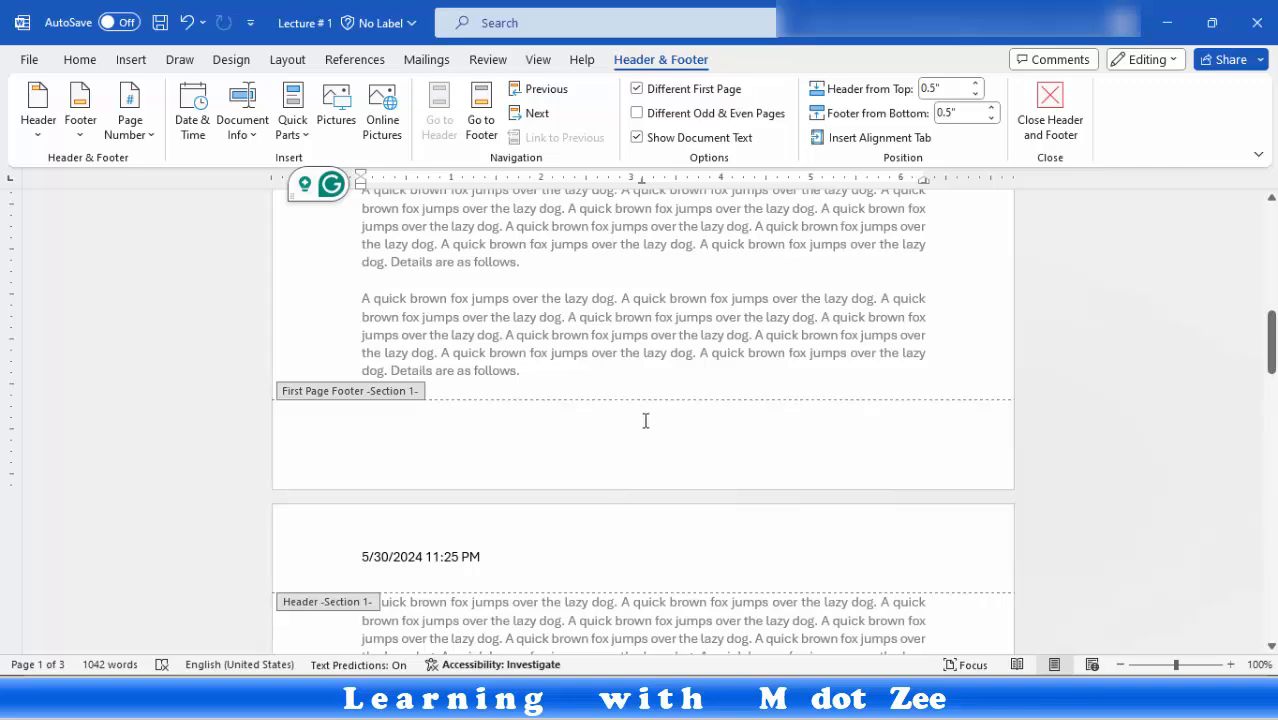
scroll(664, 437, down, 13)
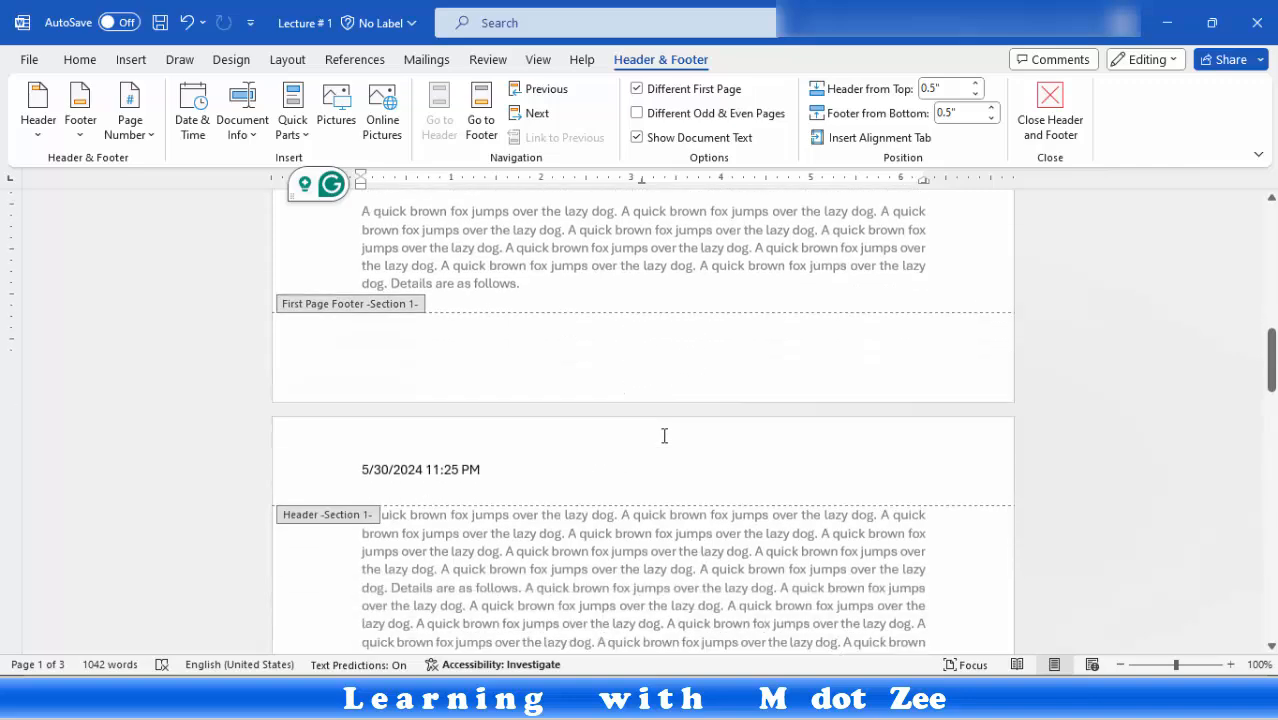
scroll(664, 443, down, 5)
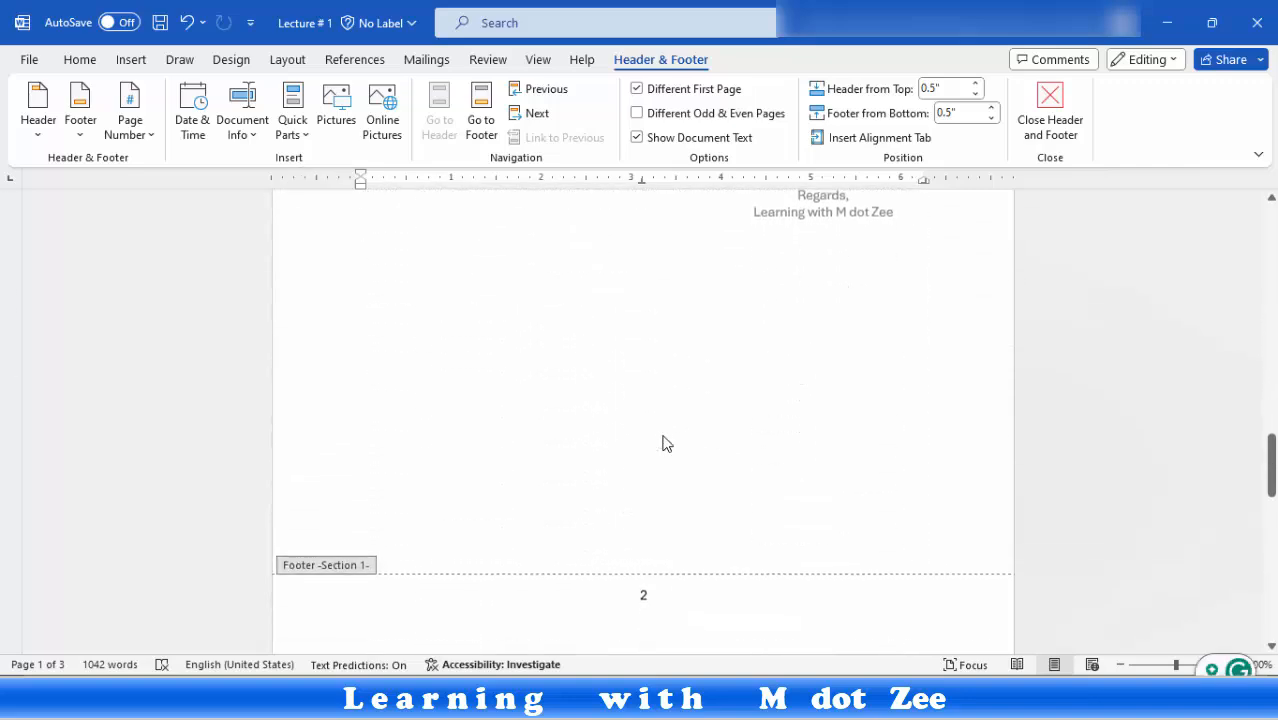
scroll(666, 443, up, 20)
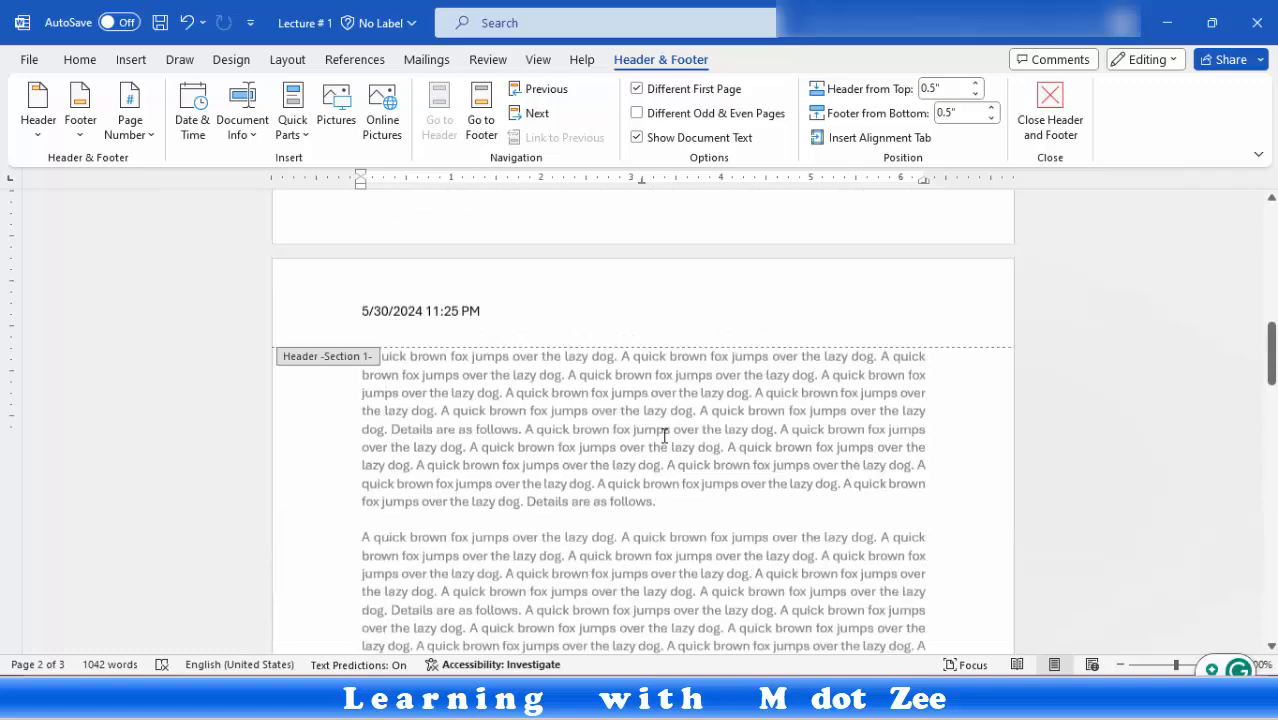
scroll(664, 443, up, 15)
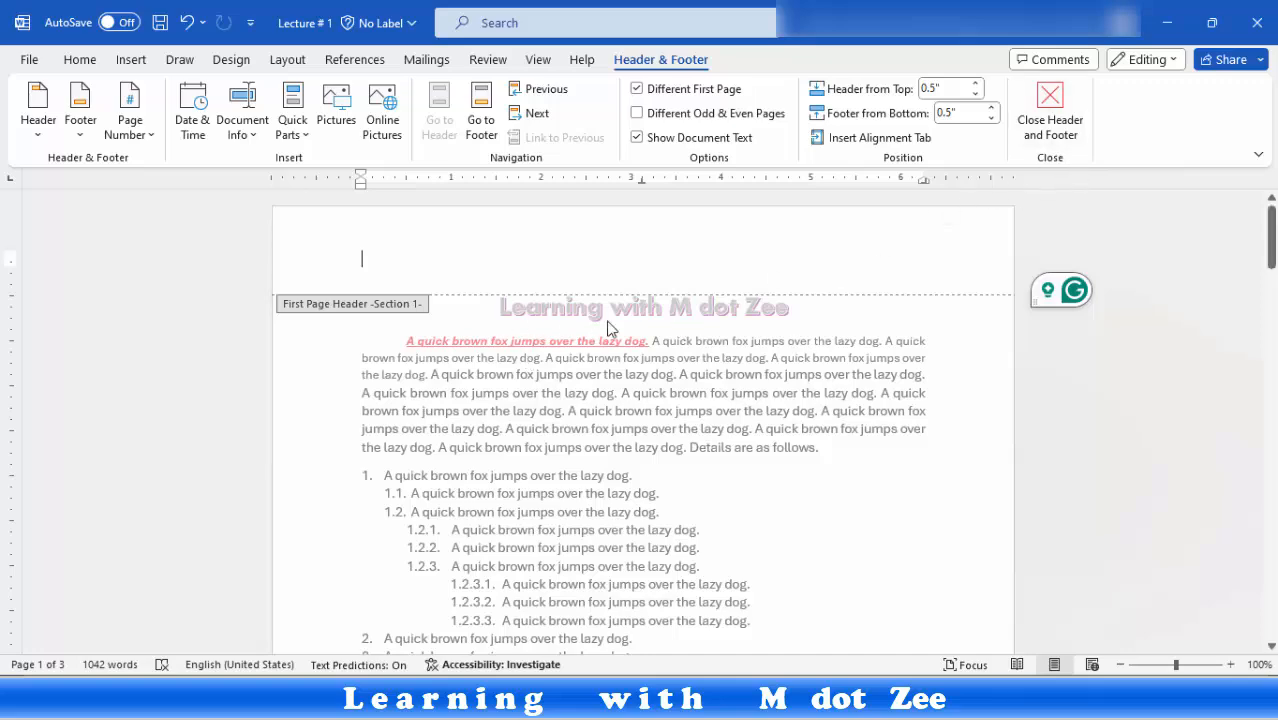
Step: Close header and footer editing and check the bottom of the first page
click(1050, 108)
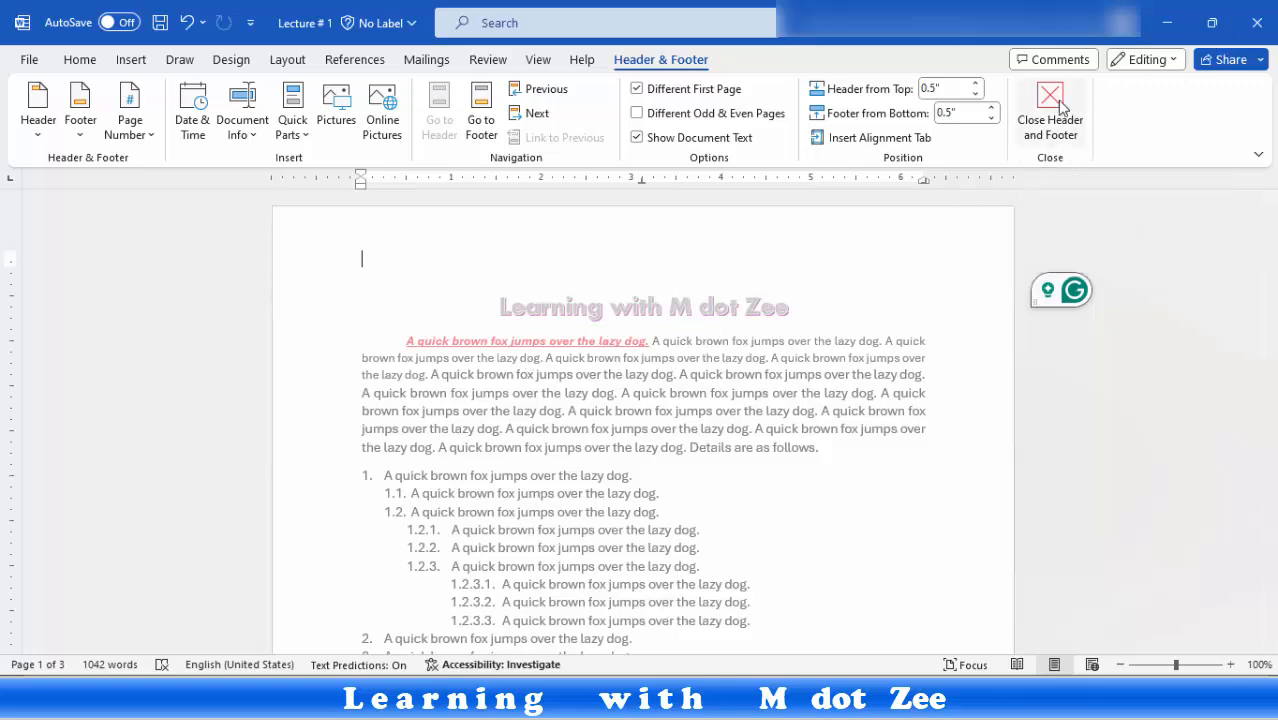
scroll(990, 240, down, 10)
scroll(614, 487, down, 6)
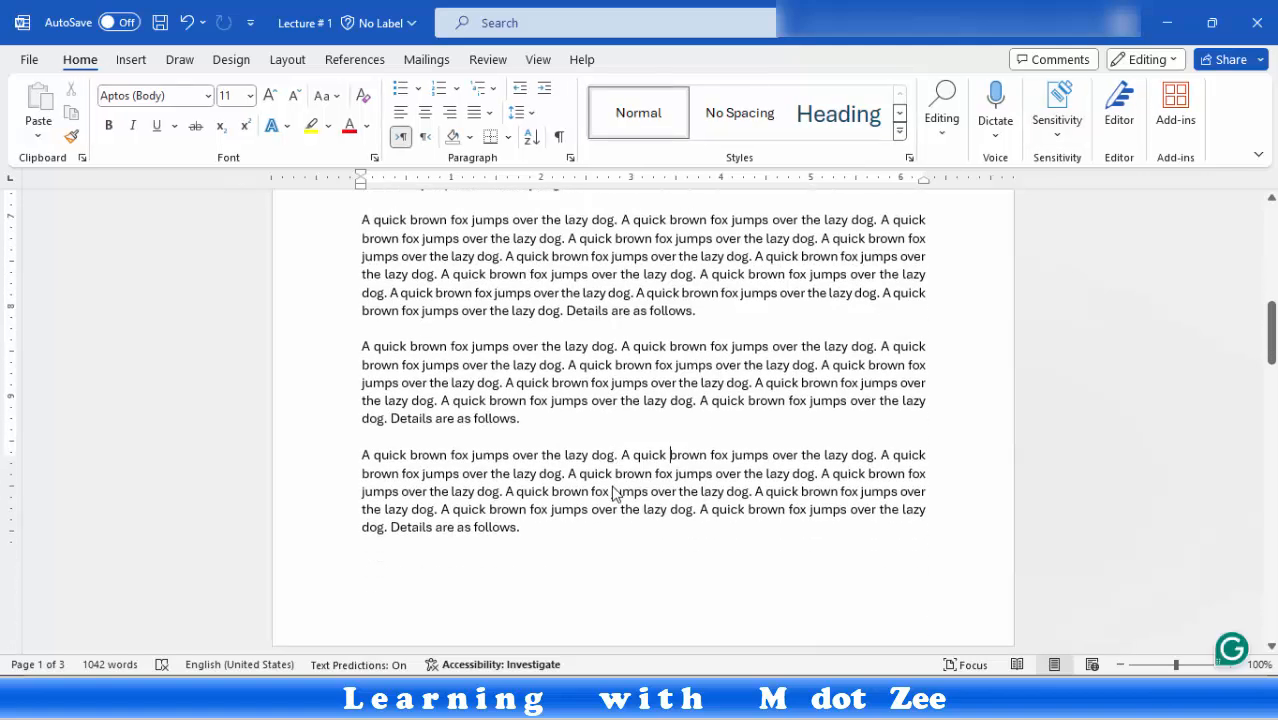
Step: Check the header and page number on the pages after the first and return to the start of the document
scroll(614, 490, up, 1)
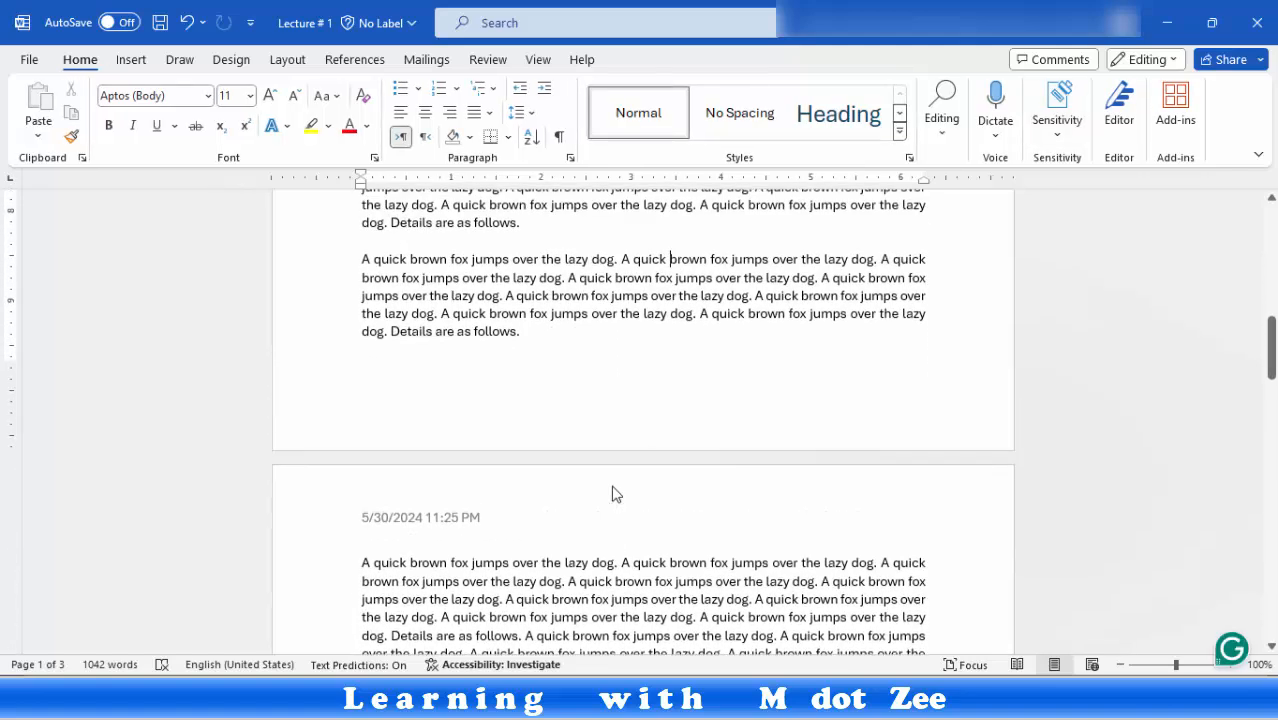
scroll(614, 488, down, 2)
scroll(503, 428, down, 10)
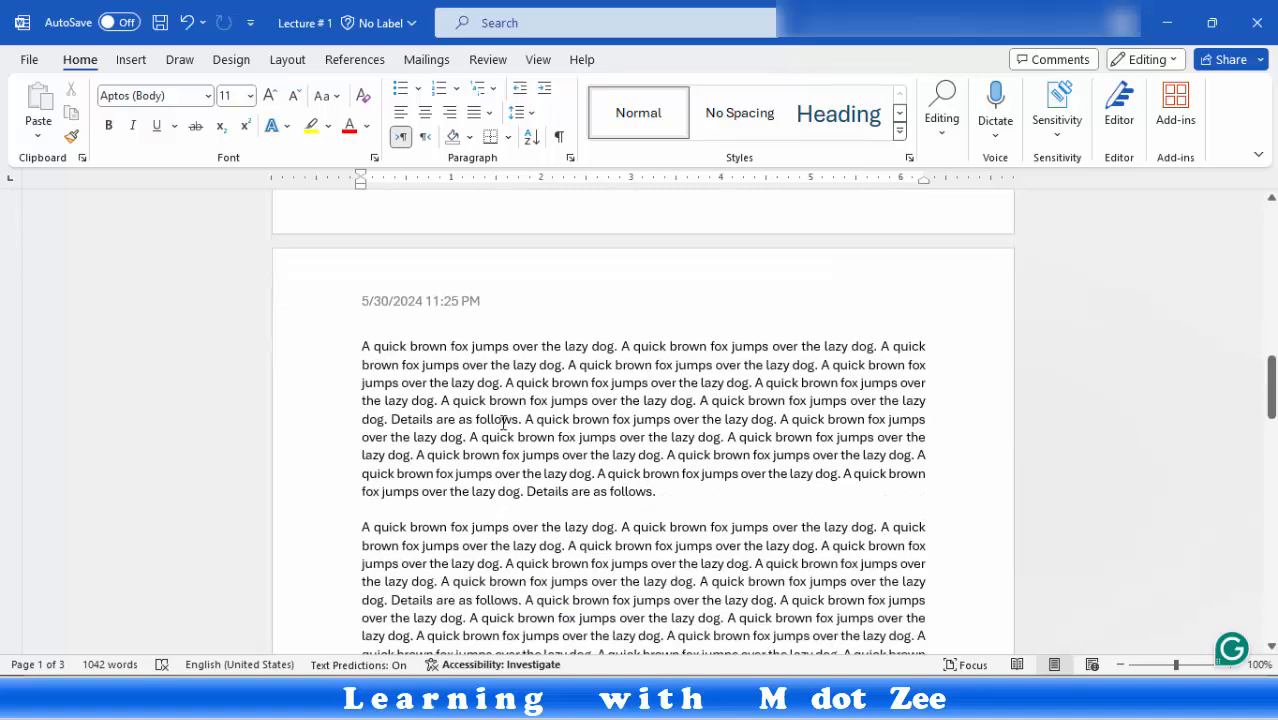
scroll(503, 423, down, 3)
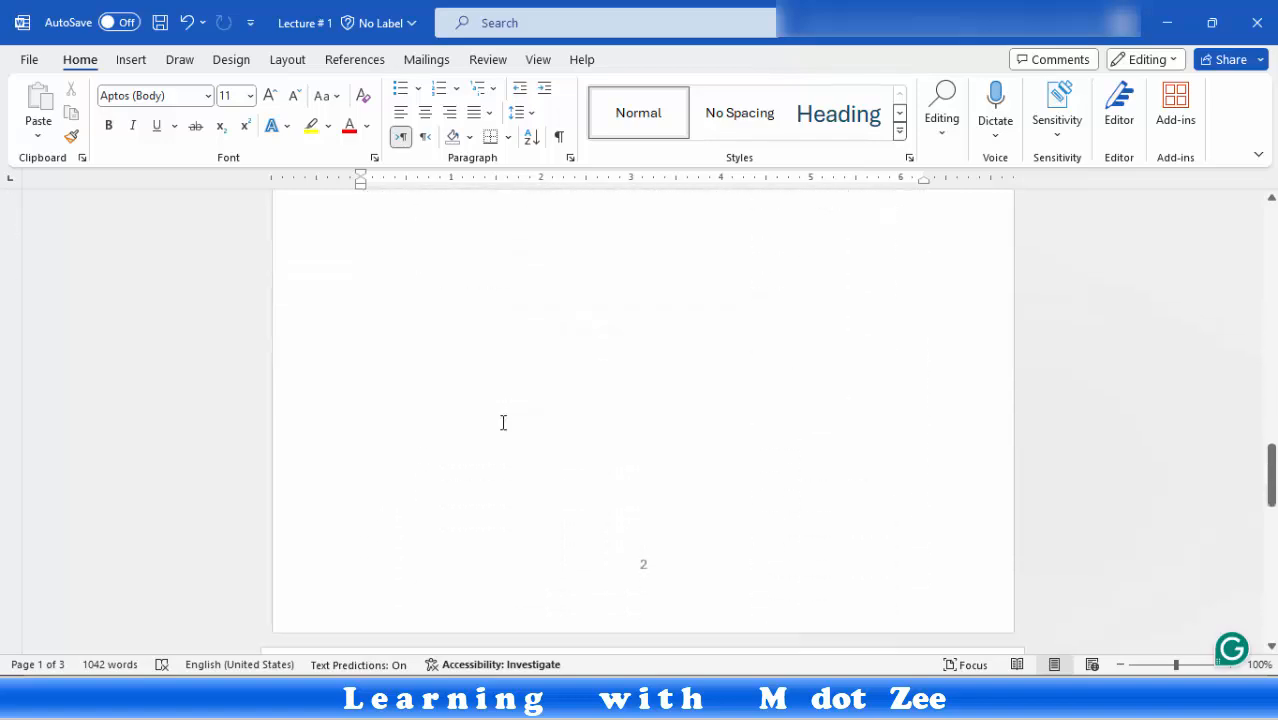
scroll(503, 423, up, 20)
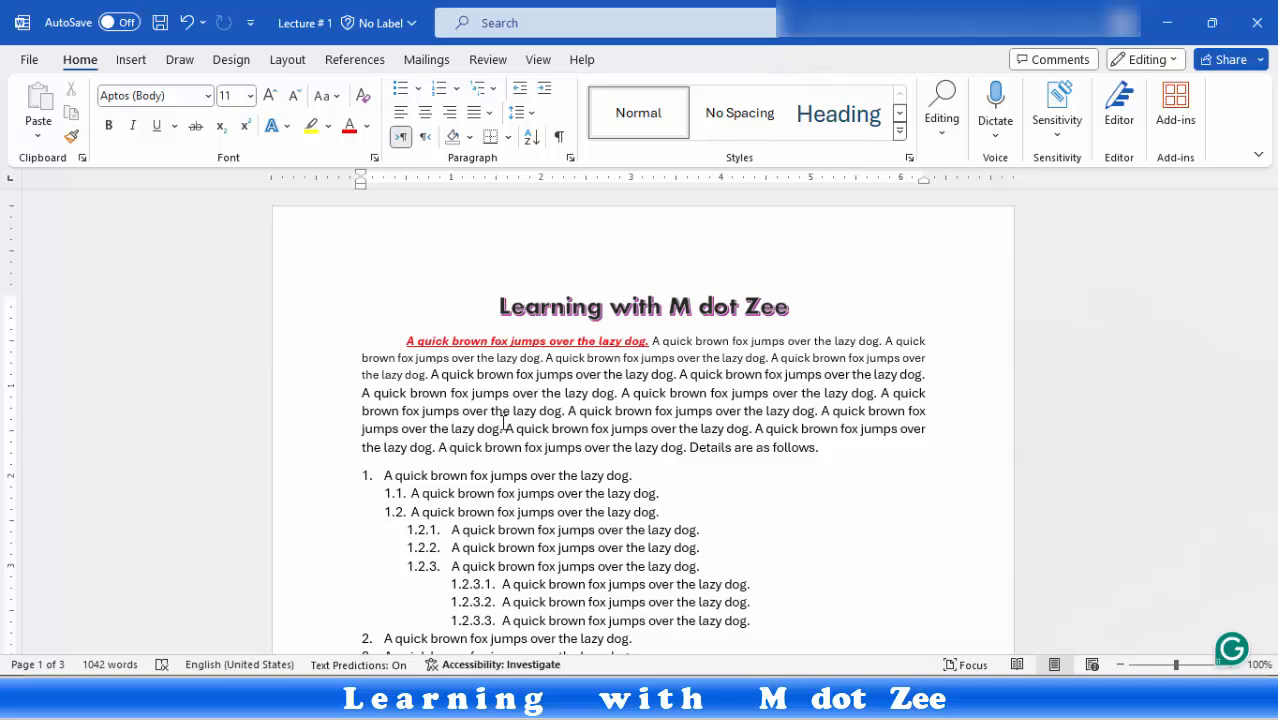
Step: Browse the built-in cover pages and insert the Whisp cover page
click(128, 60)
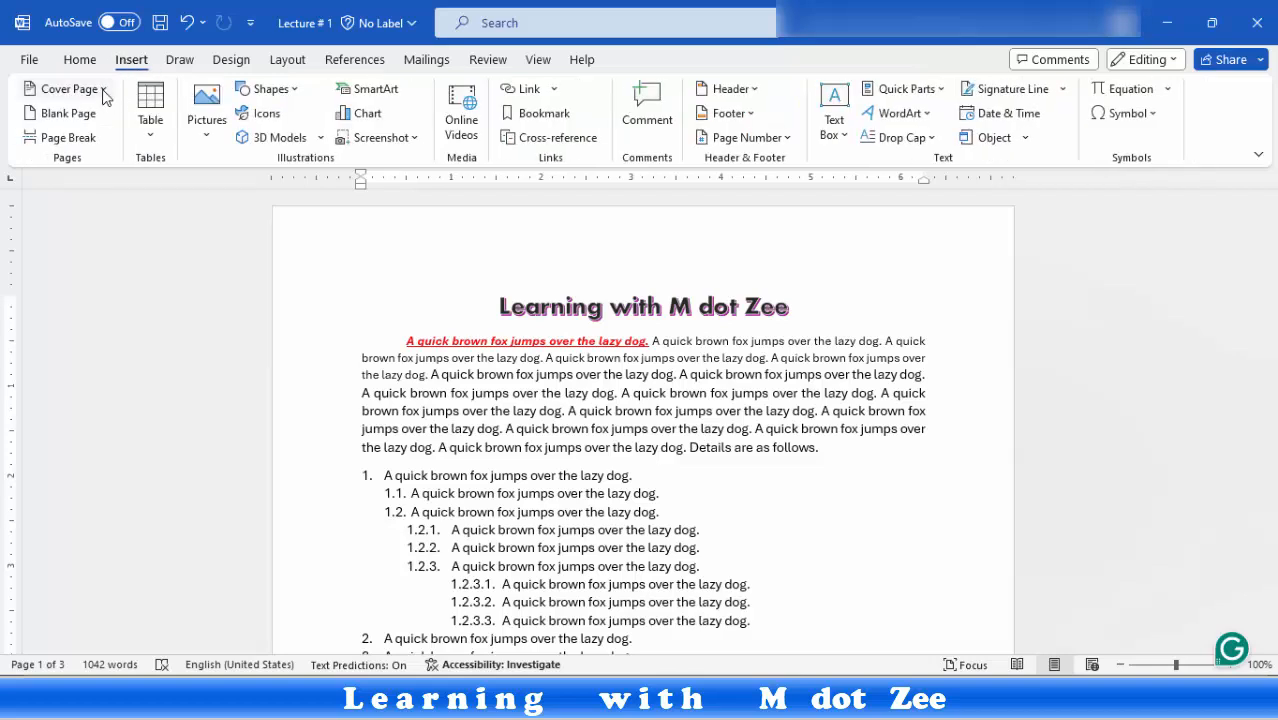
click(104, 90)
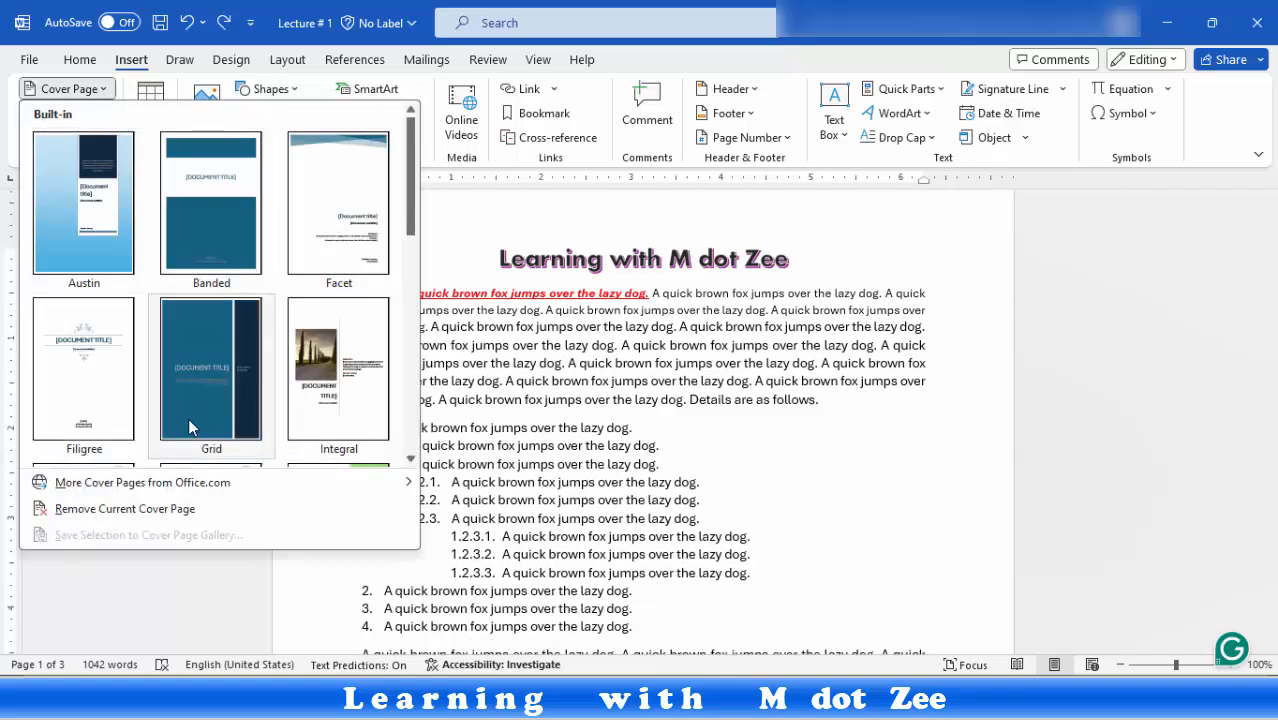
scroll(188, 418, down, 5)
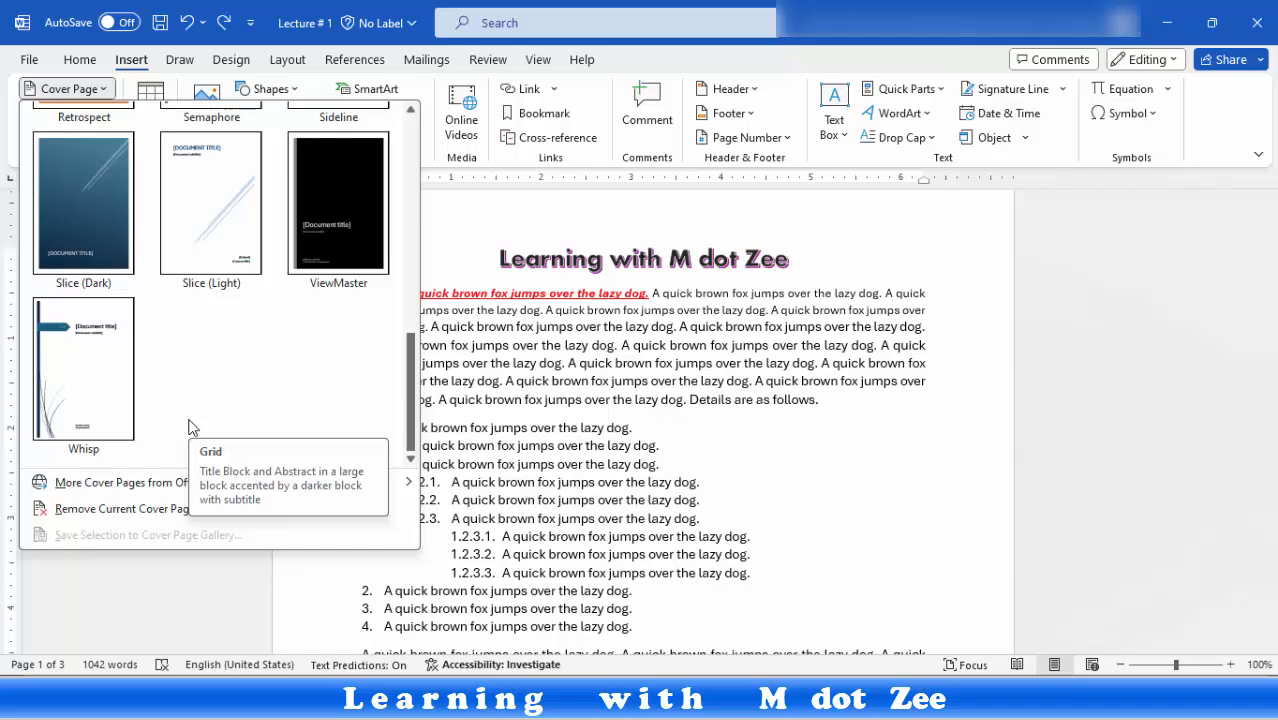
scroll(192, 427, up, 4)
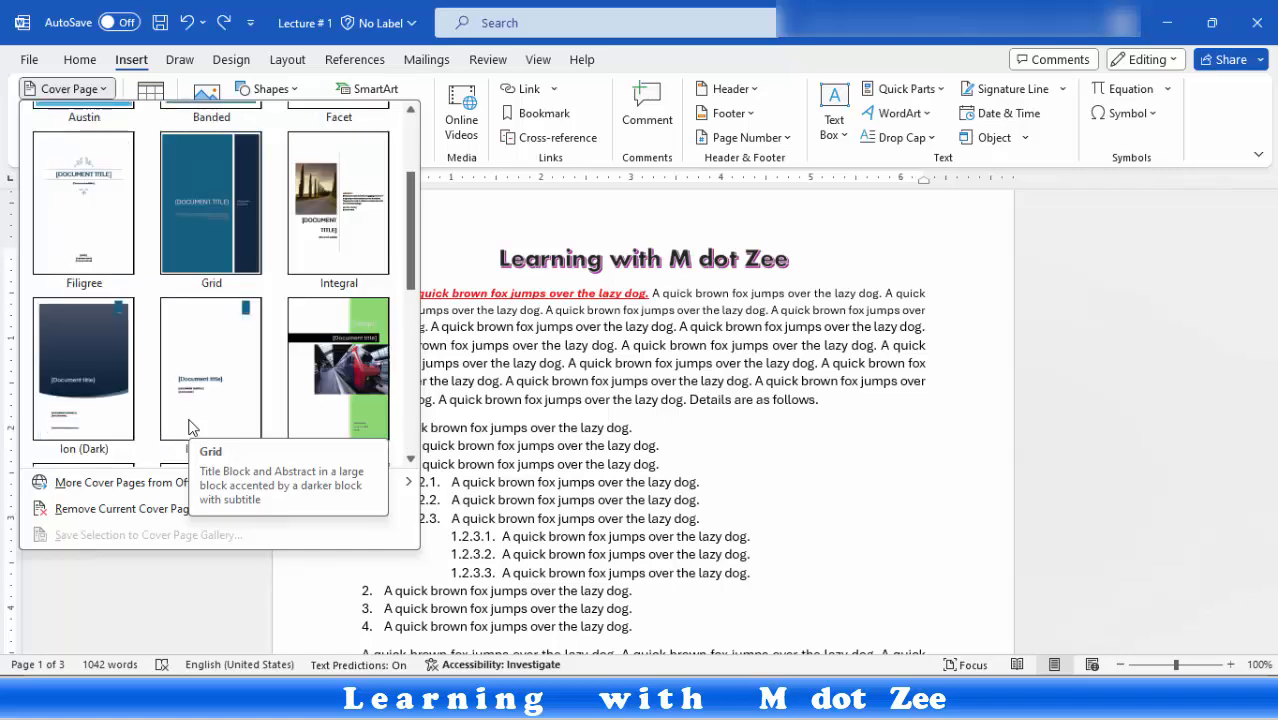
scroll(193, 427, down, 4)
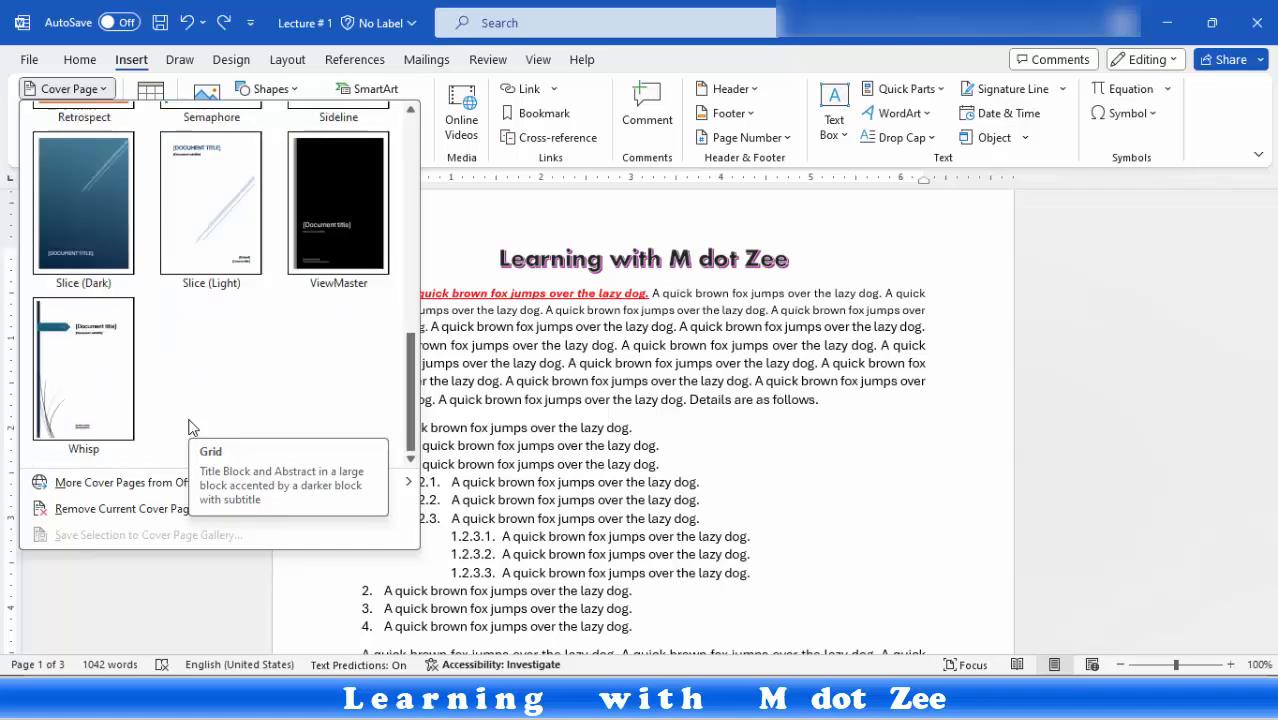
click(84, 358)
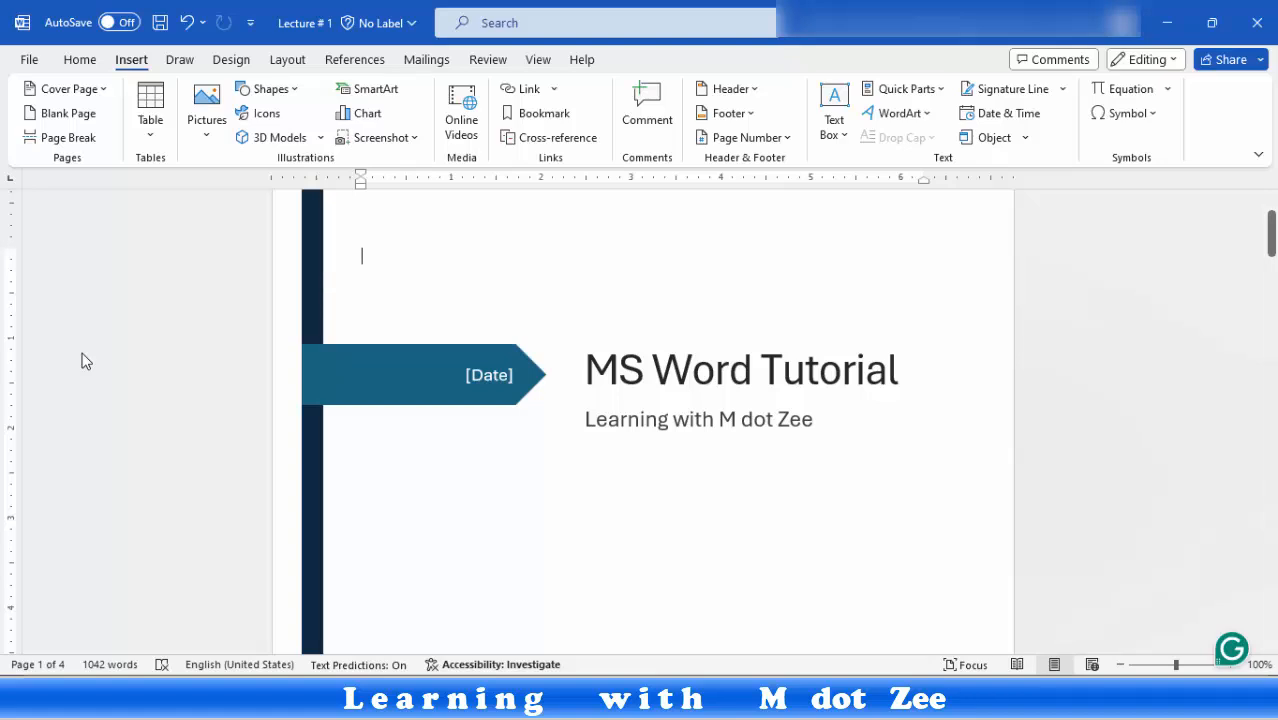
Step: Set the cover page date to 5/30/2024 and leave the date field
click(489, 377)
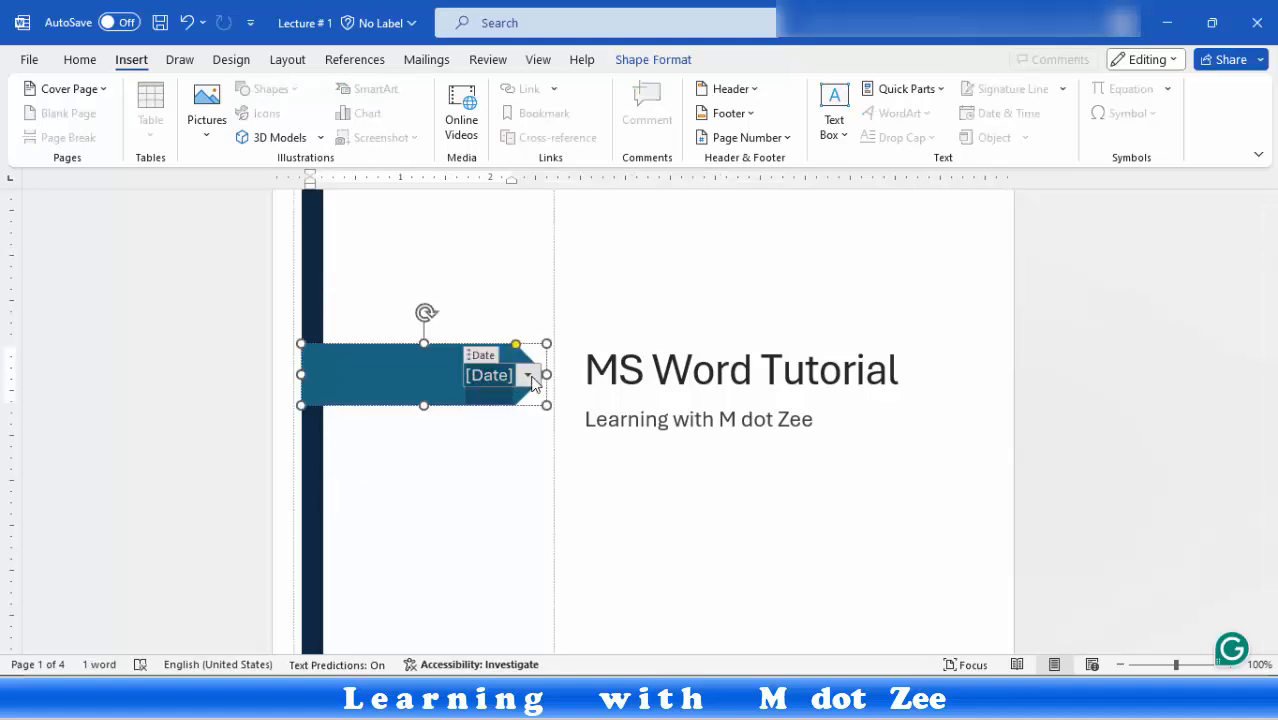
click(529, 376)
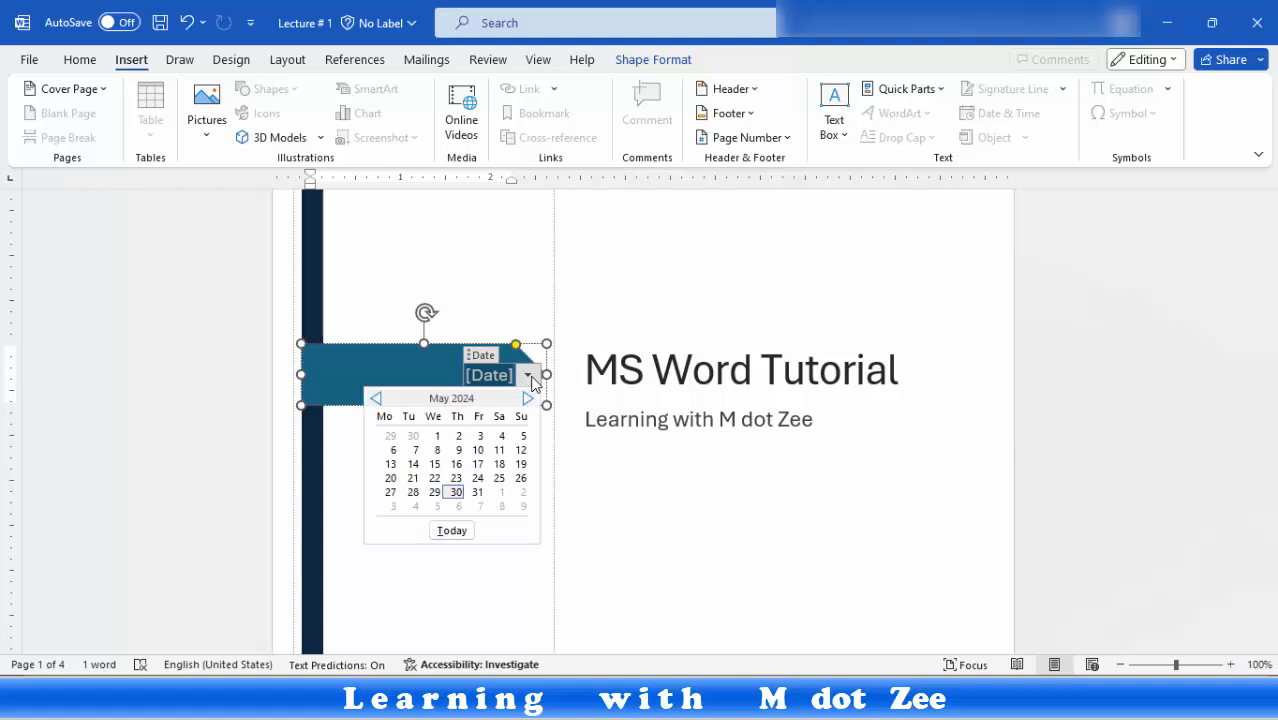
click(458, 495)
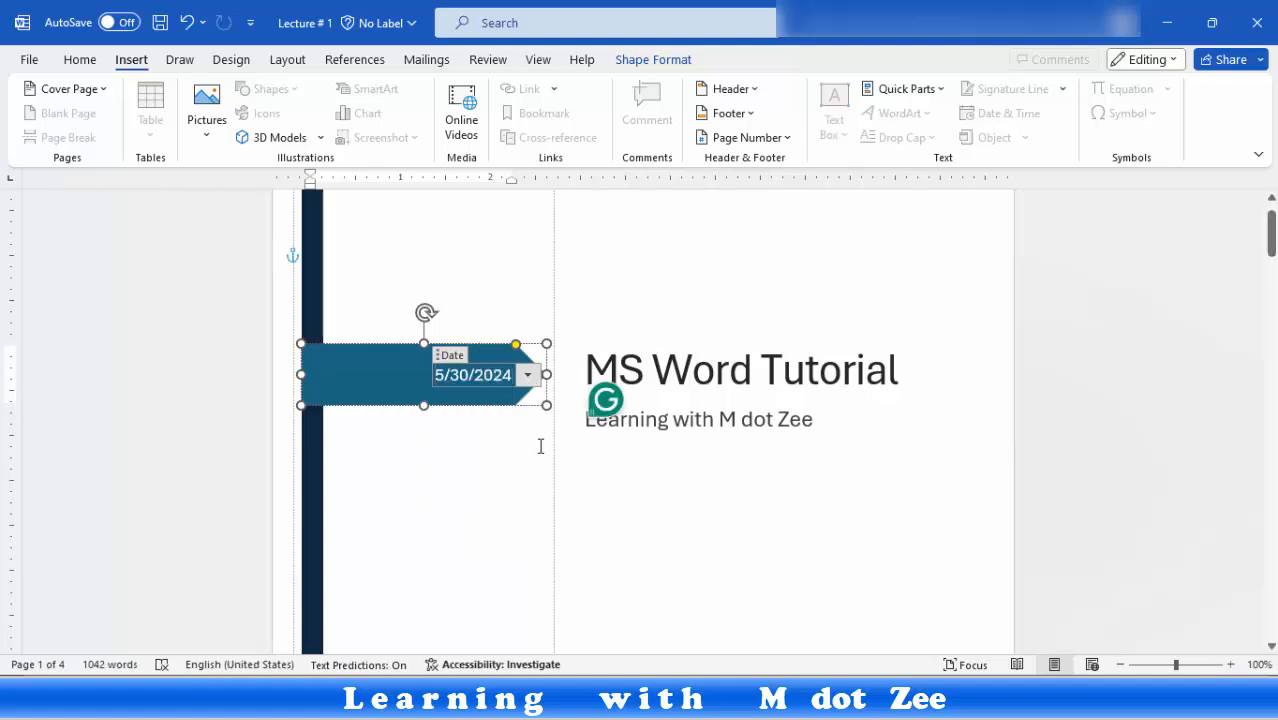
click(517, 501)
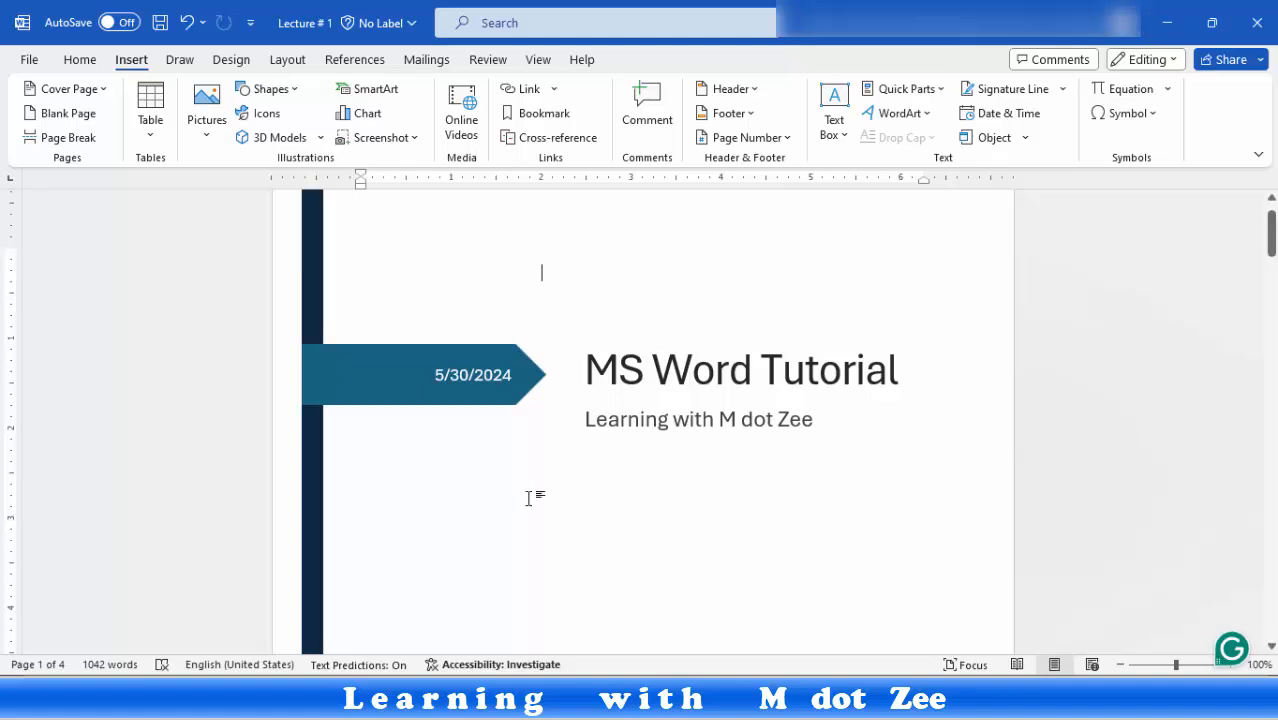
Step: Look over the whole cover page and view all the document's pages together, then return to normal size
scroll(642, 497, up, 1)
scroll(642, 497, down, 8)
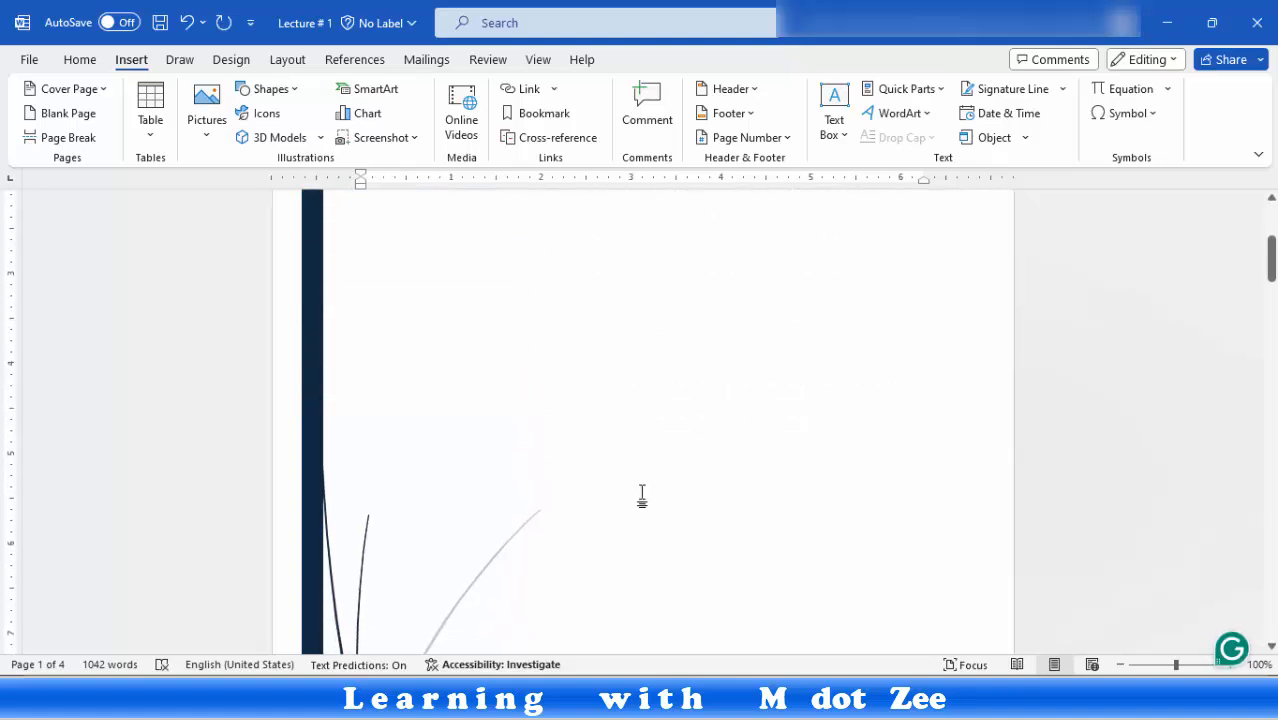
scroll(642, 497, down, 3)
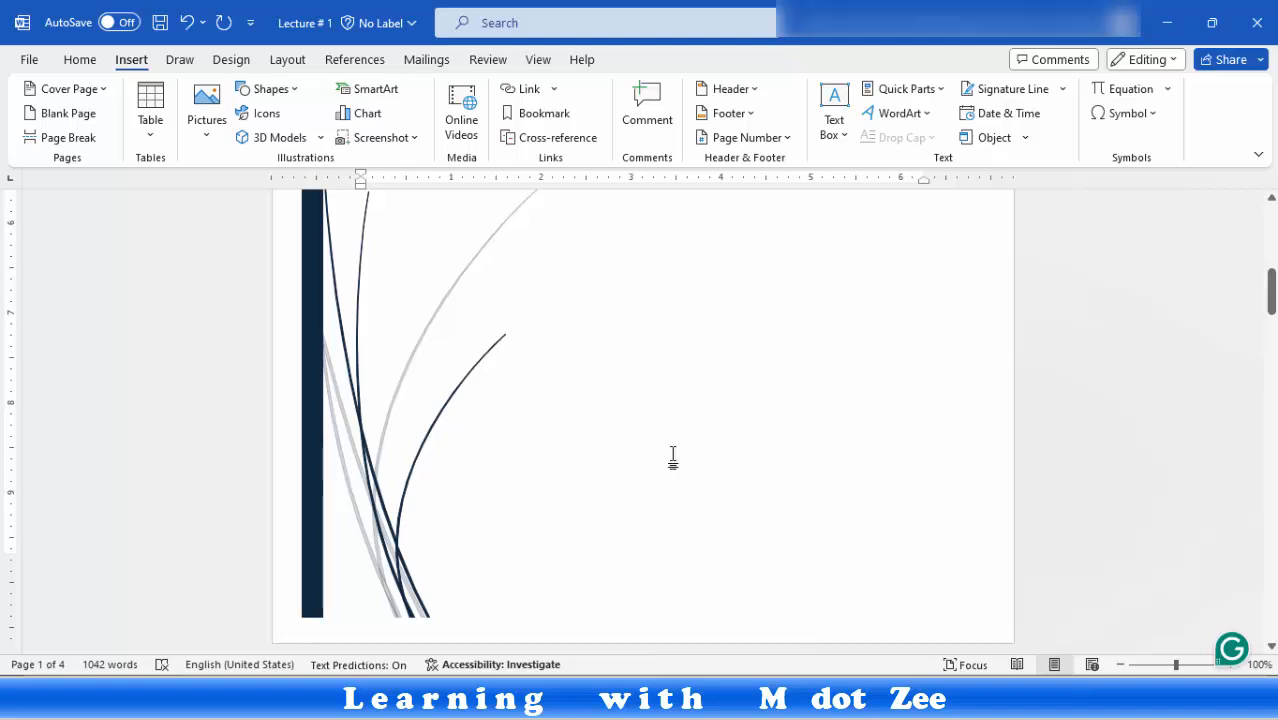
scroll(712, 406, down, 7)
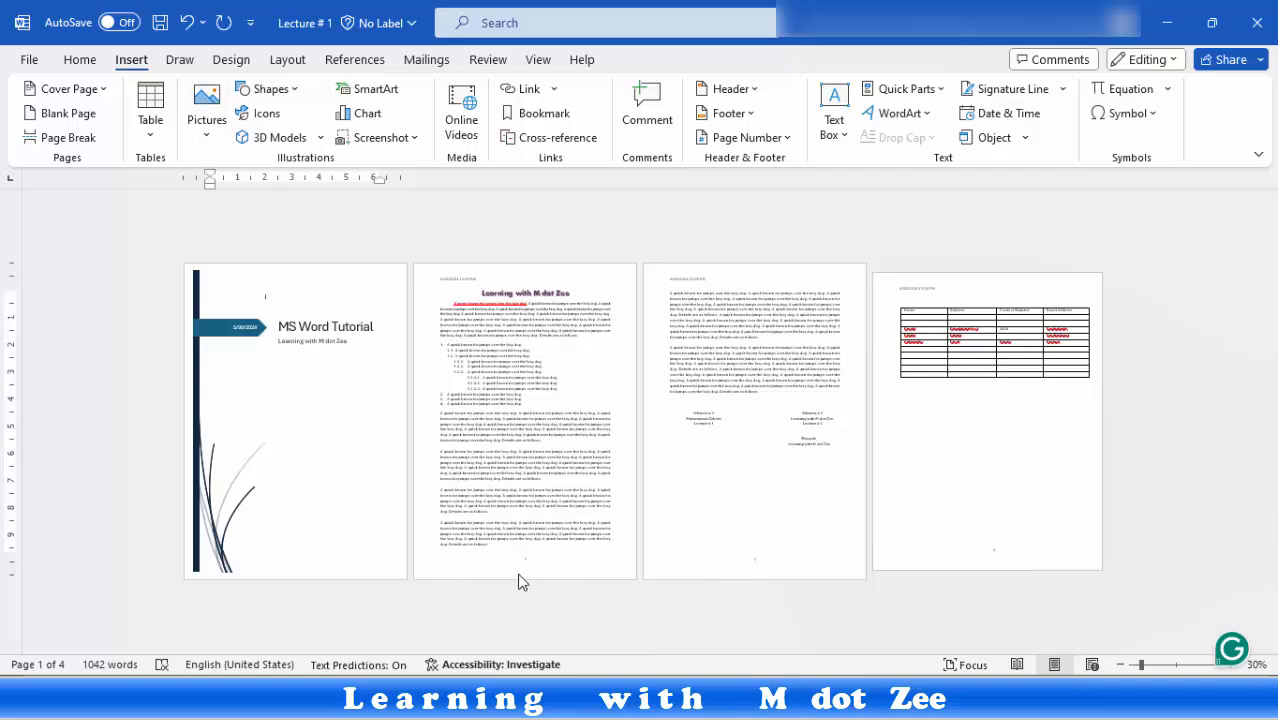
scroll(287, 425, up, 5)
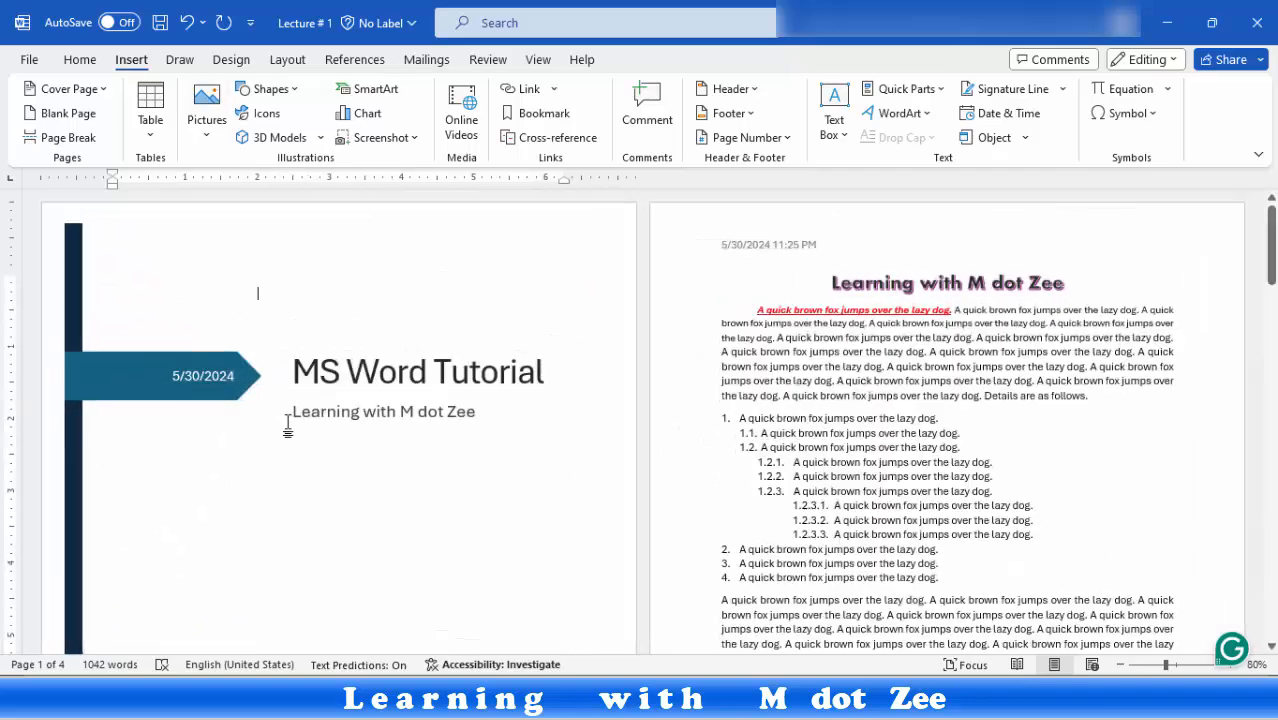
scroll(287, 425, up, 2)
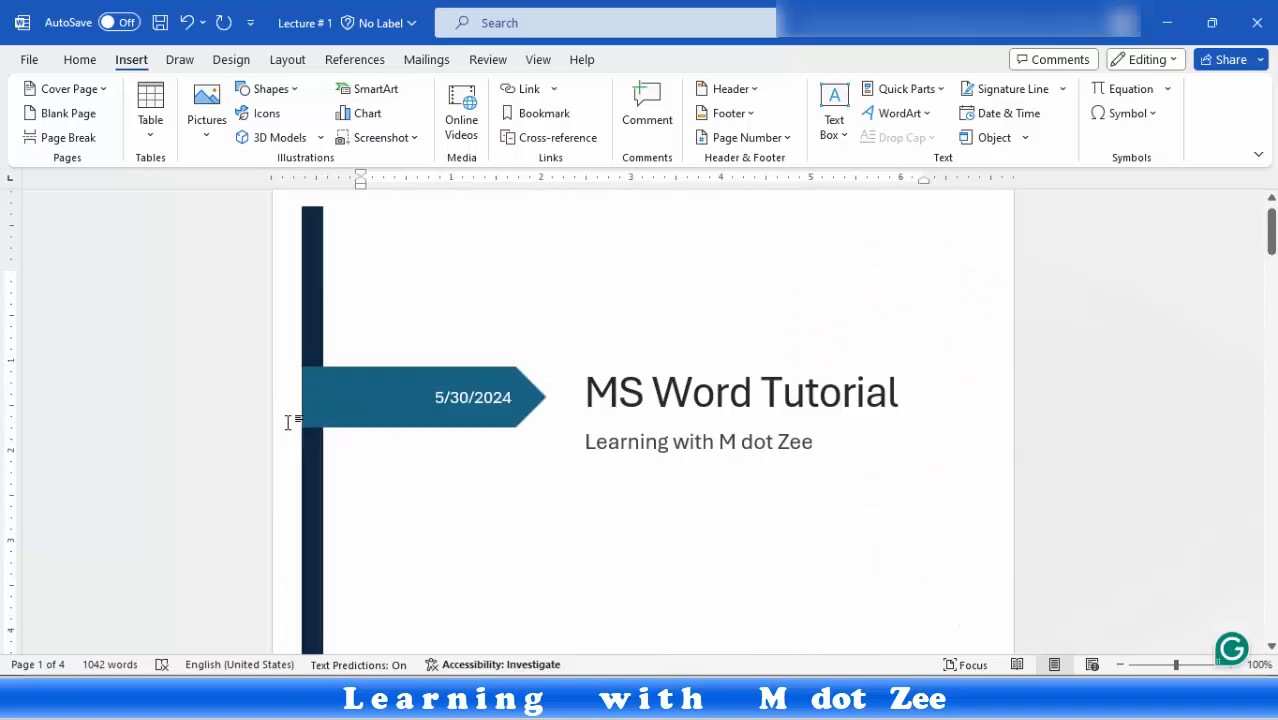
Step: Check the header date and time and the footer page numbers on the pages following the cover page
scroll(287, 422, down, 10)
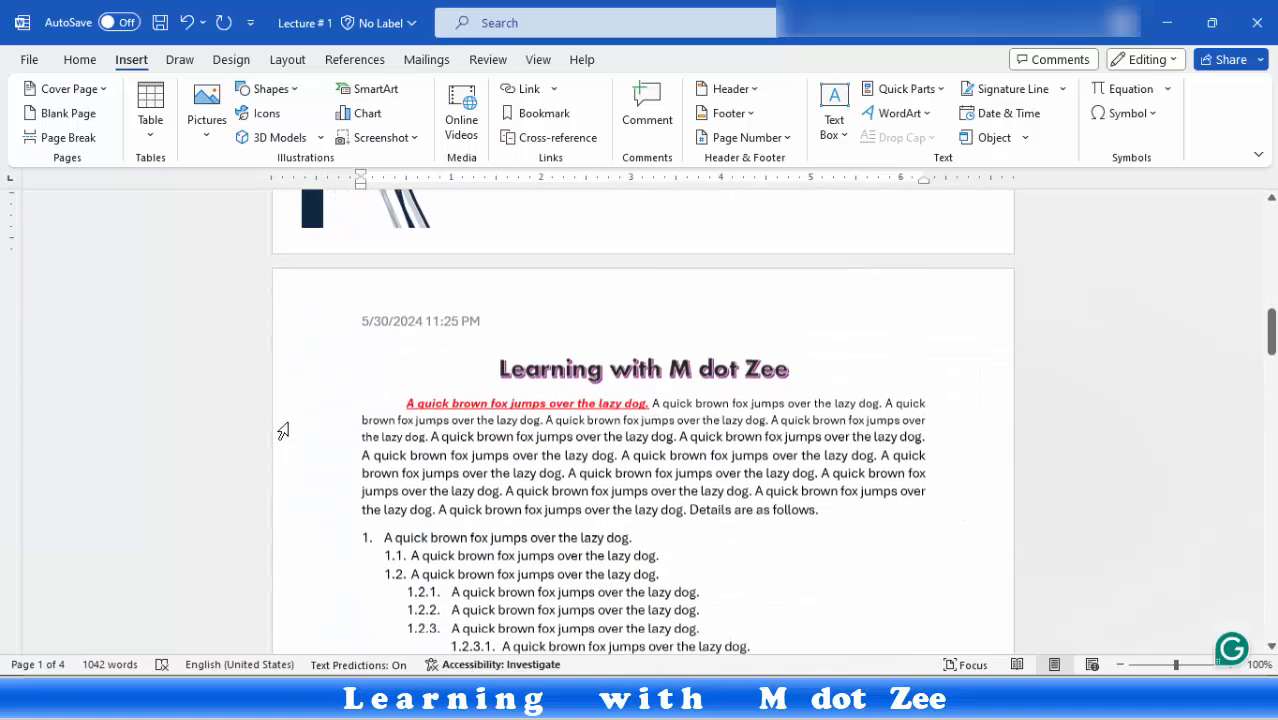
scroll(283, 430, down, 1)
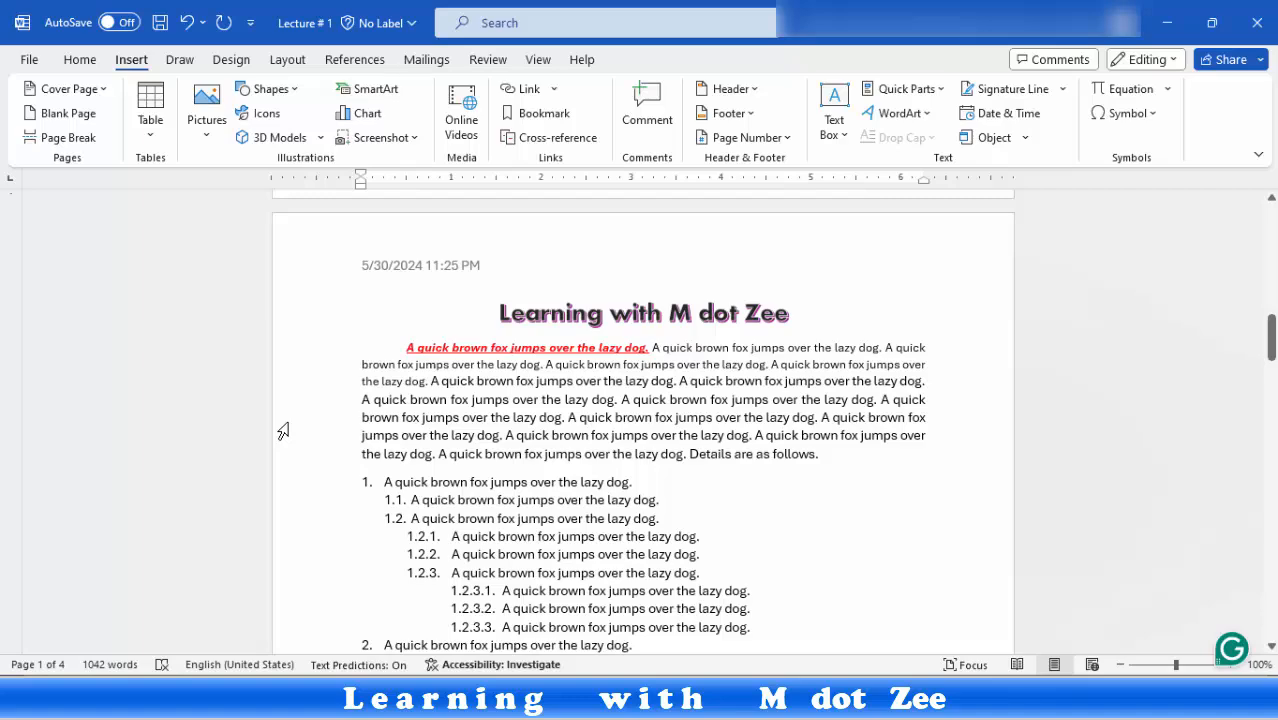
scroll(283, 430, down, 1)
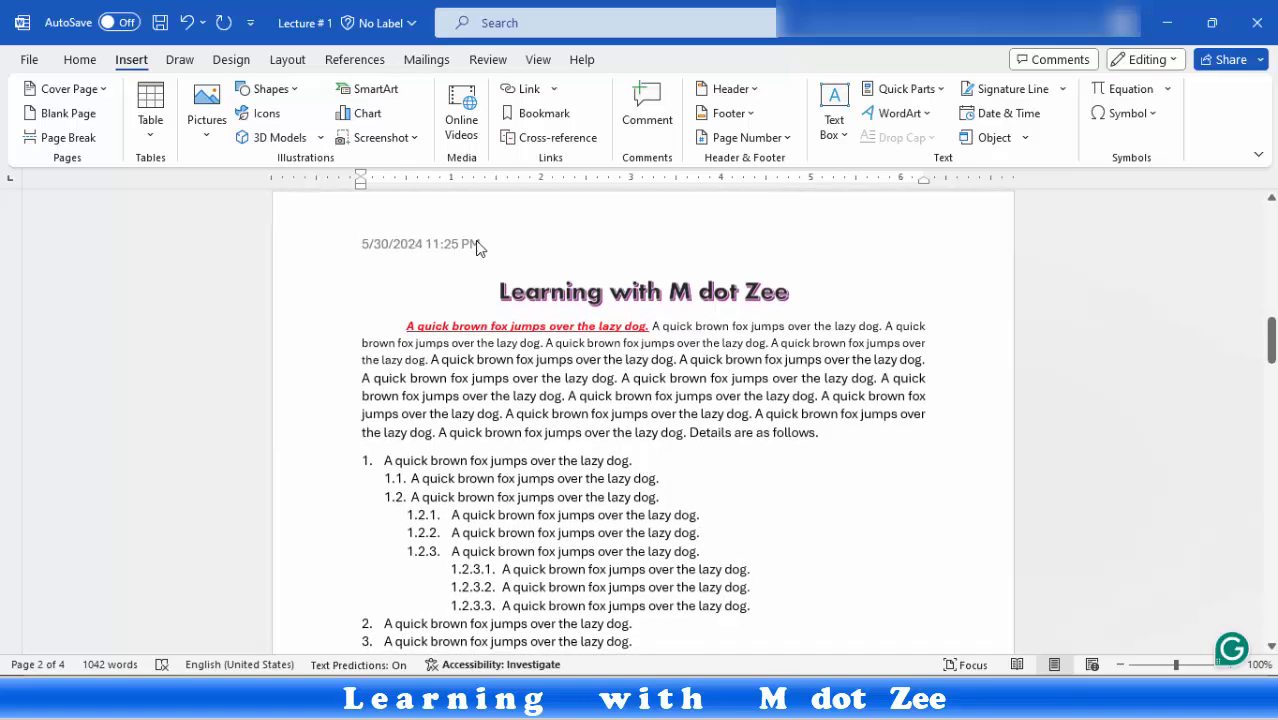
scroll(477, 245, down, 12)
scroll(477, 245, down, 15)
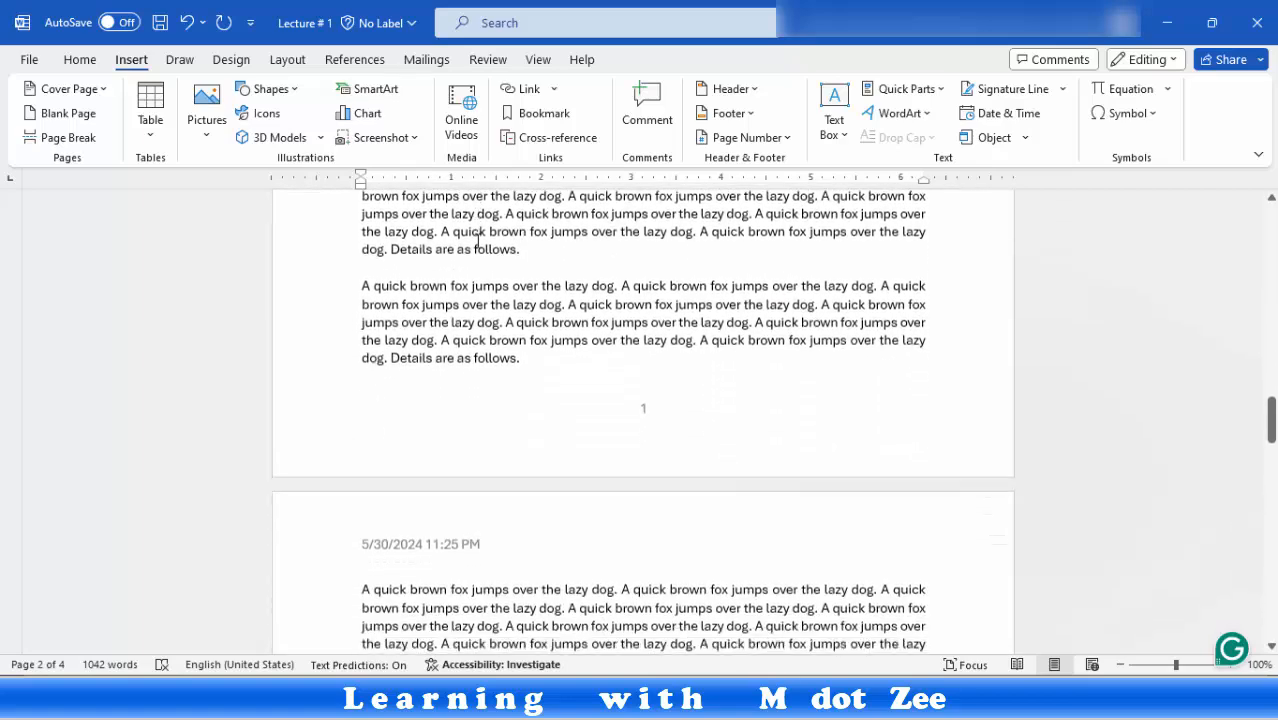
scroll(477, 245, down, 10)
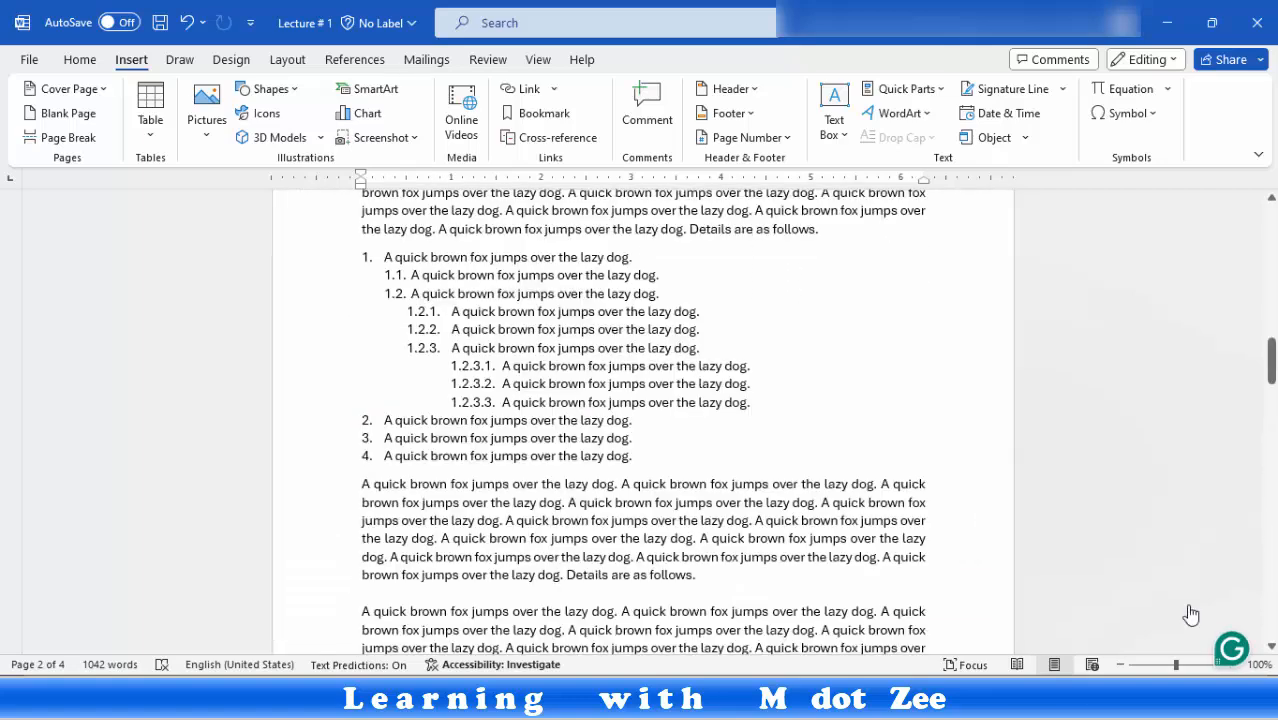
Step: Remove the first paragraph's first-line indent and add the line "Chapter # 1" between the title and that paragraph
scroll(545, 410, up, 3)
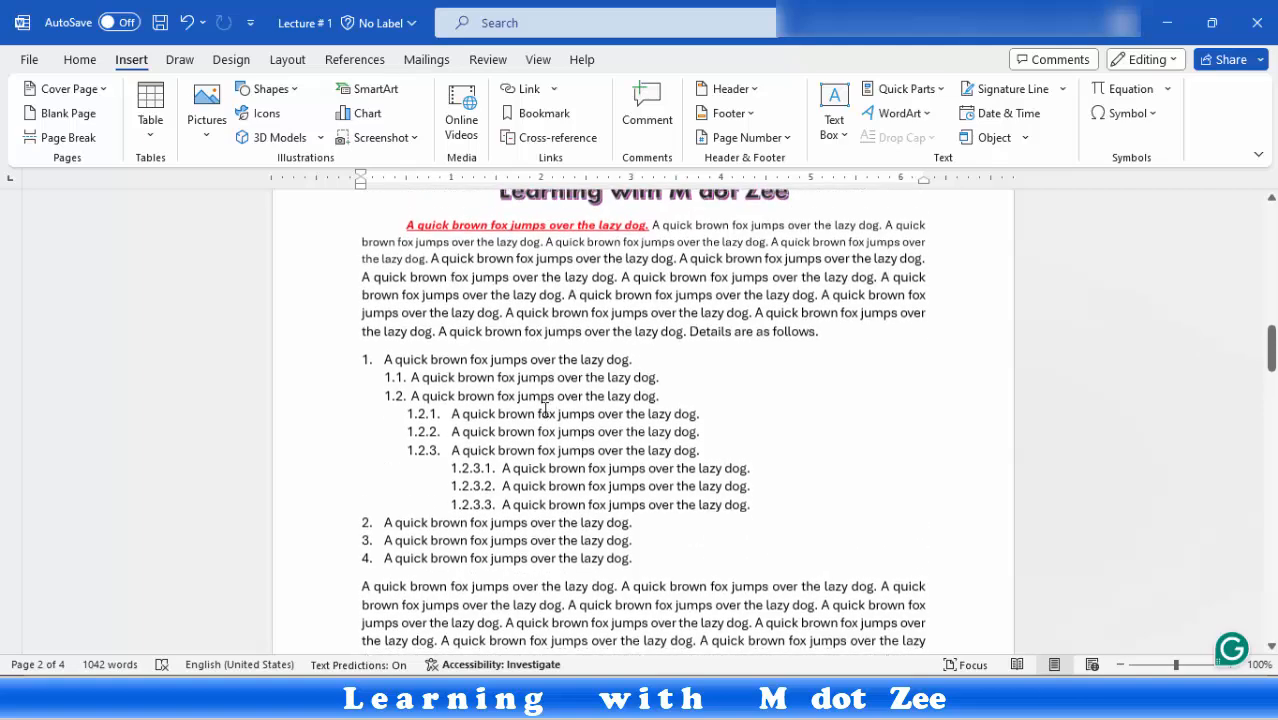
click(405, 272)
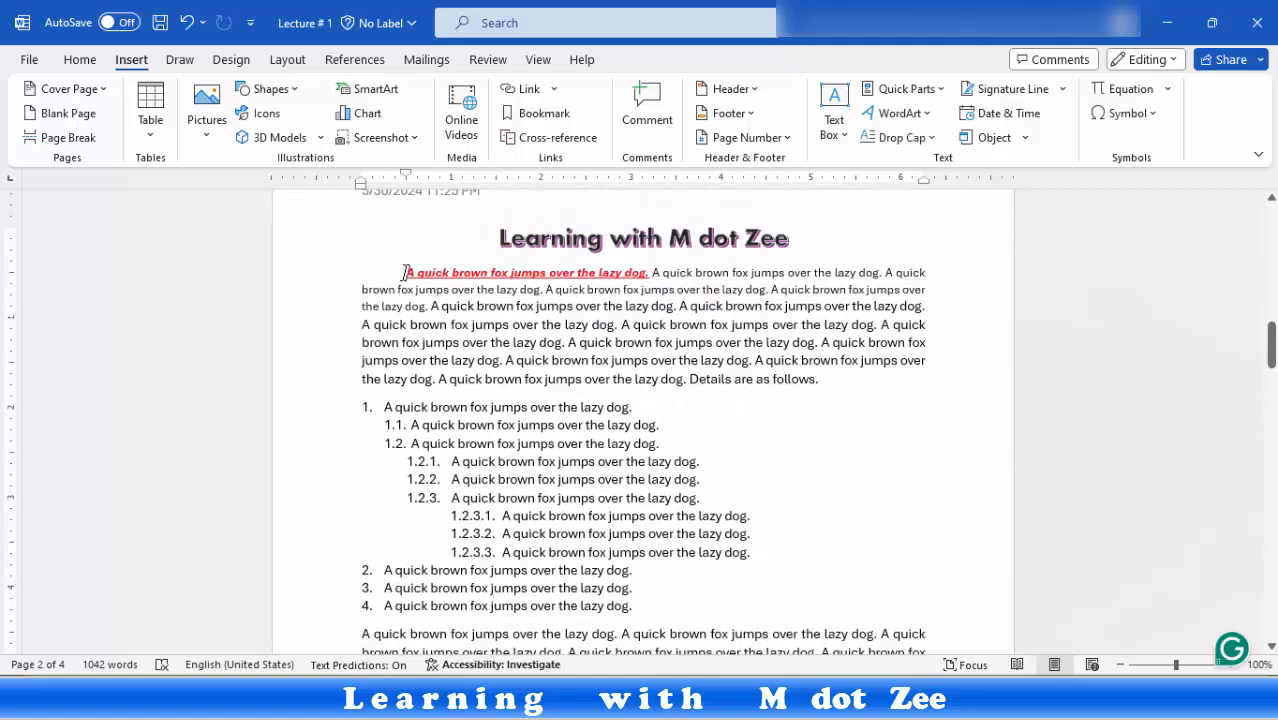
key(BackSpace)
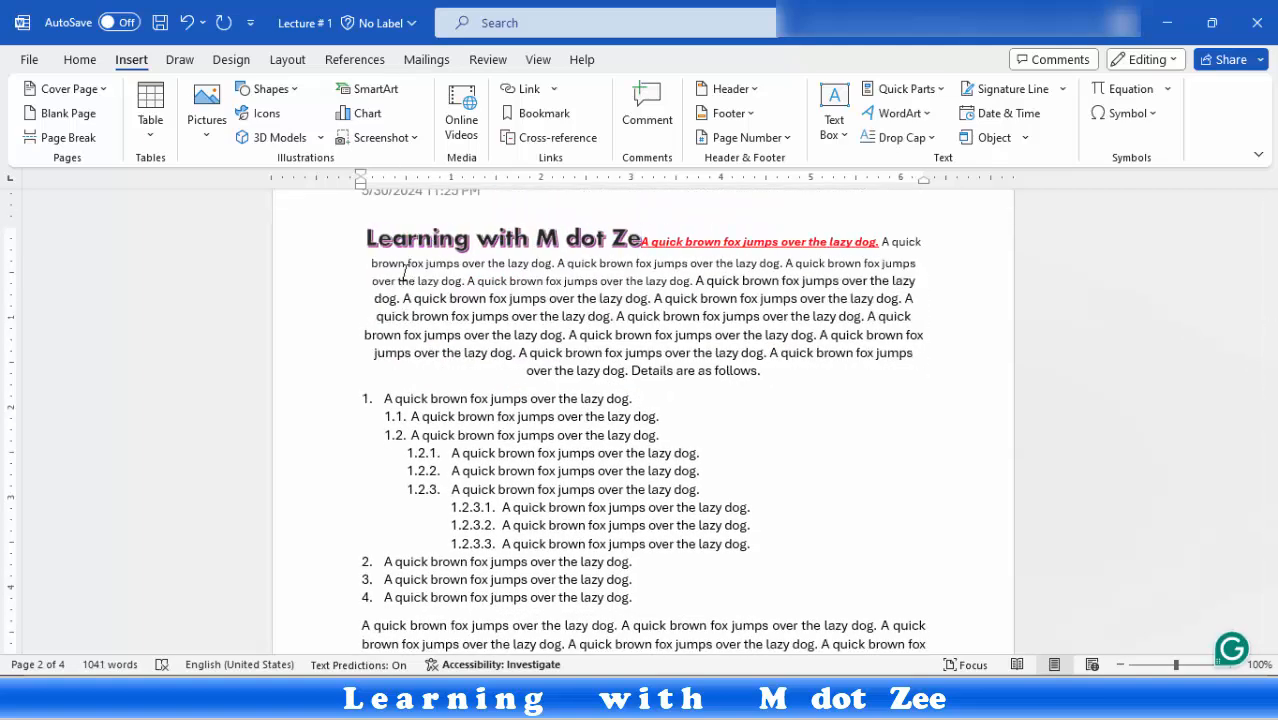
key(ctrl+z)
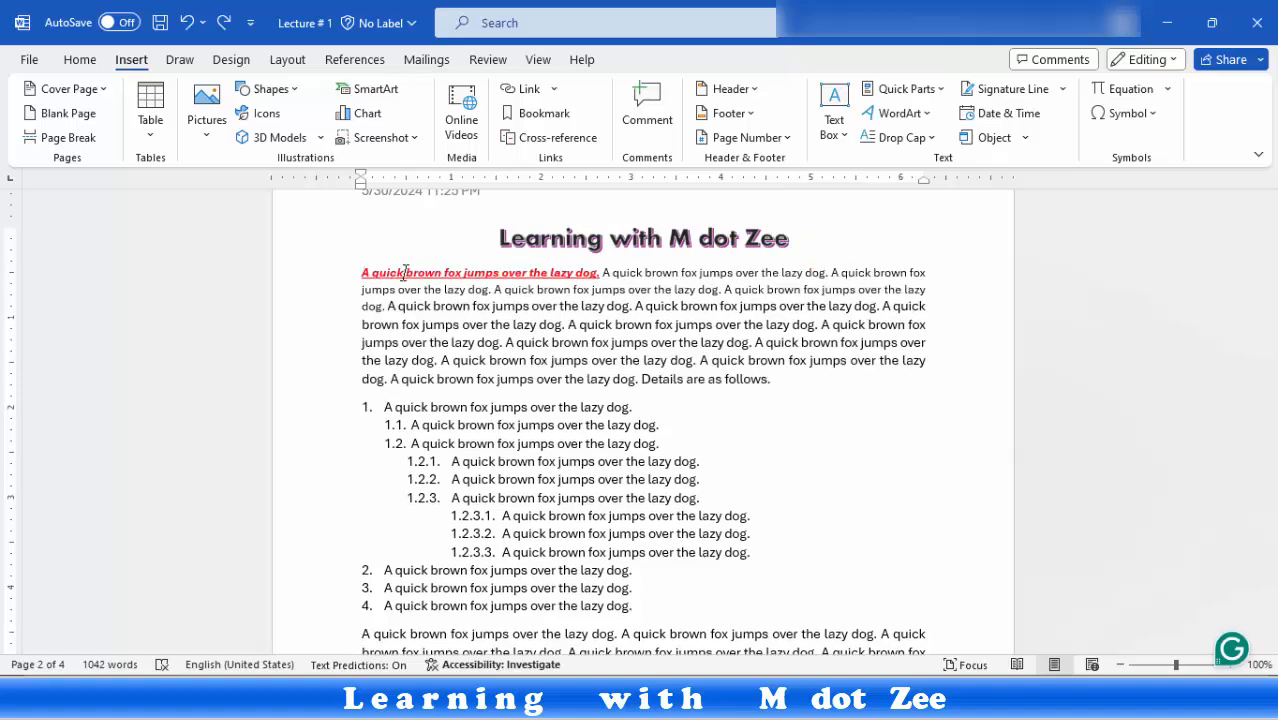
key(ctrl+z)
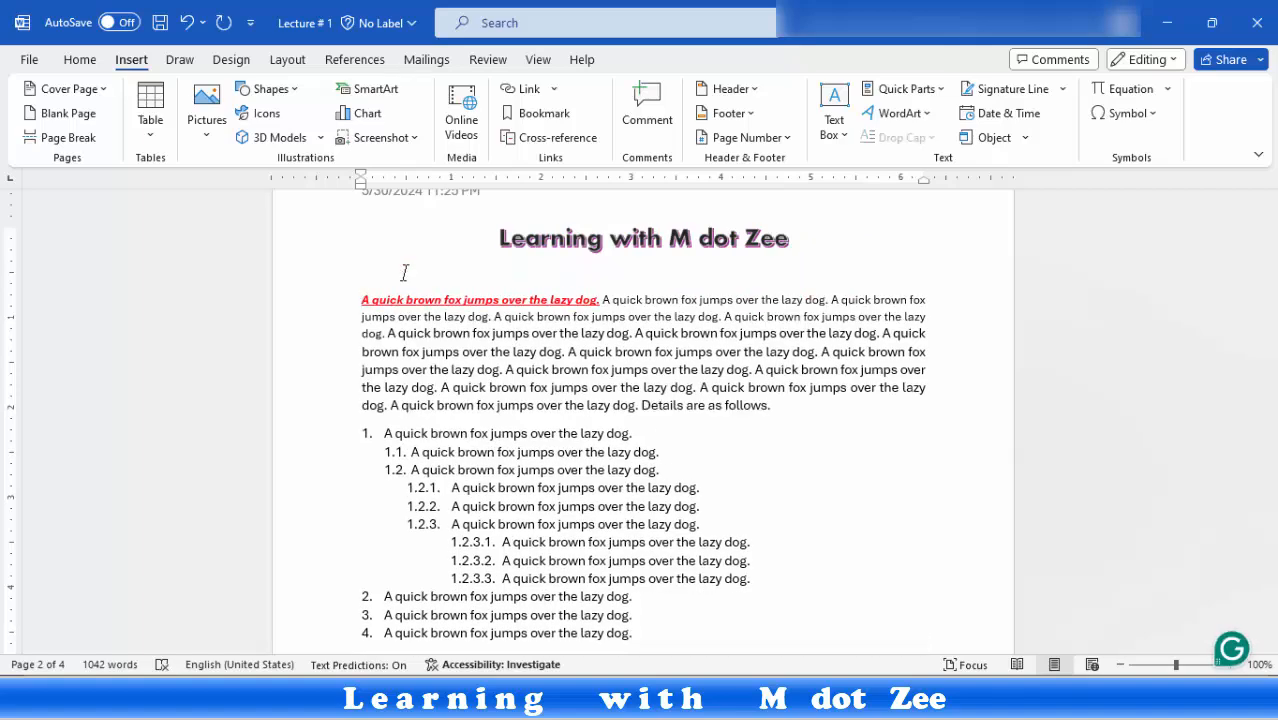
text(Chapter)
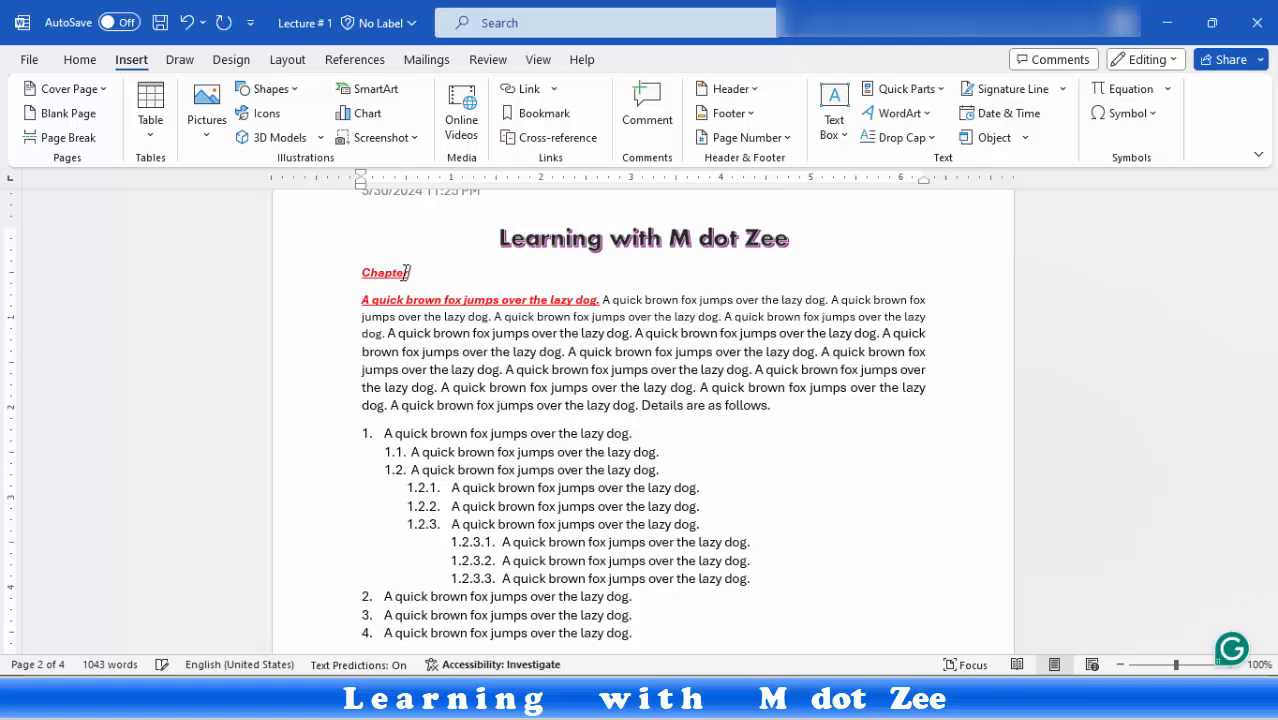
text( # 1)
Step: Clear the inherited character formatting from the "Chapter # 1" line and make it bold and underlined
key(ctrl+shift+Left)
key(ctrl+shift+Left)
key(ctrl+shift+Left)
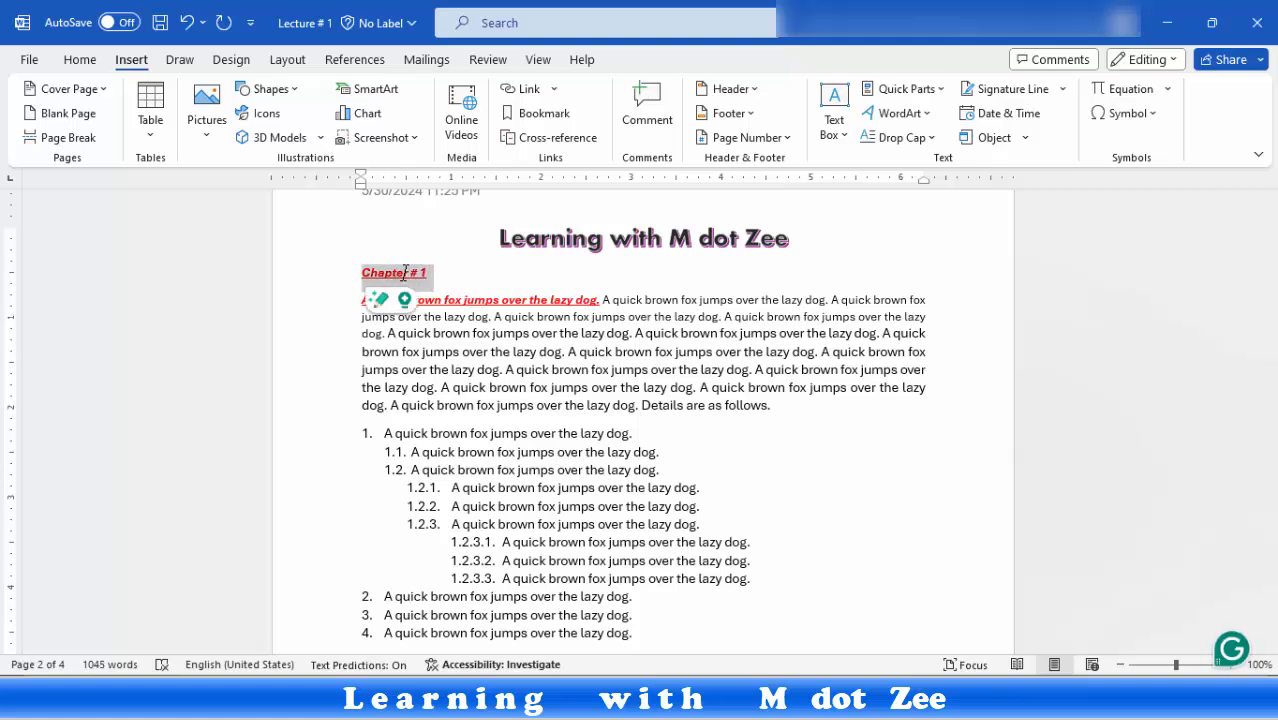
key(ctrl+b)
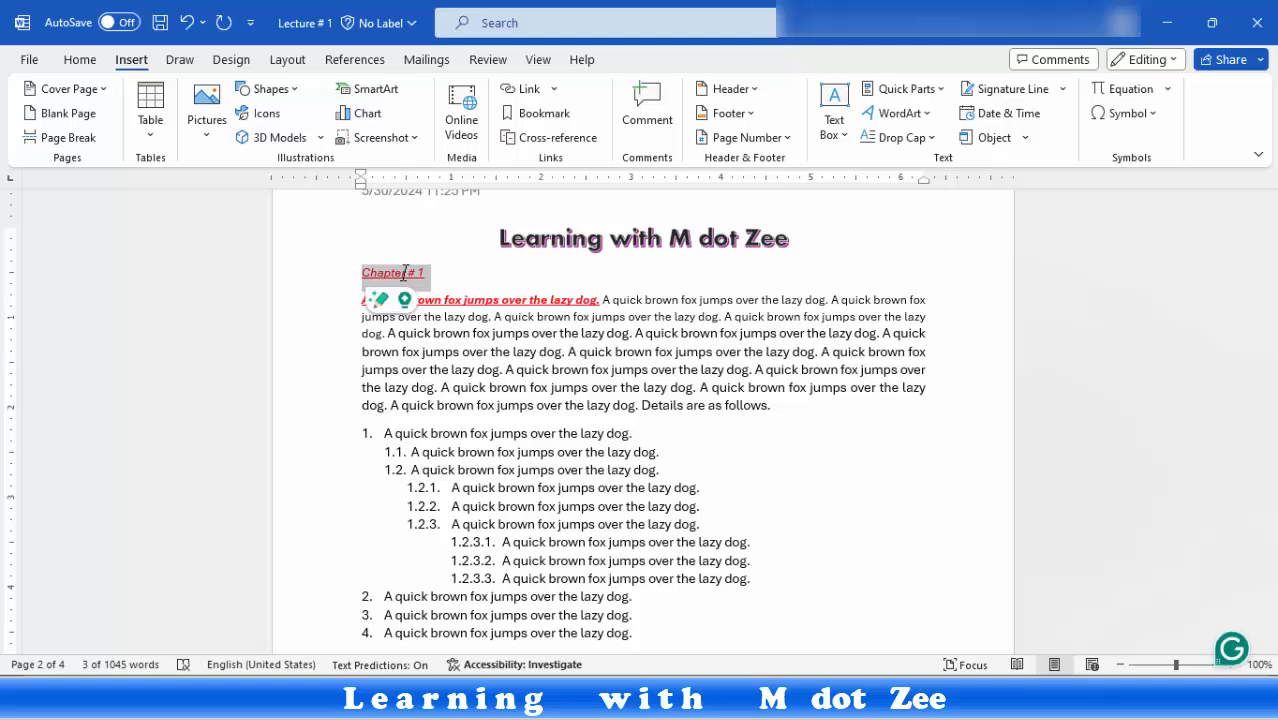
key(ctrl+space)
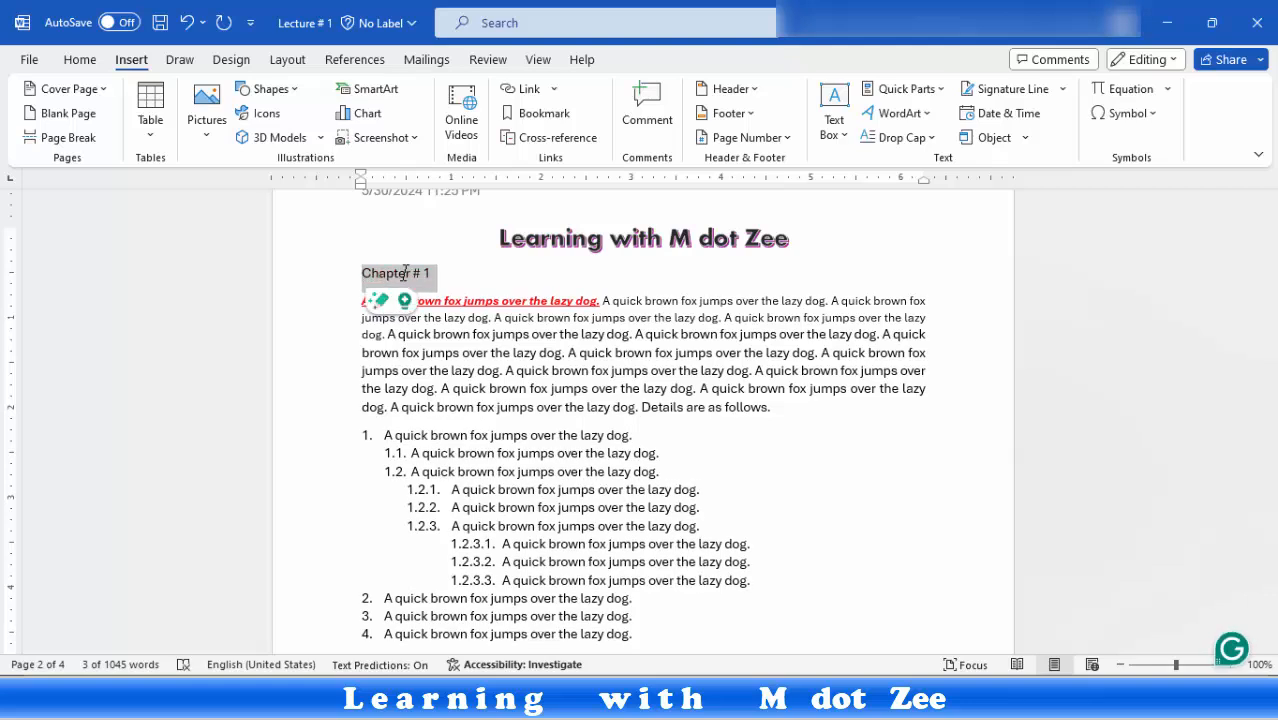
key(ctrl+b)
key(ctrl+u)
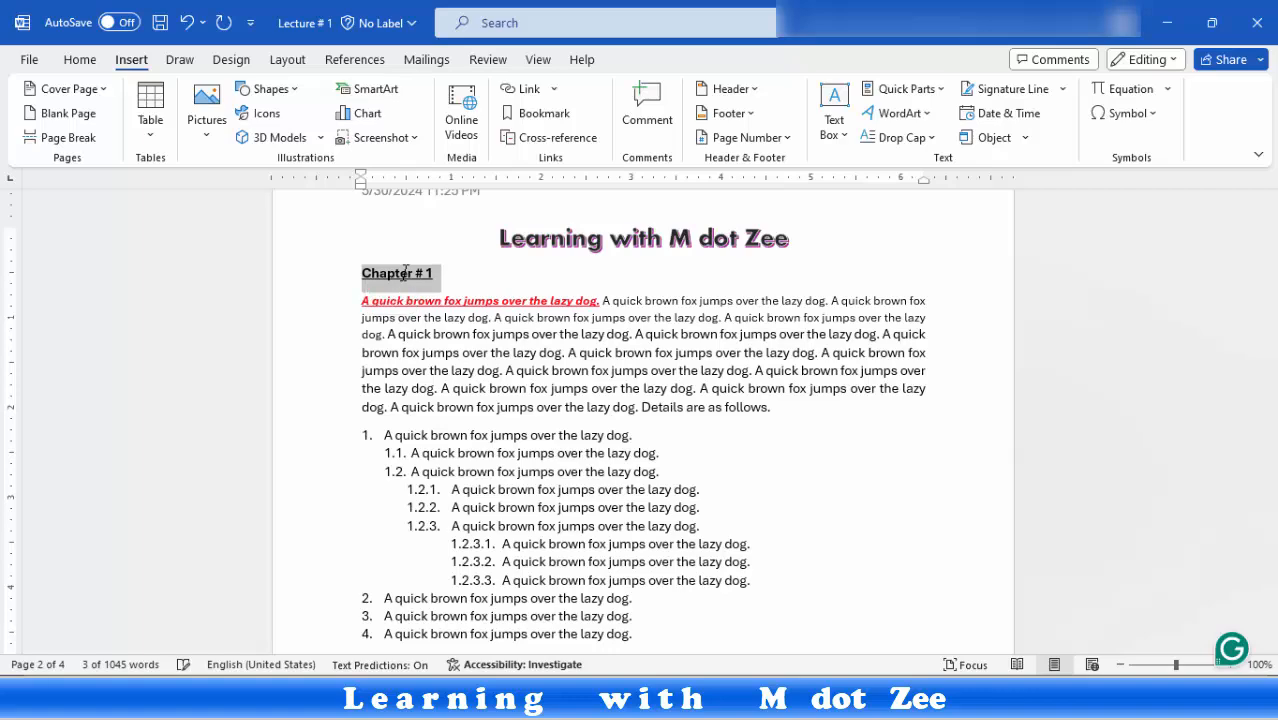
Step: Insert the line "Chapter # 2" above the second-to-last paragraph that starts on the page numbered 1
click(504, 352)
scroll(505, 350, down, 3)
scroll(505, 350, down, 10)
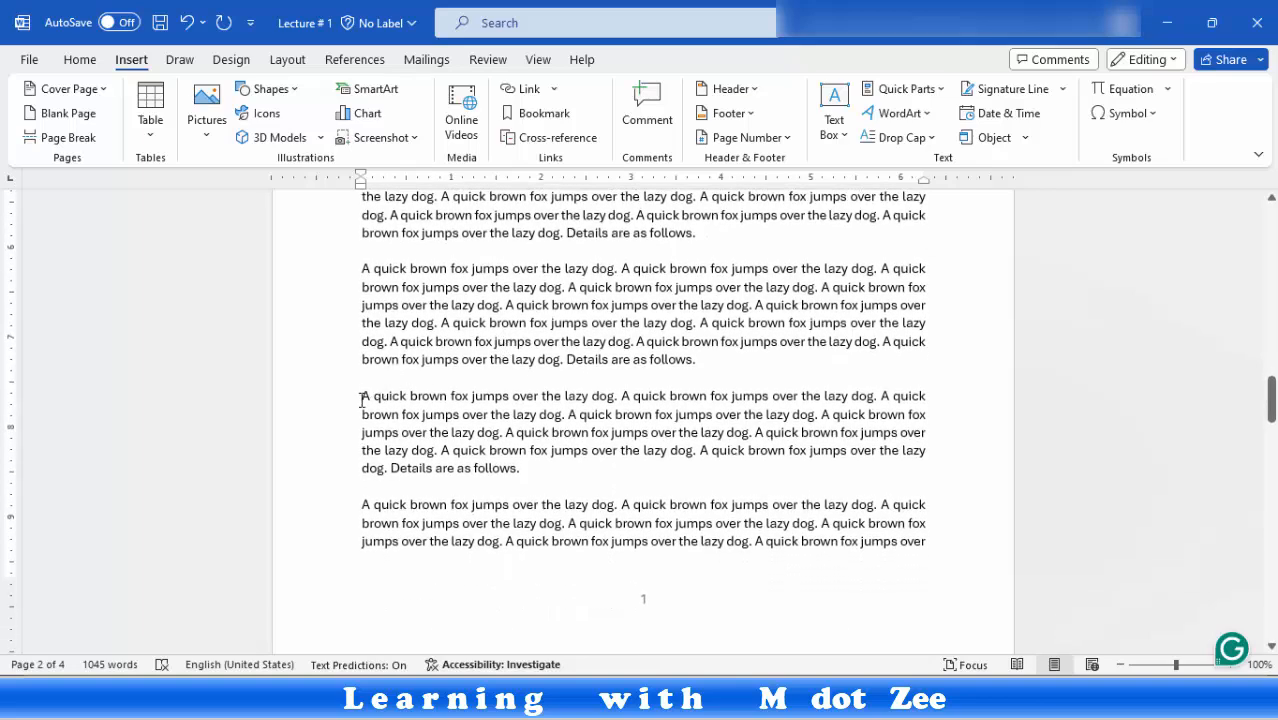
click(362, 398)
text(Chapter # )
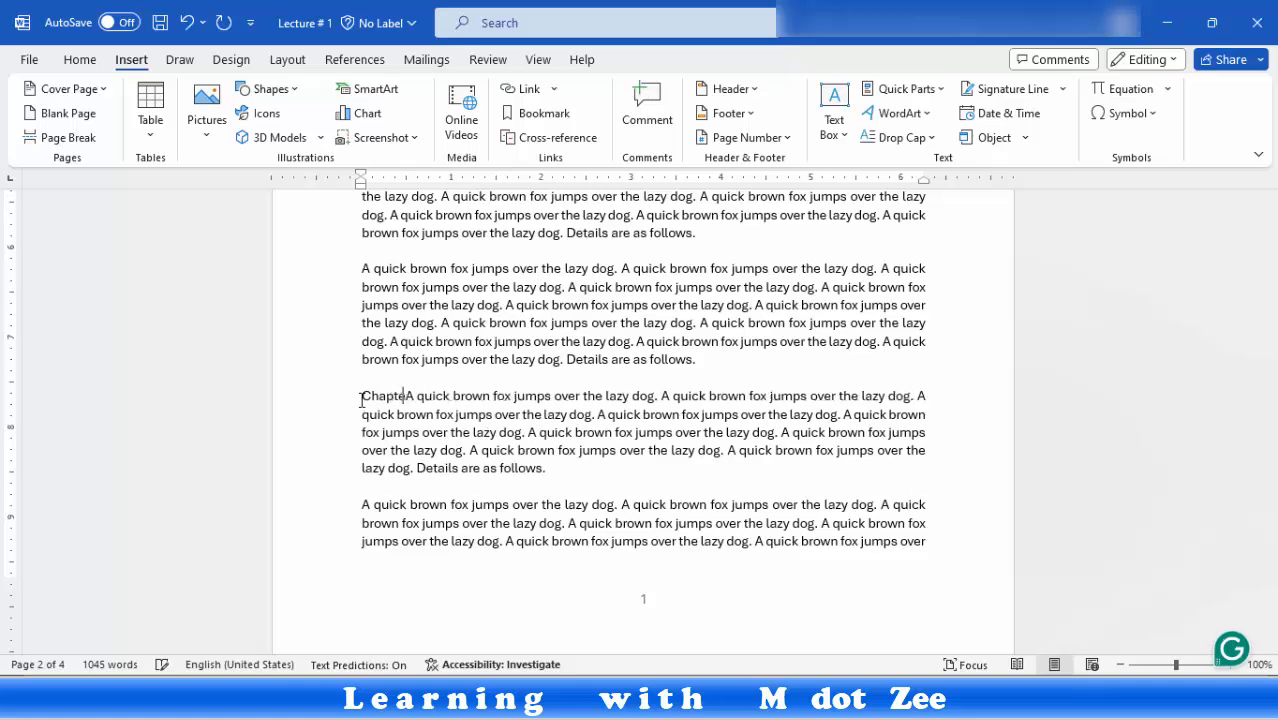
text(2)
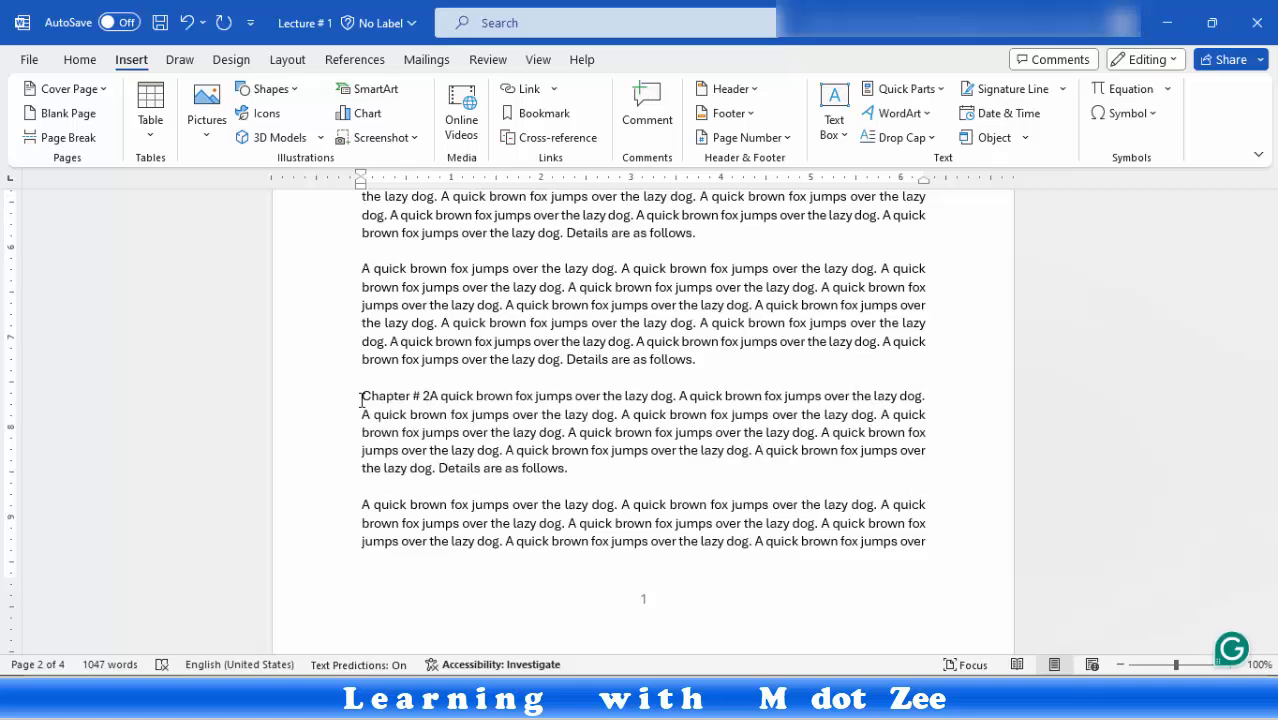
key(Return)
Step: Make the "Chapter # 2" line bold and underlined
double_click(362, 398)
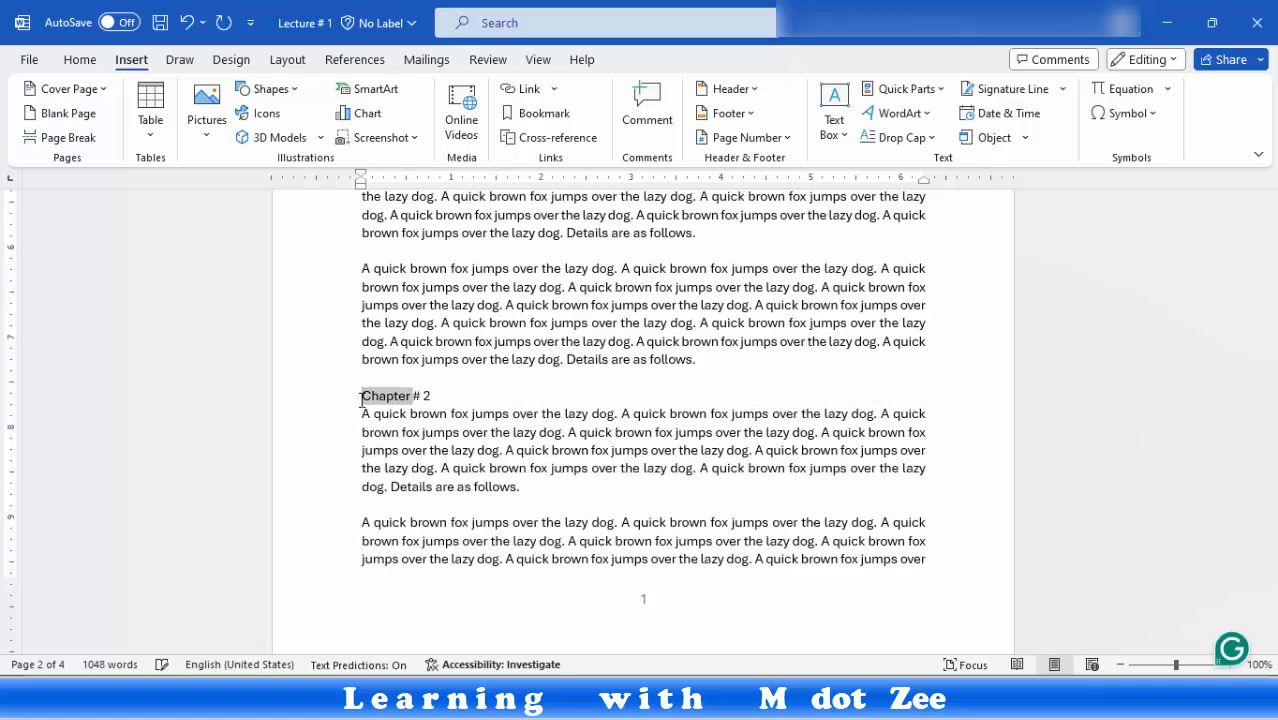
key(shift+Right)
key(shift+Right)
key(shift+Right)
key(ctrl+b)
key(ctrl+u)
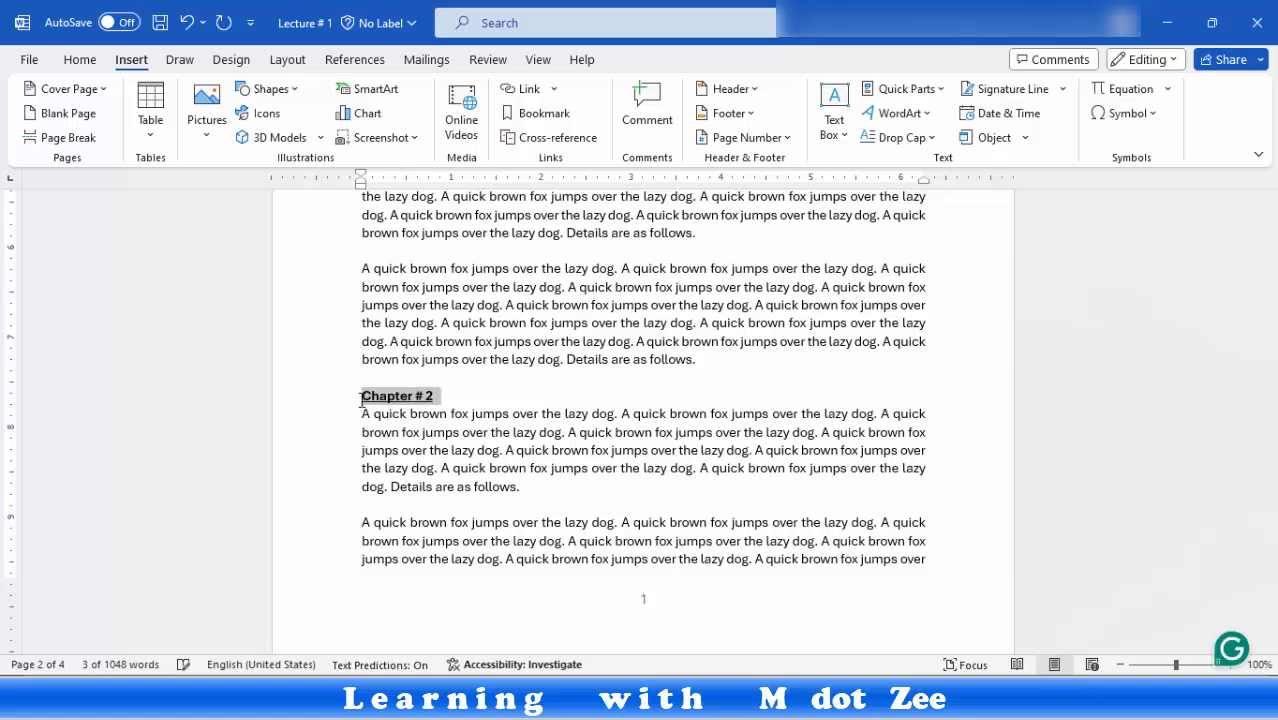
click(362, 398)
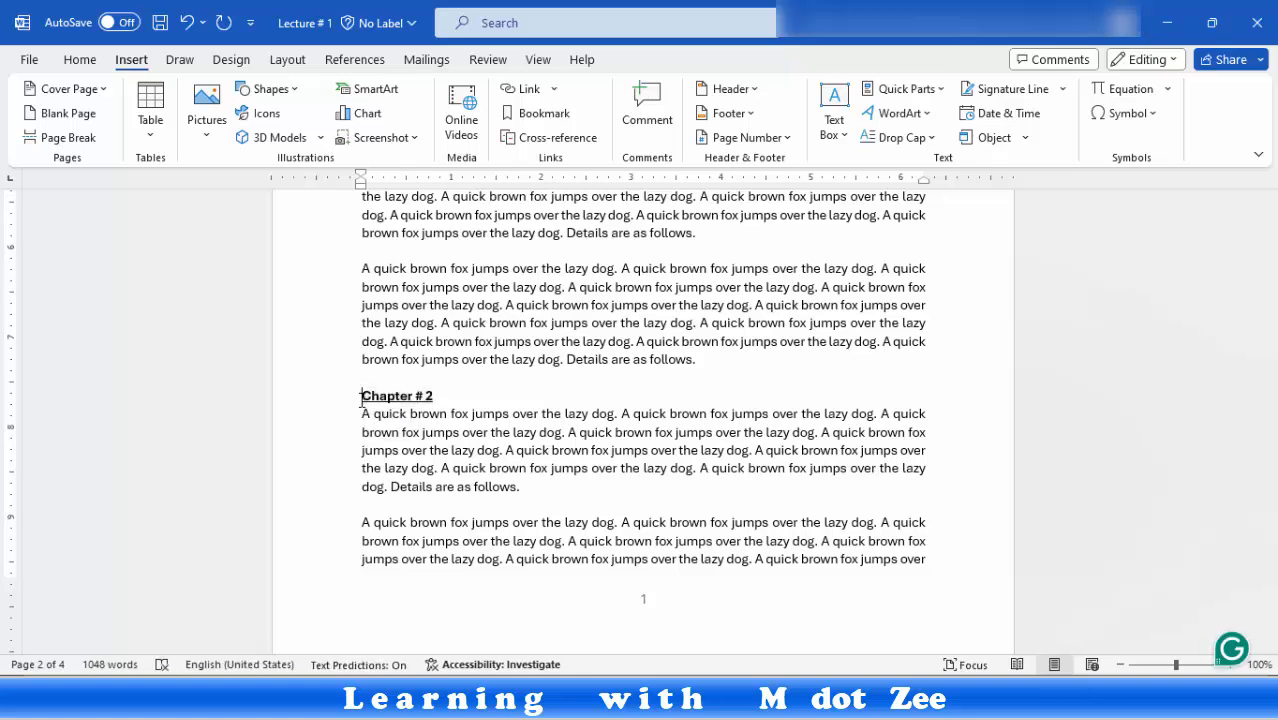
Step: Add blank lines above the "Chapter # 2" heading to push it onto the next page
key(Return)
key(Return)
key(Return)
key(Return)
key(Return)
key(Return)
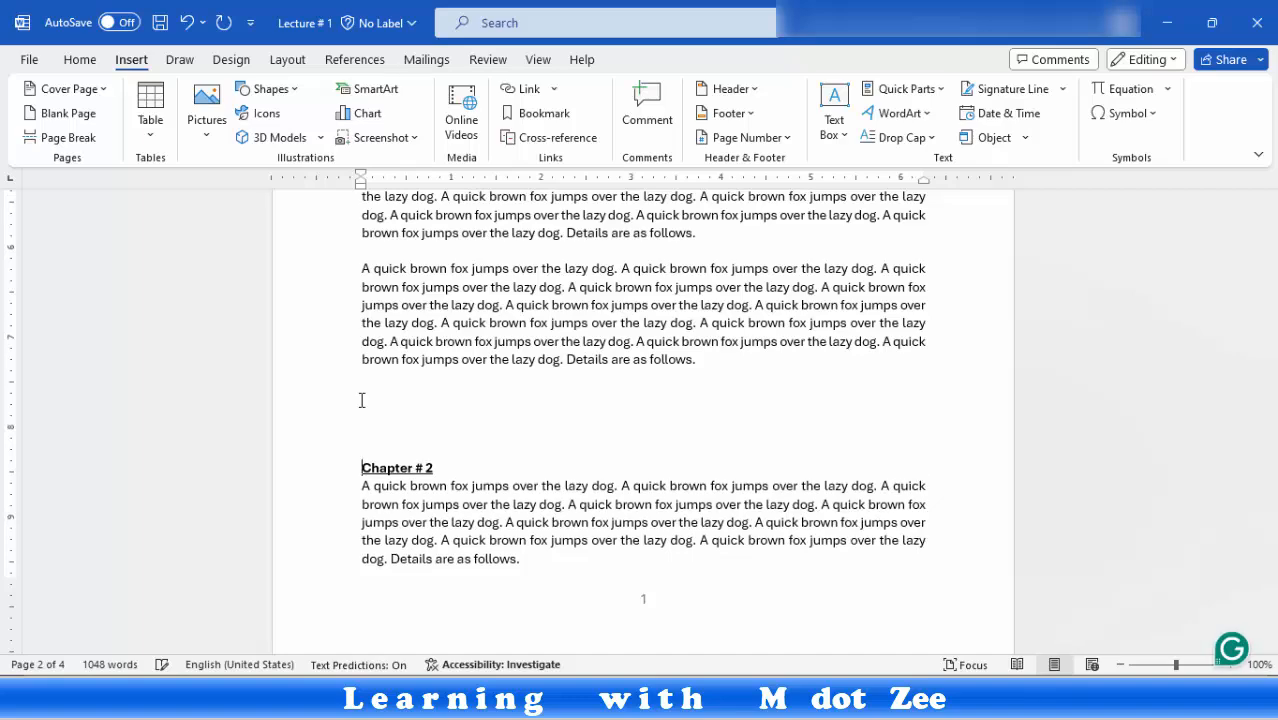
key(Return)
key(Return)
key(Return)
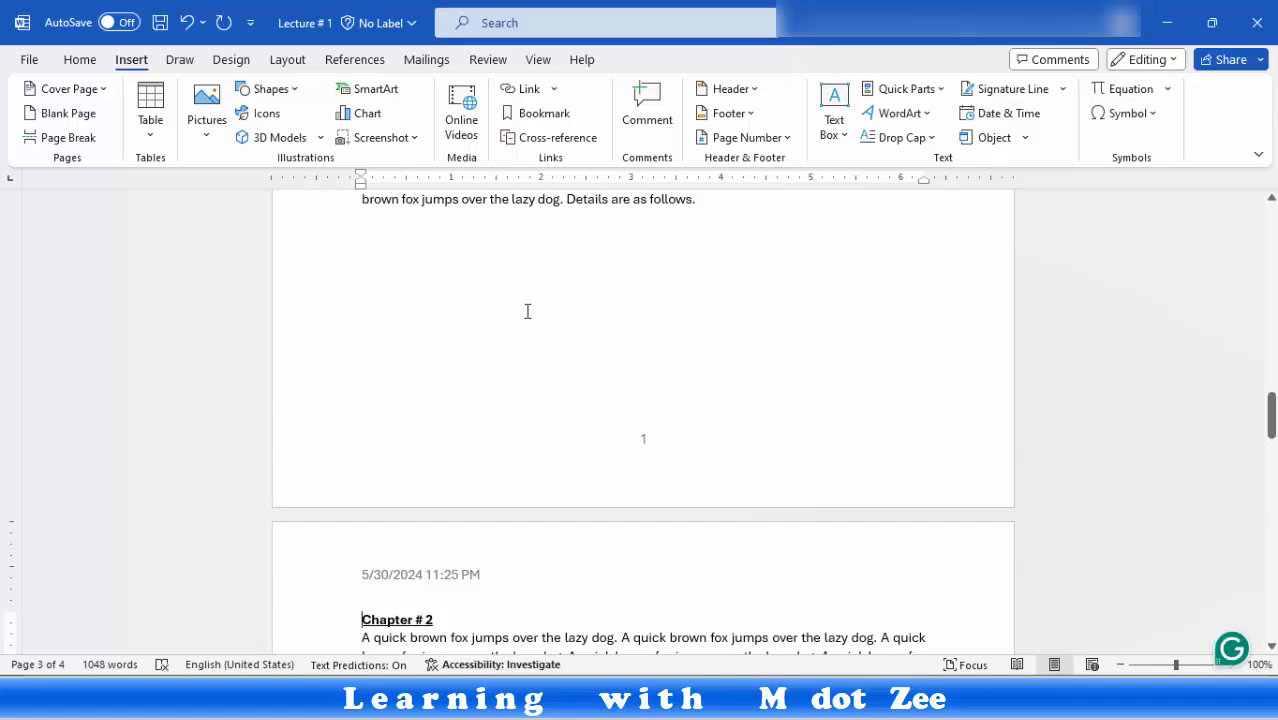
Step: Copy the whole last paragraph before the "Chapter # 2" heading
scroll(527, 311, up, 10)
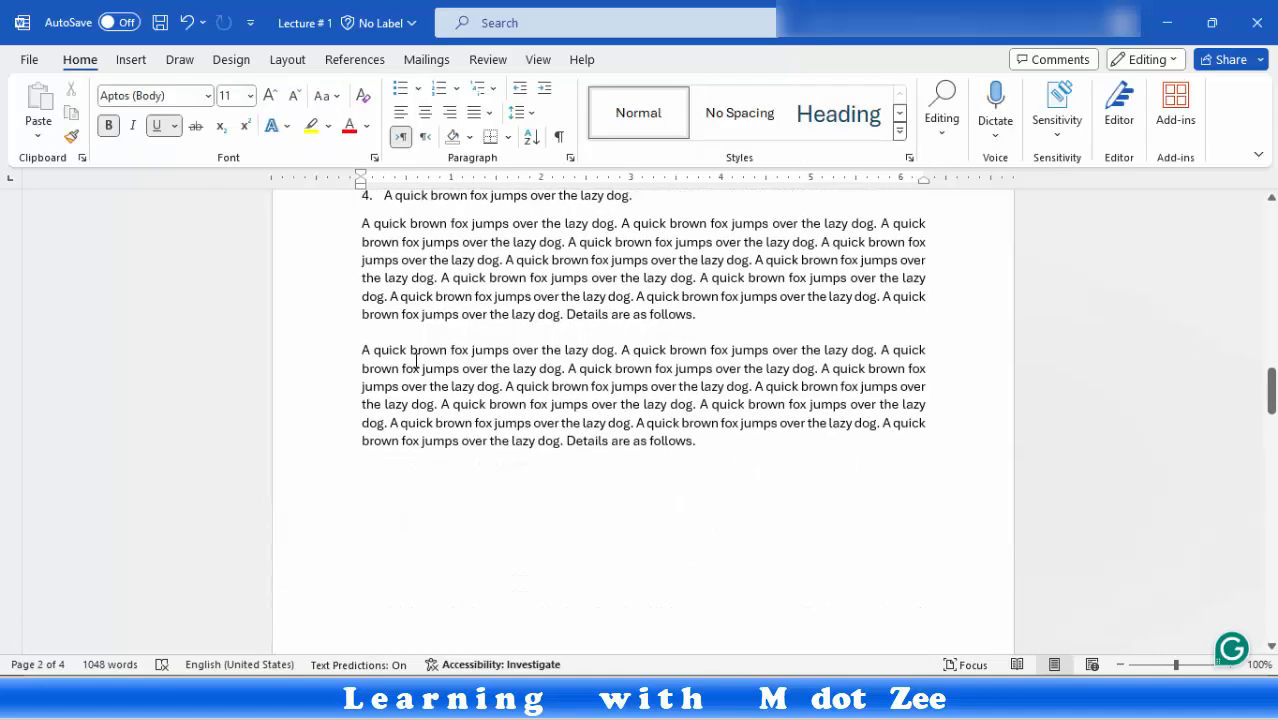
scroll(416, 360, down, 3)
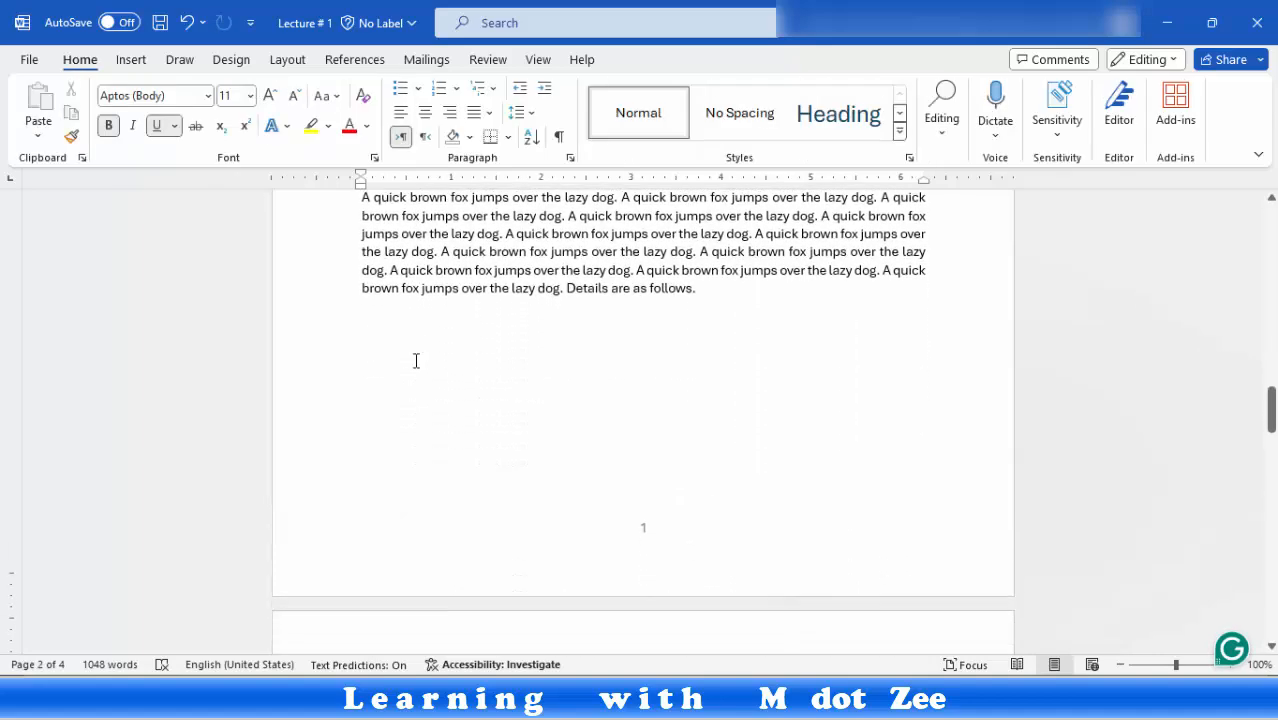
scroll(416, 360, down, 4)
scroll(416, 358, up, 3)
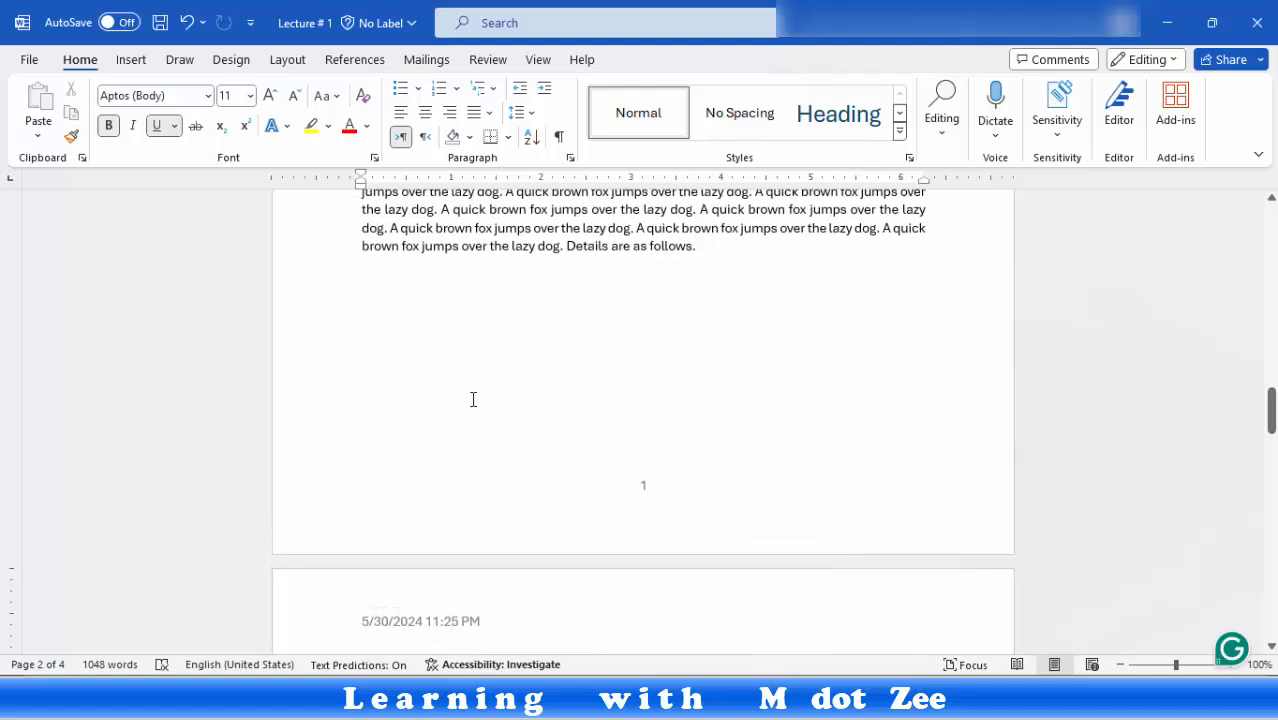
click(717, 252)
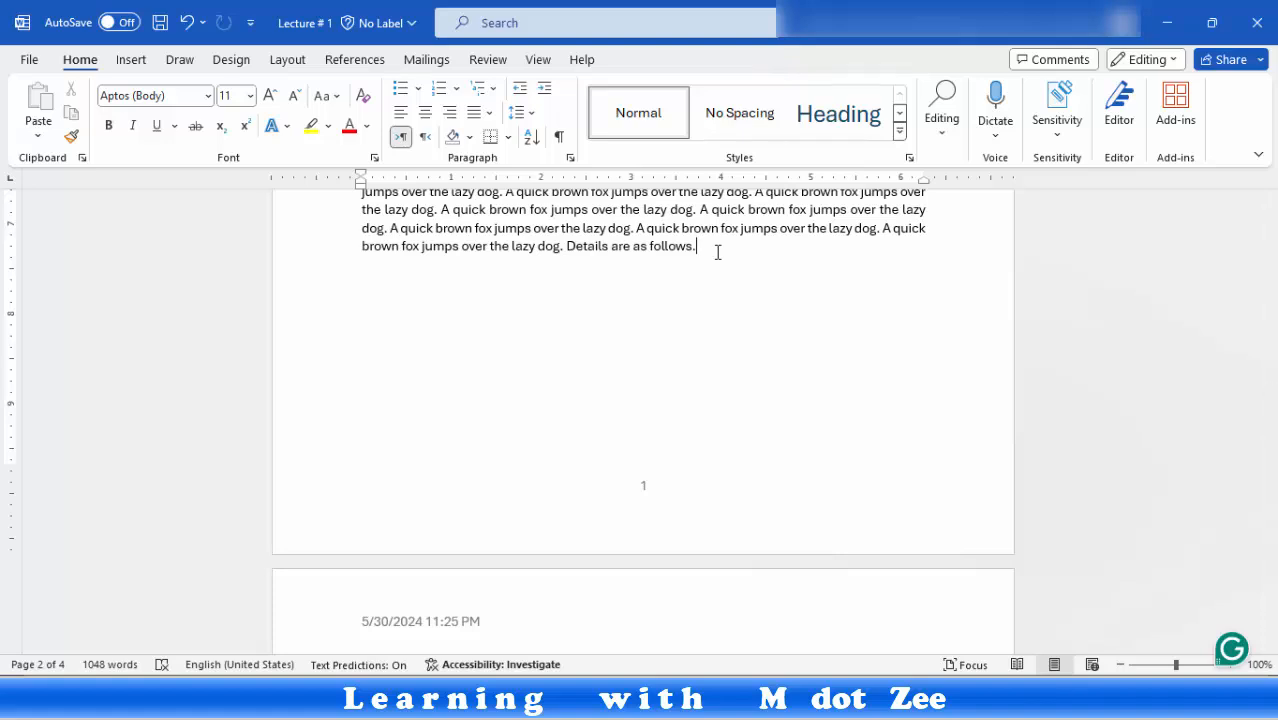
key(Up)
key(Up)
key(Up)
key(Up)
key(Up)
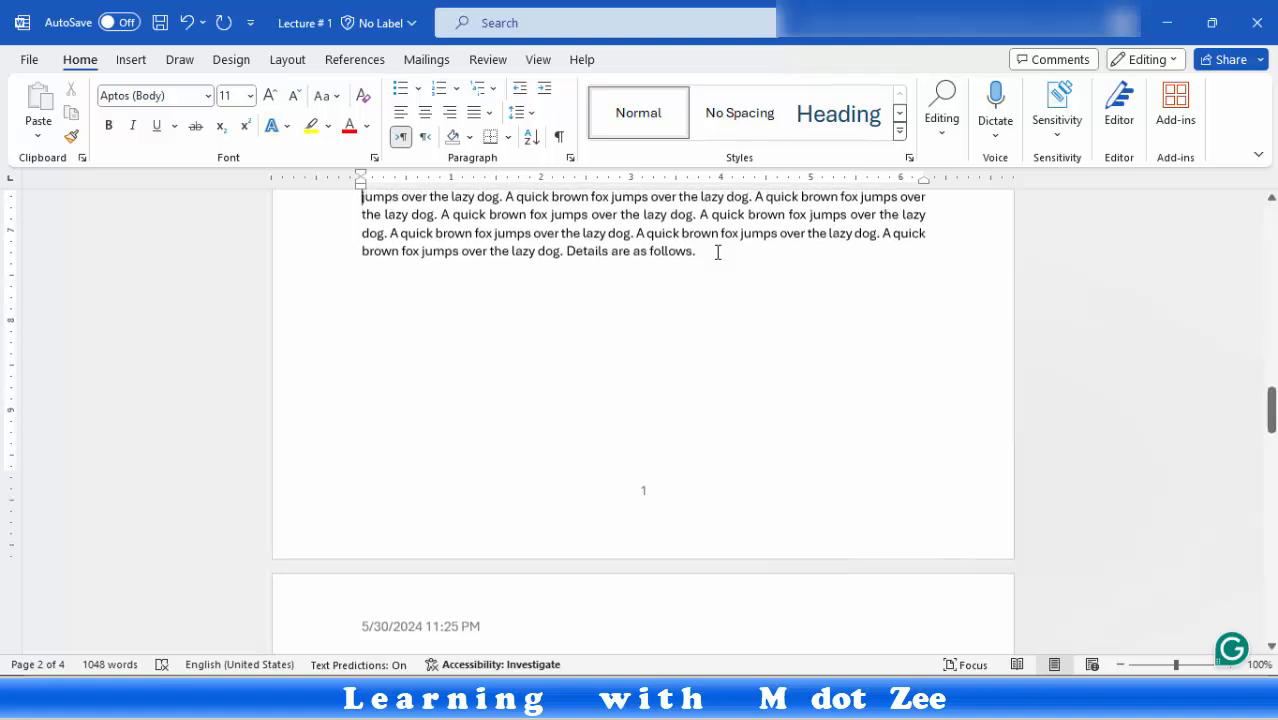
key(shift+Down)
key(shift+Down)
key(shift+Down)
key(shift+Down)
key(shift+Down)
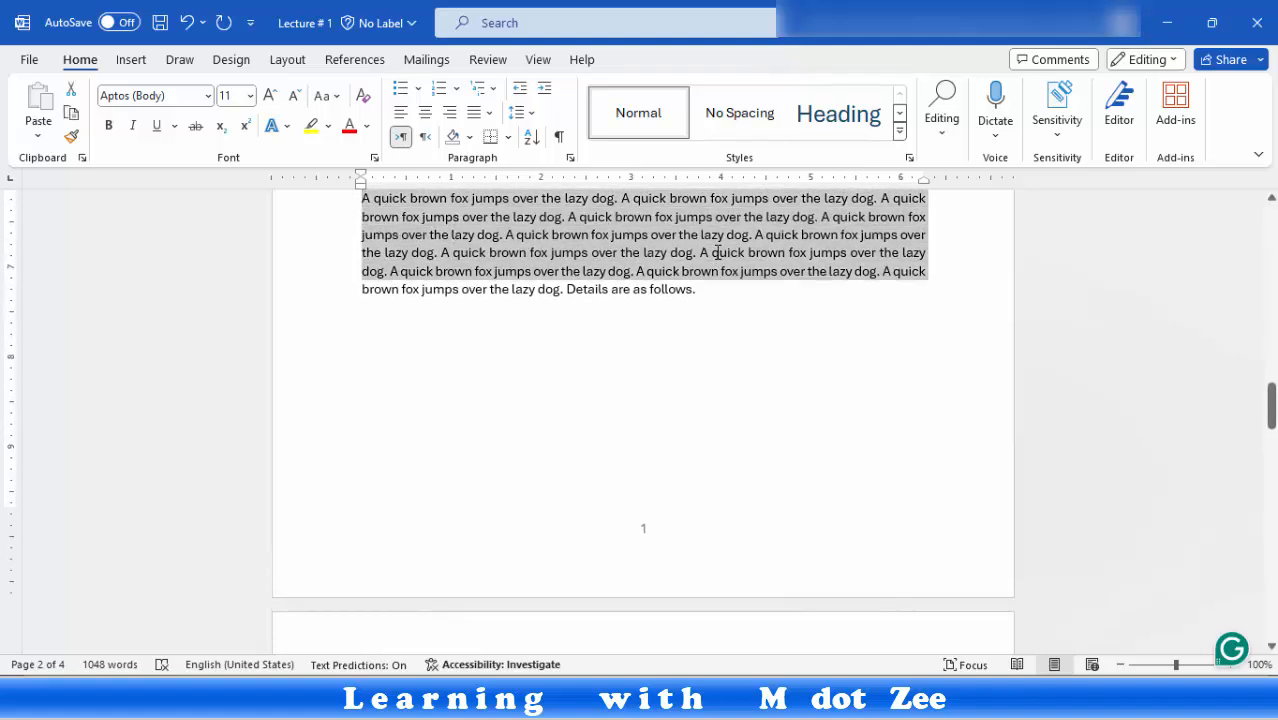
key(shift+Down)
key(ctrl+c)
Step: Paste the copied paragraph below the original and try to delete the extra blank lines above the "Chapter # 2" heading
key(Right)
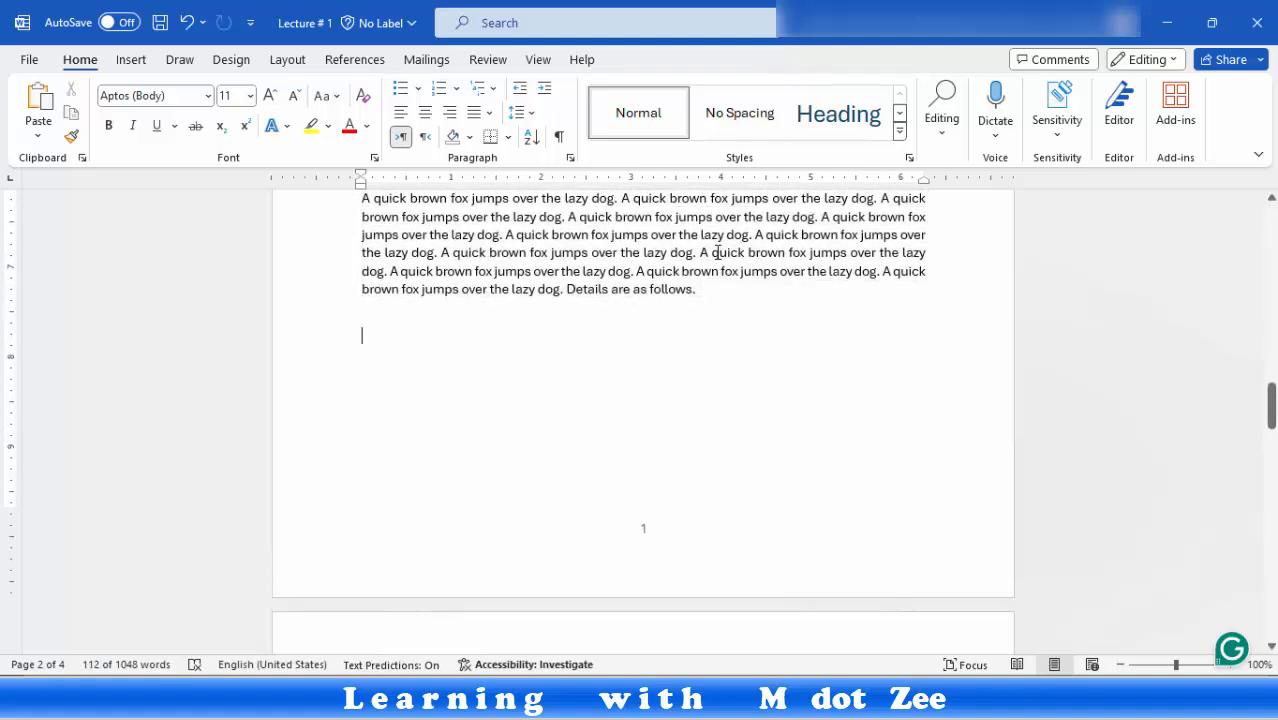
key(ctrl+v)
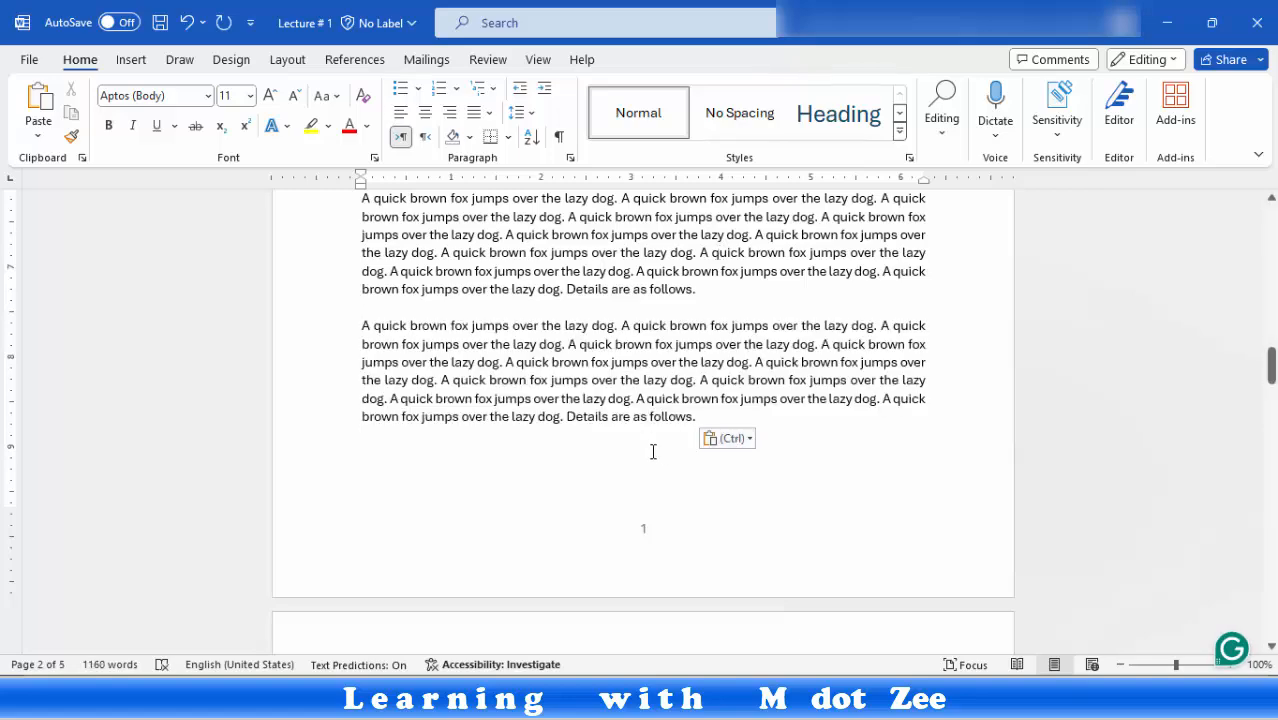
scroll(652, 455, down, 4)
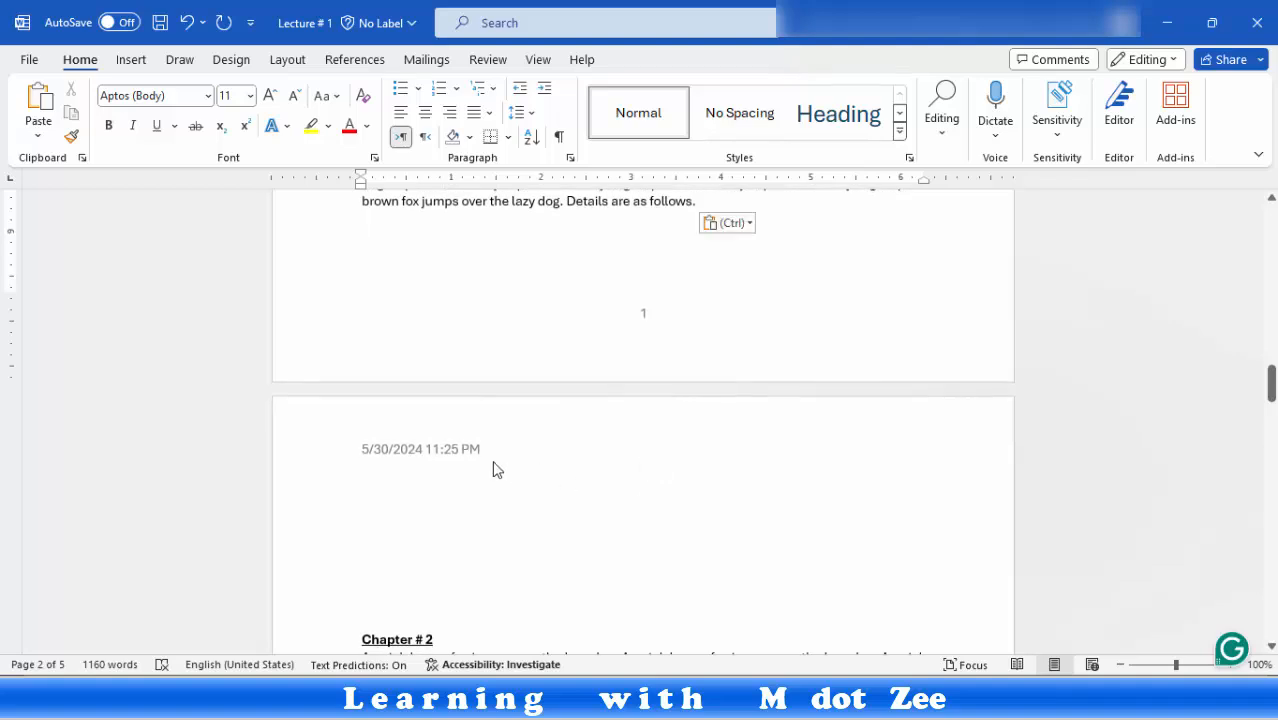
click(409, 482)
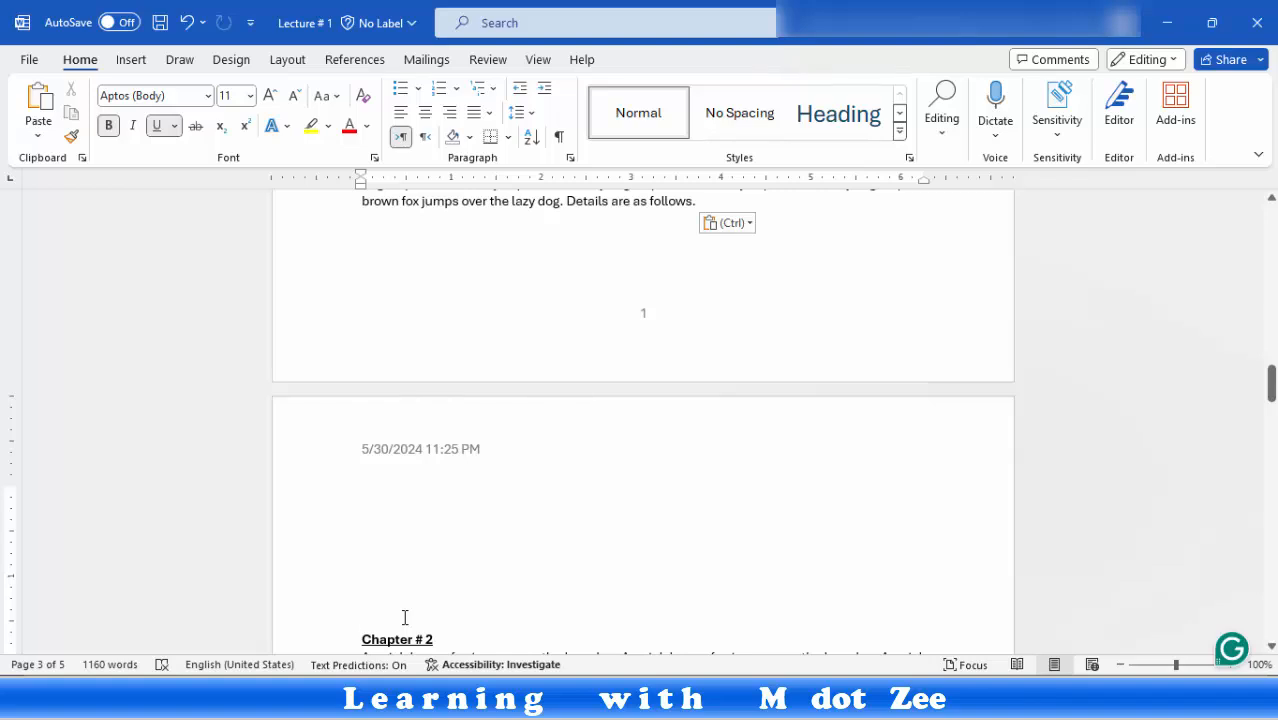
key(BackSpace)
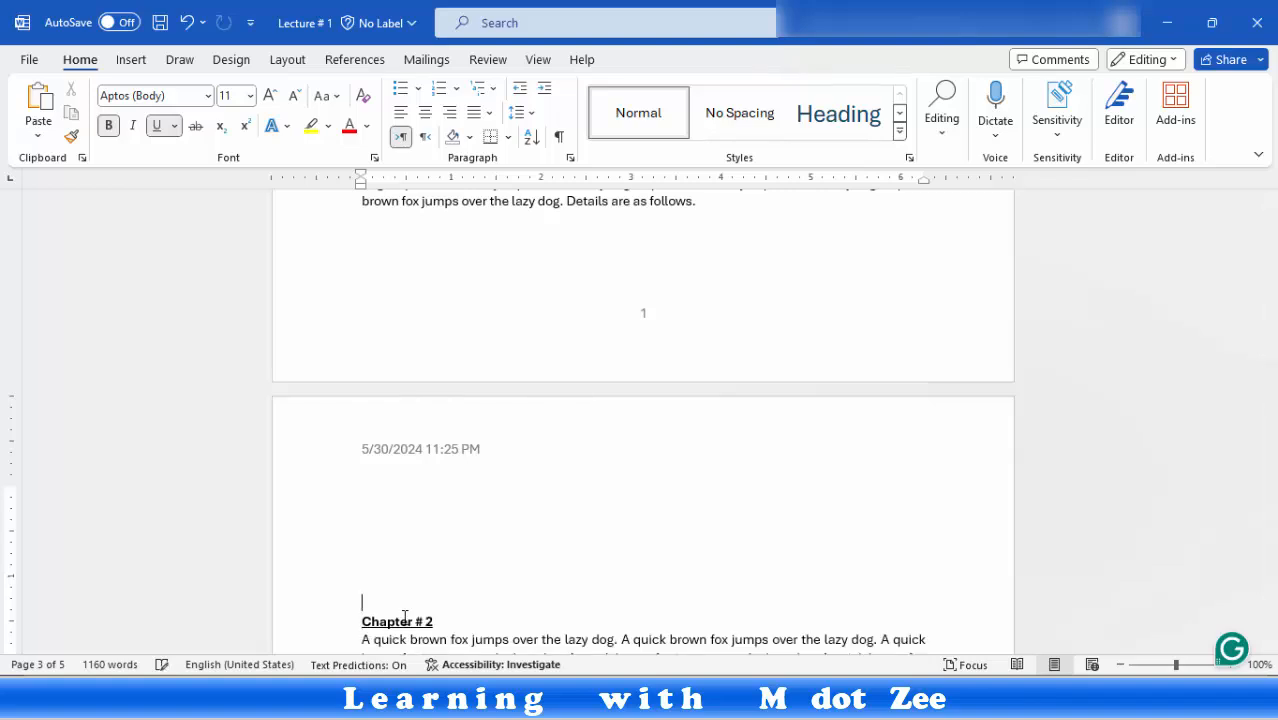
key(BackSpace)
Step: Undo the blank-line deletions, the pasted paragraph and the blank lines added above the "Chapter # 2" heading
key(ctrl+z)
key(ctrl+z)
key(ctrl+z)
key(ctrl+z)
key(ctrl+z)
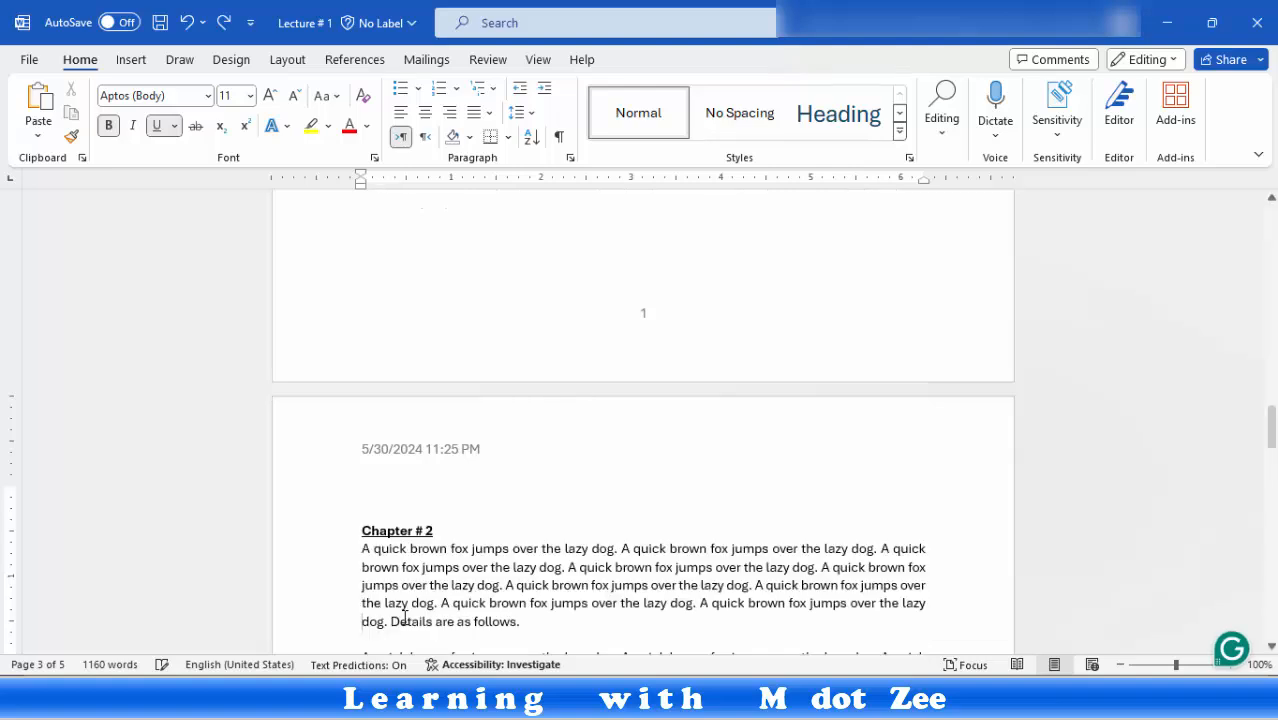
key(ctrl+z)
key(ctrl+z)
key(ctrl+z)
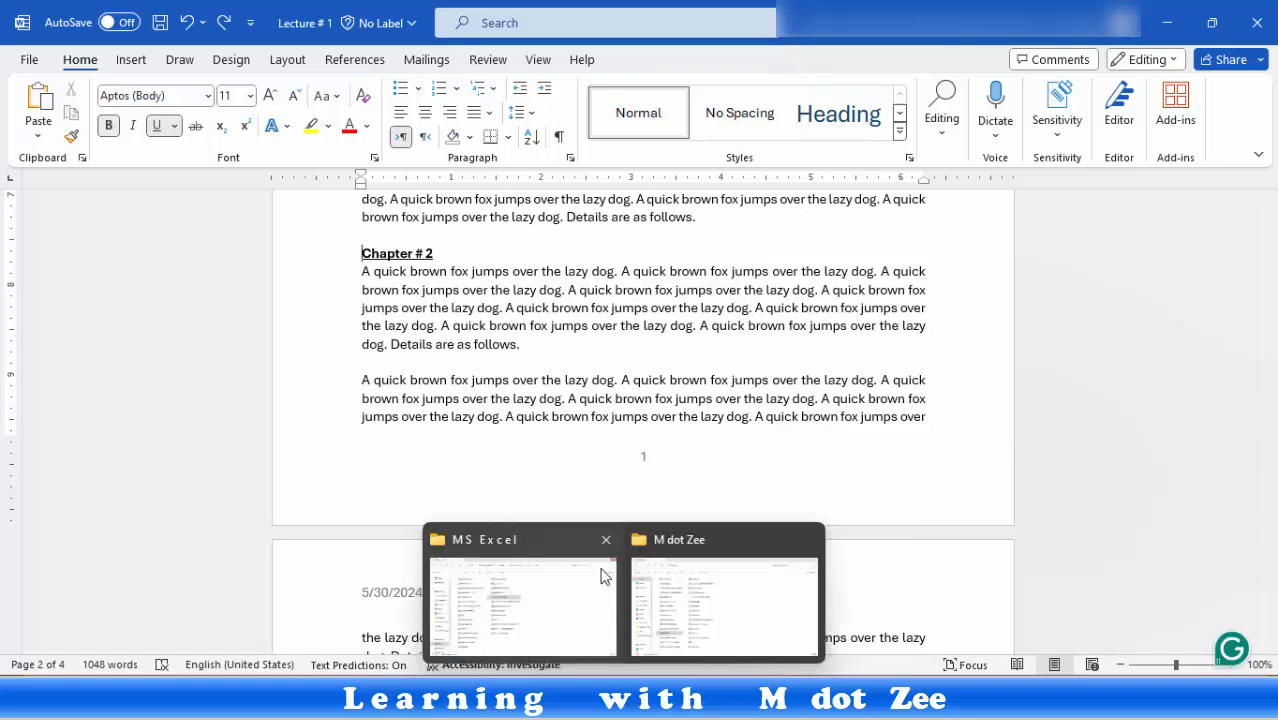
Step: Insert a page break directly before the "Chapter # 2" heading
scroll(470, 360, up, 2)
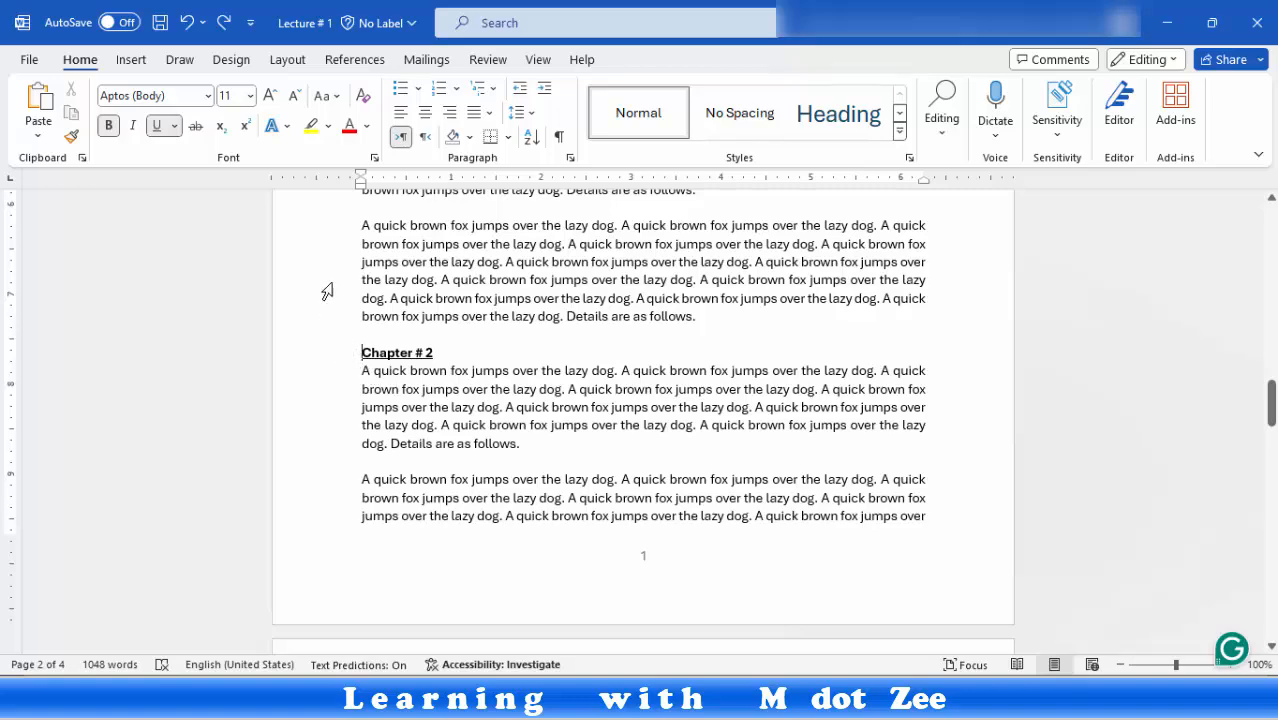
click(283, 61)
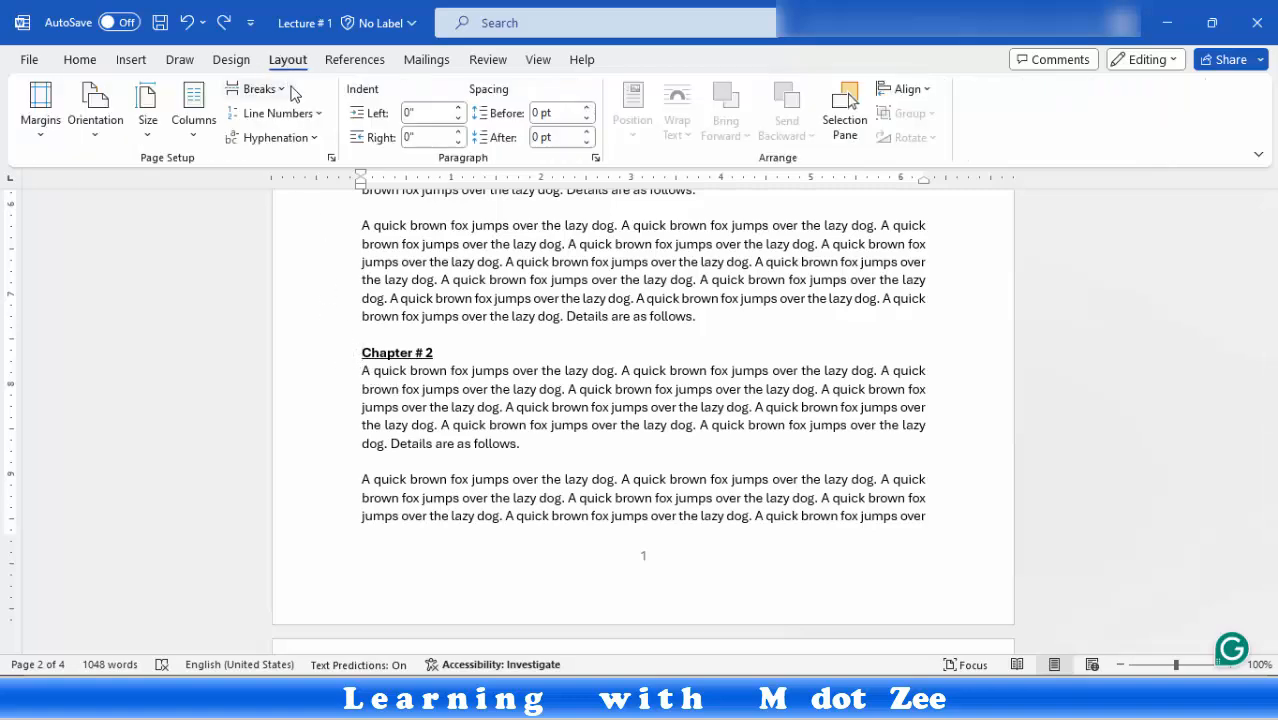
click(282, 91)
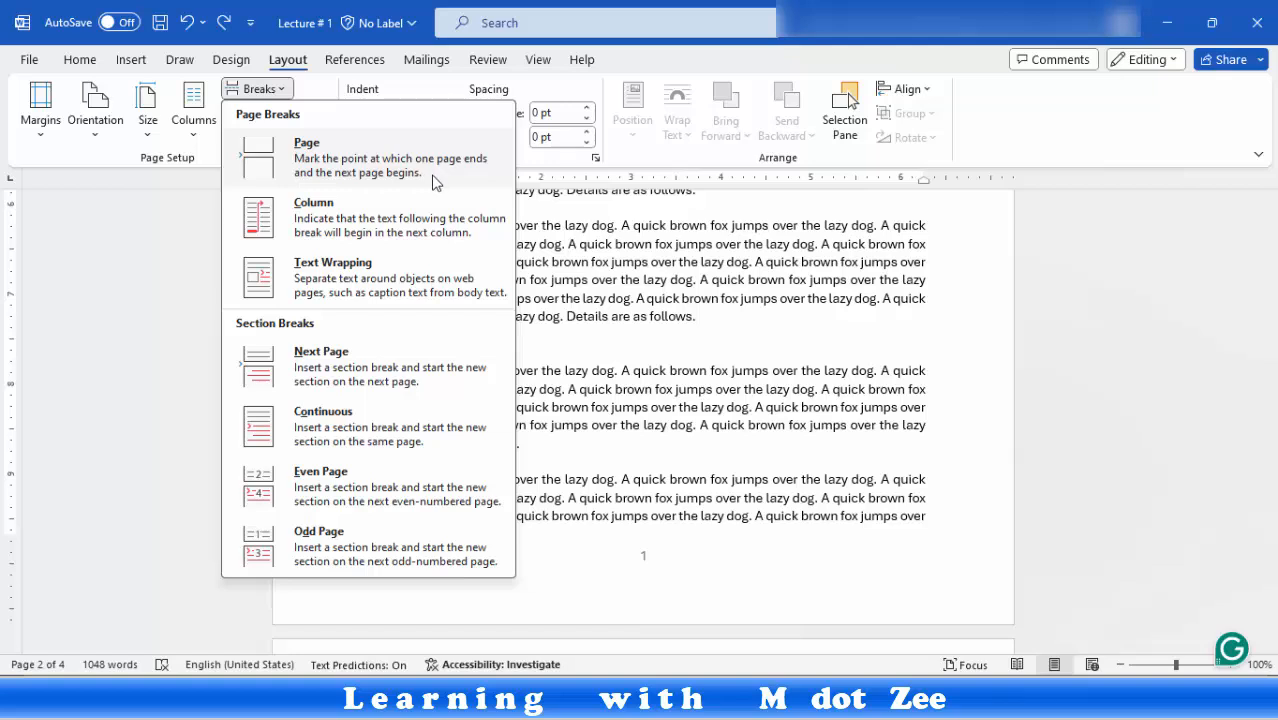
click(373, 165)
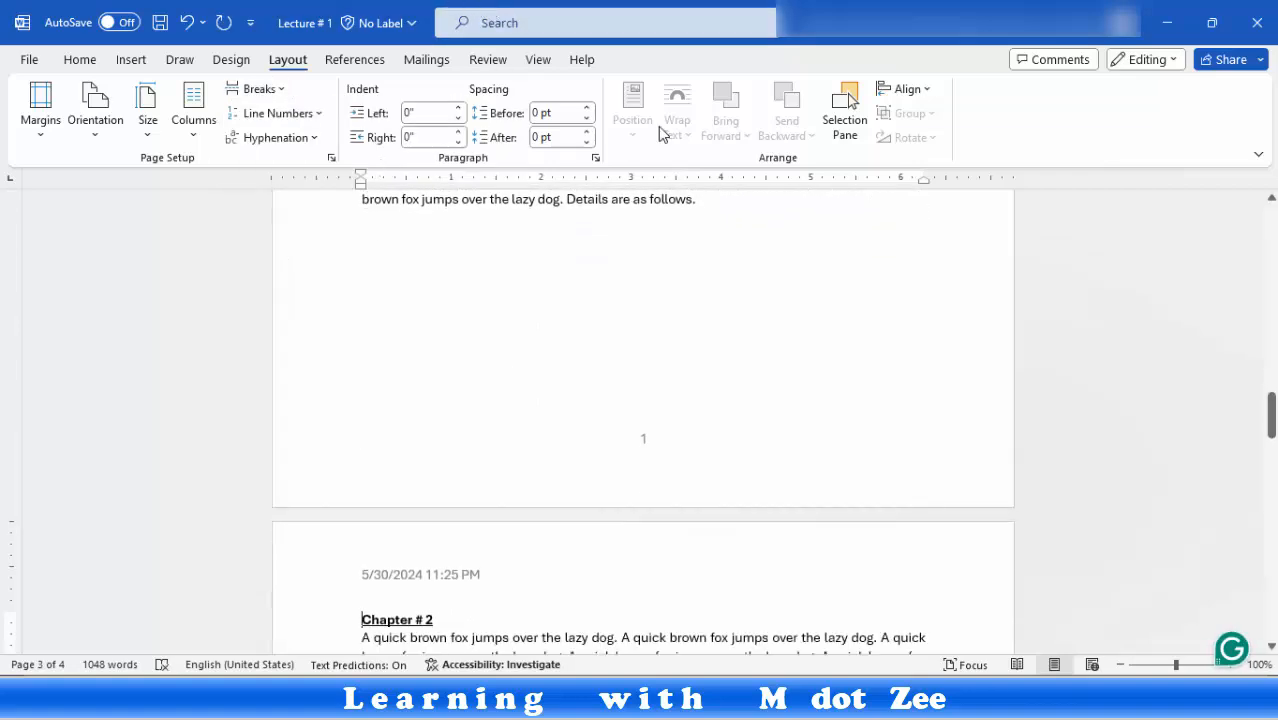
Step: Paste the copied paragraph after the last Chapter # 1 paragraph, separated by a blank line, and look over both chapters' pages
click(712, 194)
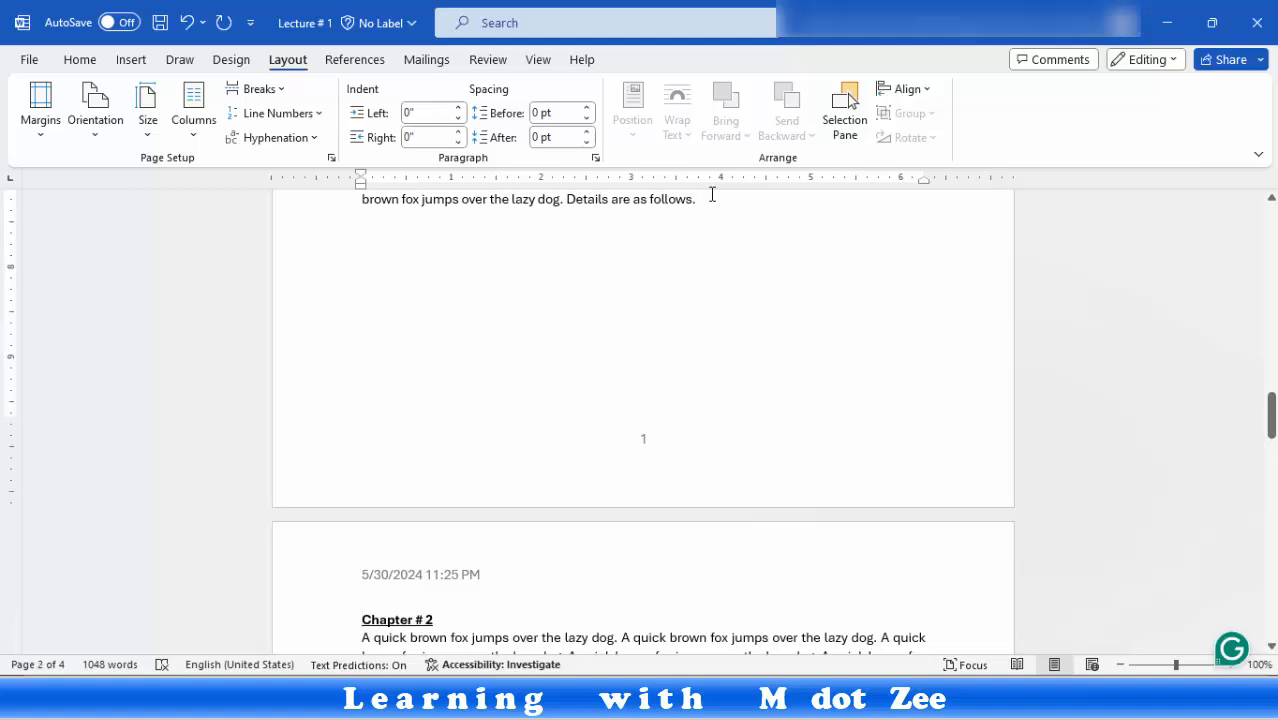
key(Return)
key(Return)
key(ctrl+v)
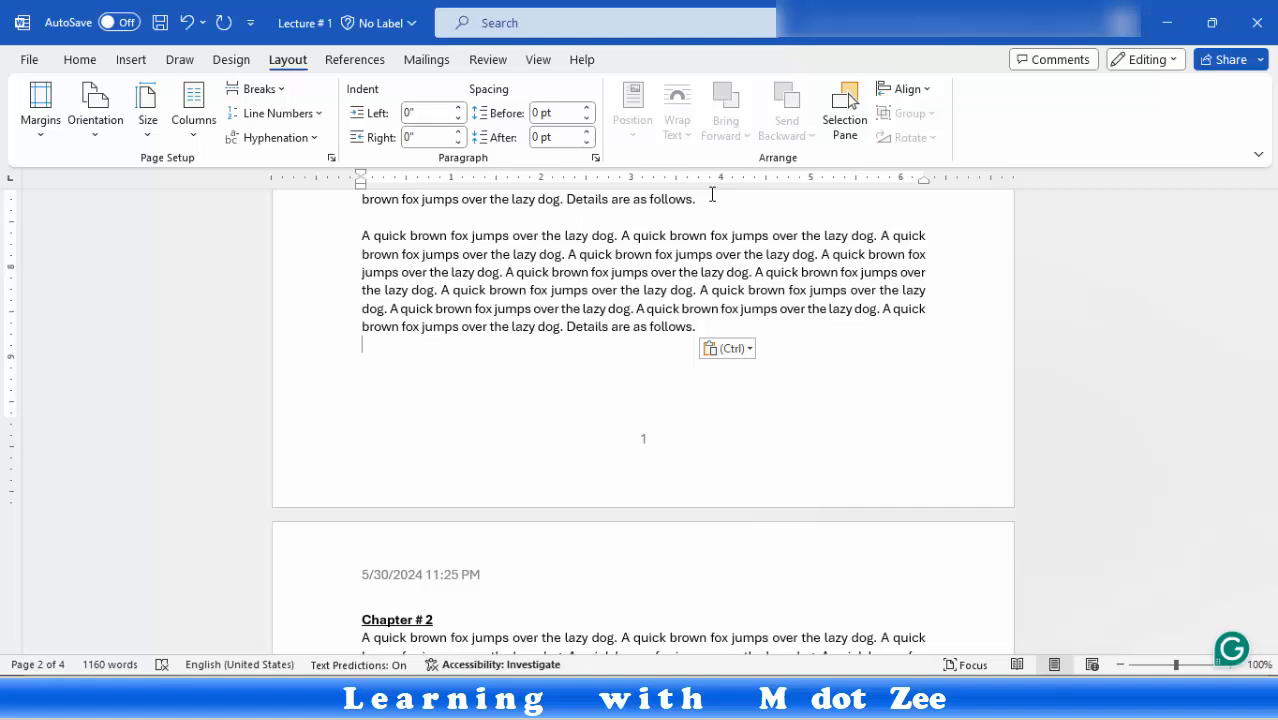
scroll(686, 370, down, 2)
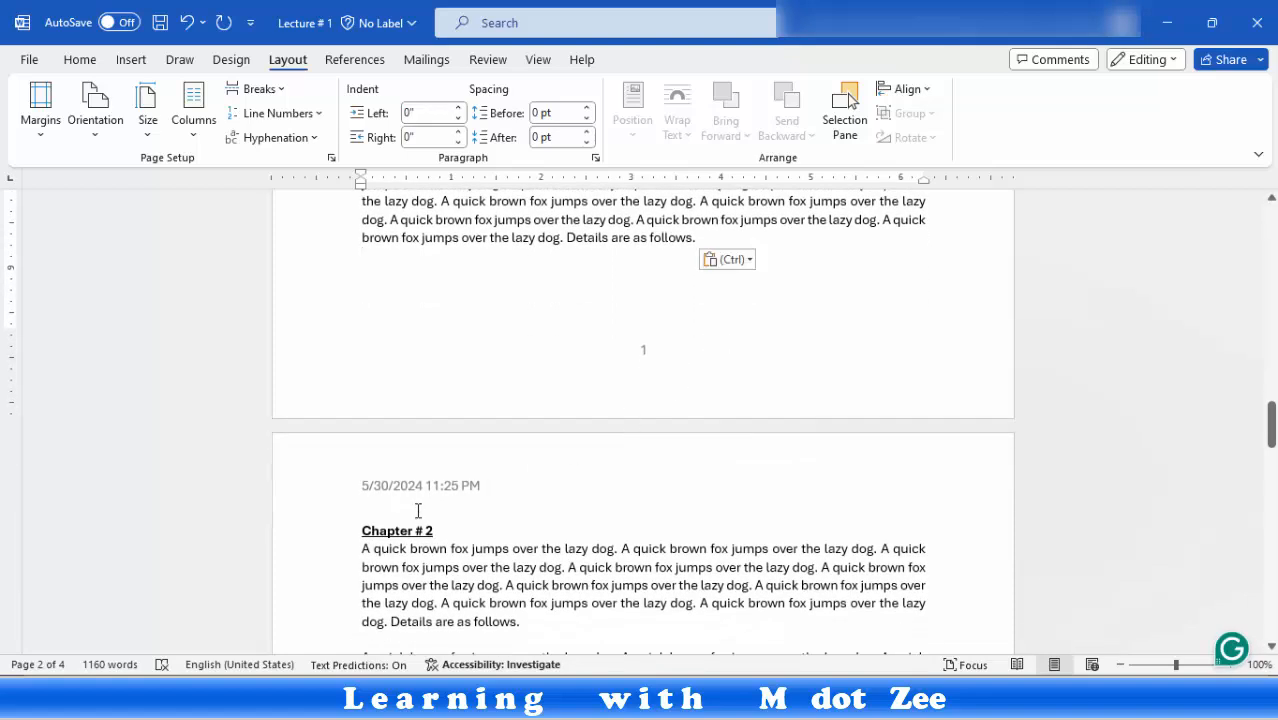
scroll(797, 440, up, 10)
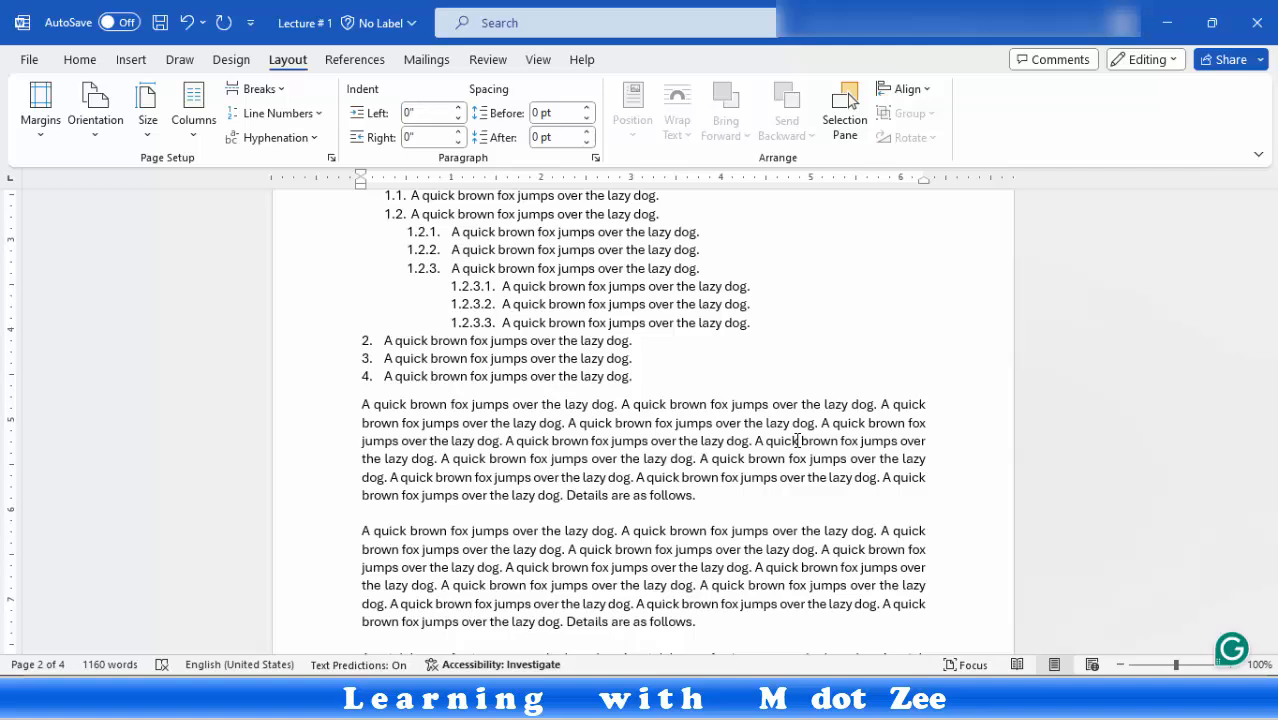
scroll(797, 440, up, 4)
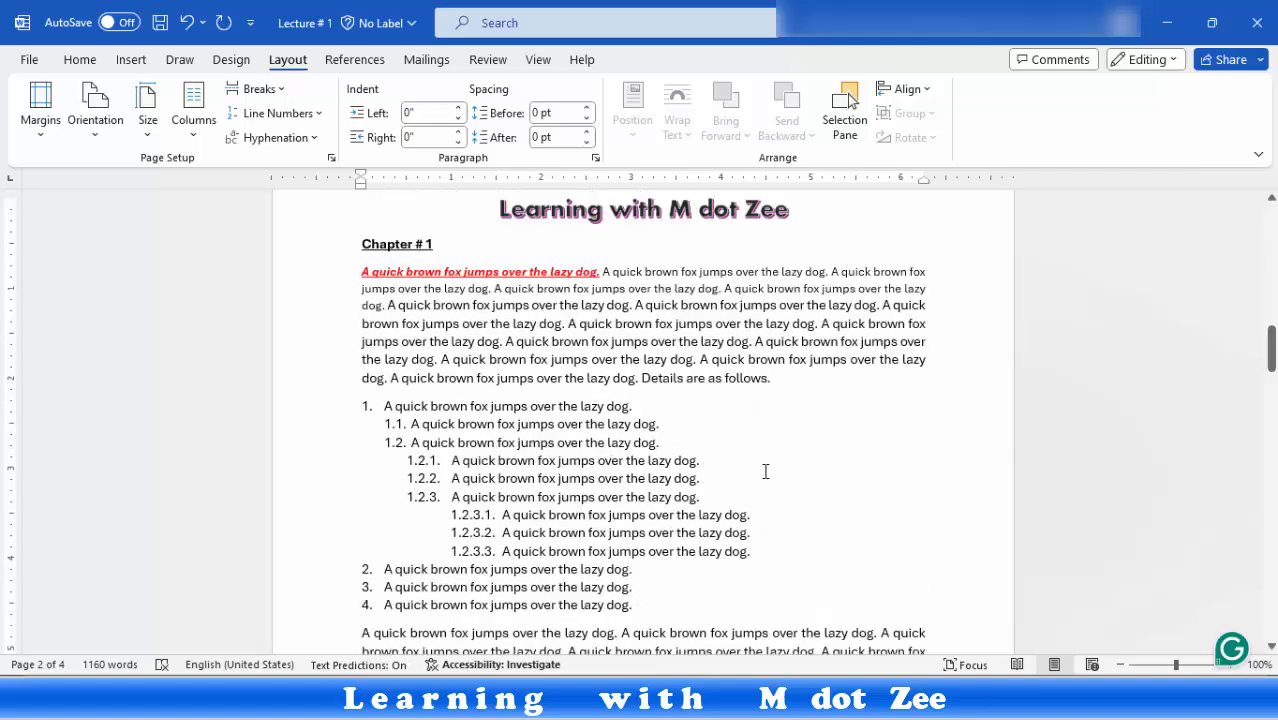
scroll(765, 471, up, 1)
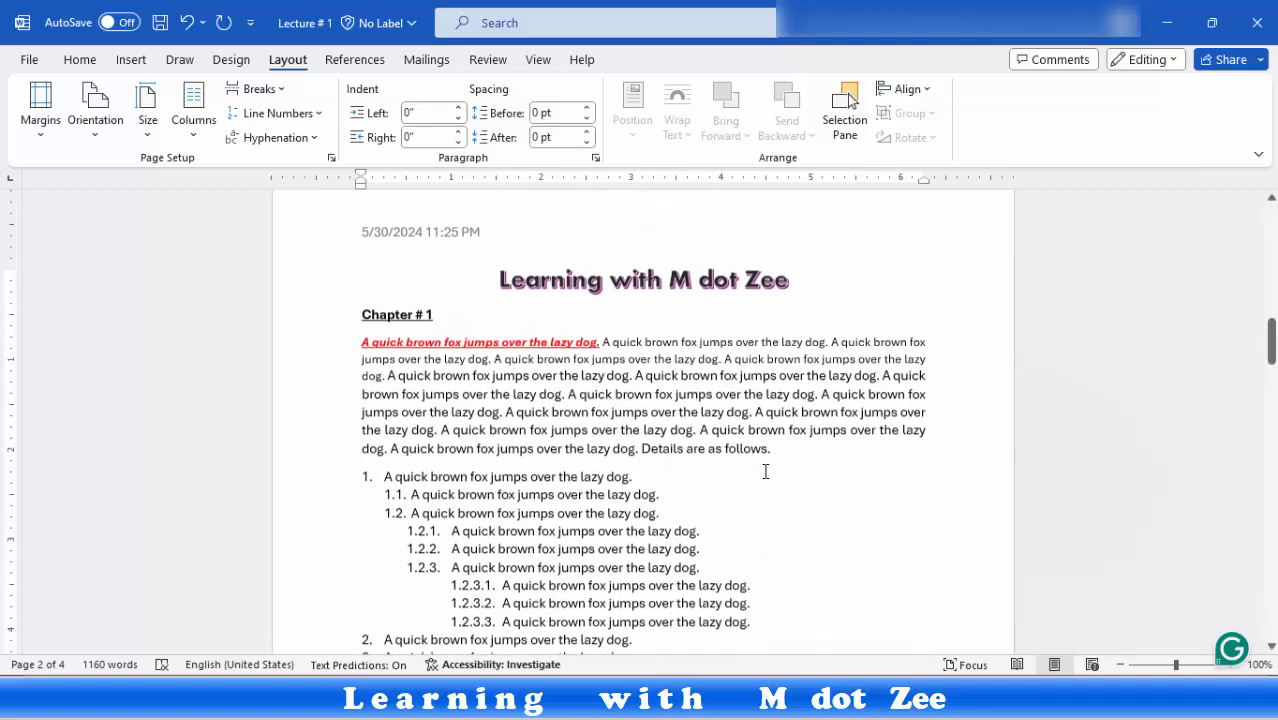